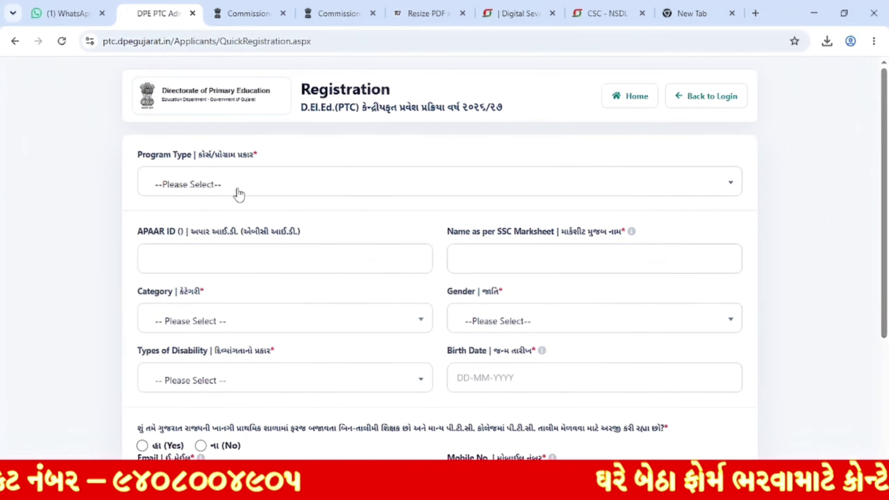
Step: Choose D.ELED ( PTC ) as the Program Type
left_click(236, 193)
left_click(247, 157)
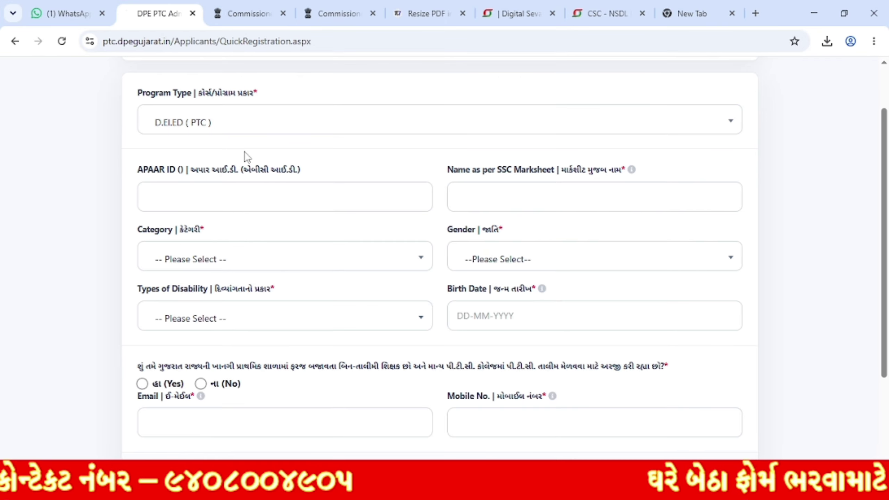
left_click(230, 128)
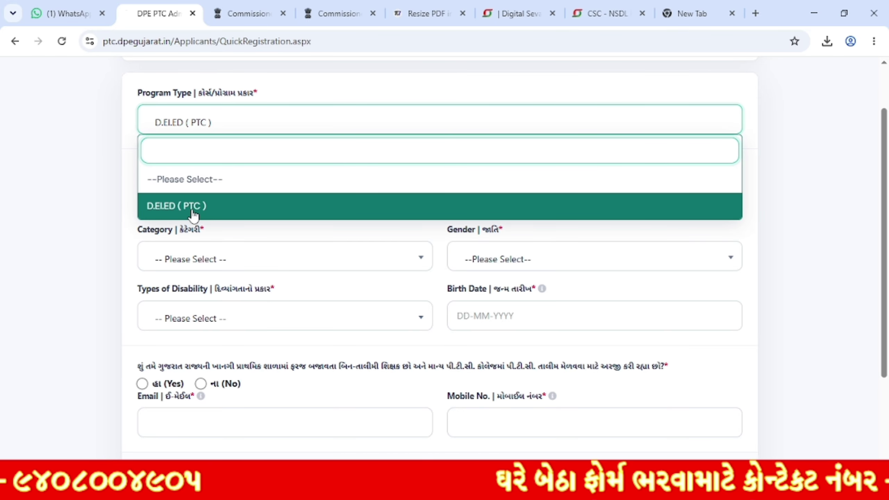
left_click(218, 206)
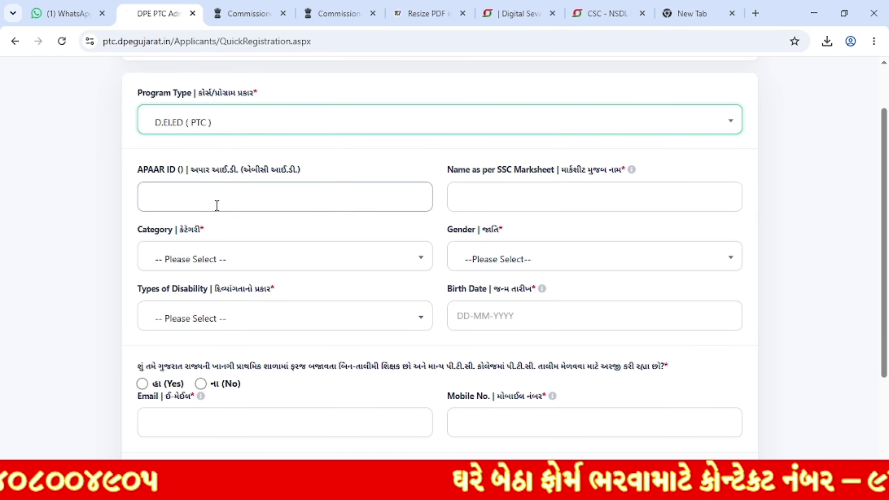
Step: Enter the APAAR ID and the applicant's name as per the SSC marksheet
left_click(203, 191)
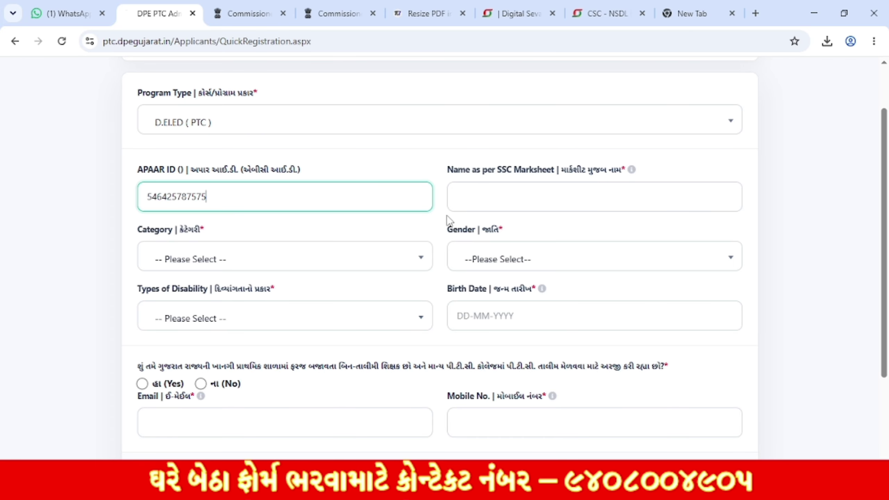
left_click_drag(442, 173, 582, 182)
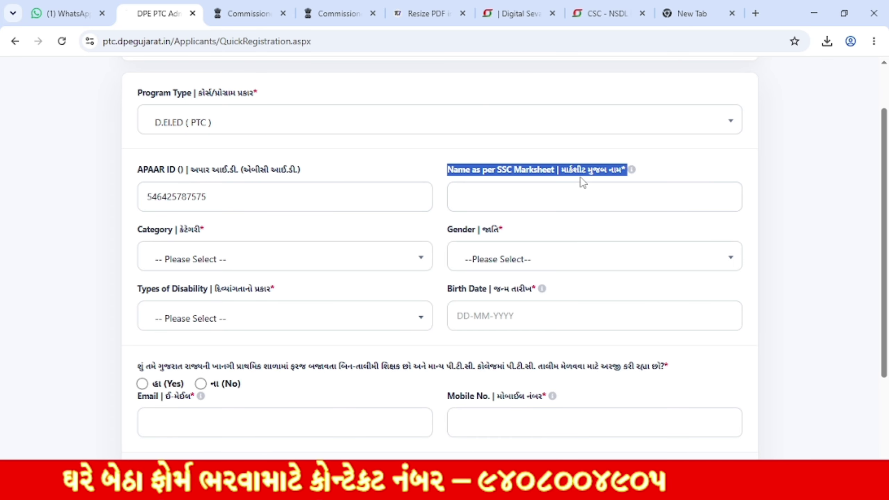
left_click(574, 198)
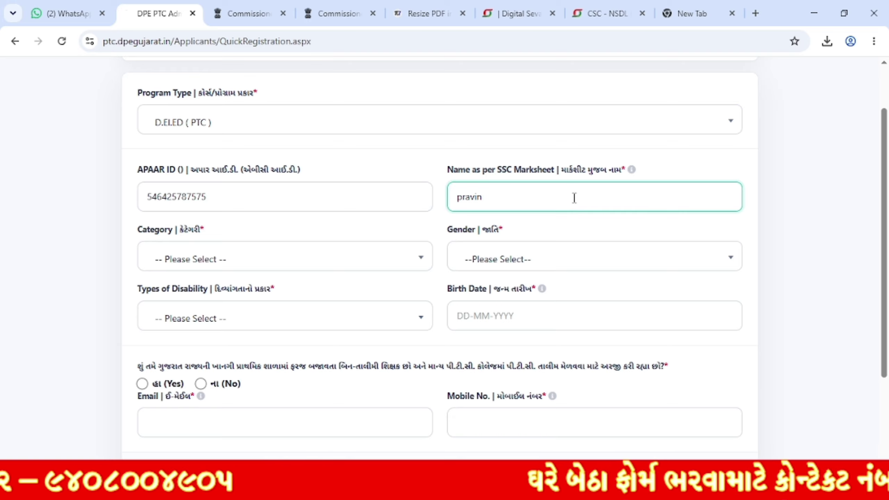
left_click(529, 228)
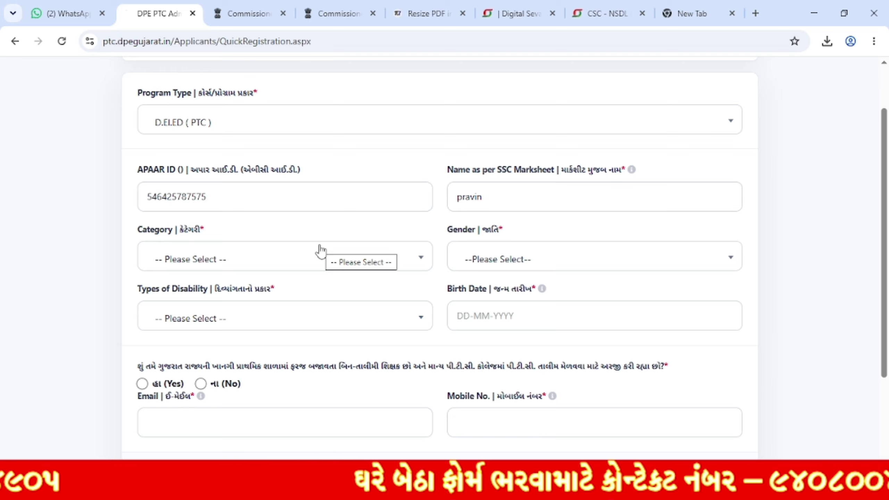
Step: Set the Category to General, briefly trying SC before switching back
left_click_drag(166, 235, 213, 270)
left_click(213, 266)
scroll(248, 362, "down", 1)
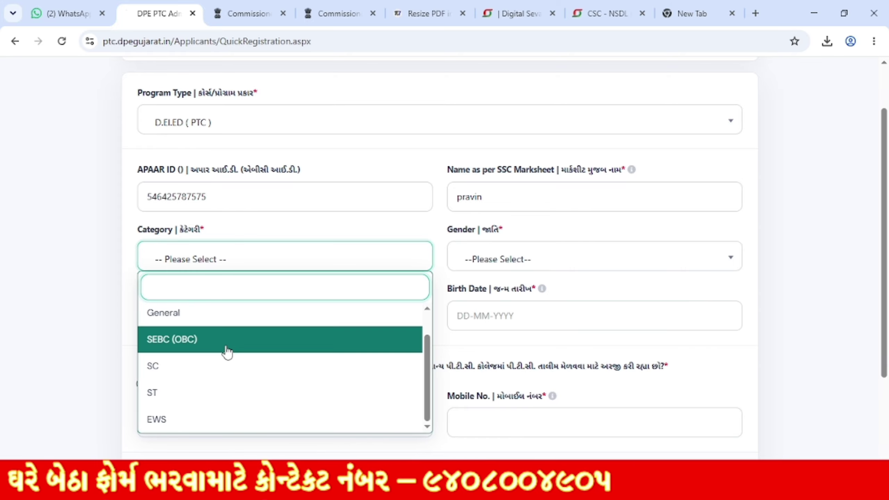
left_click(220, 321)
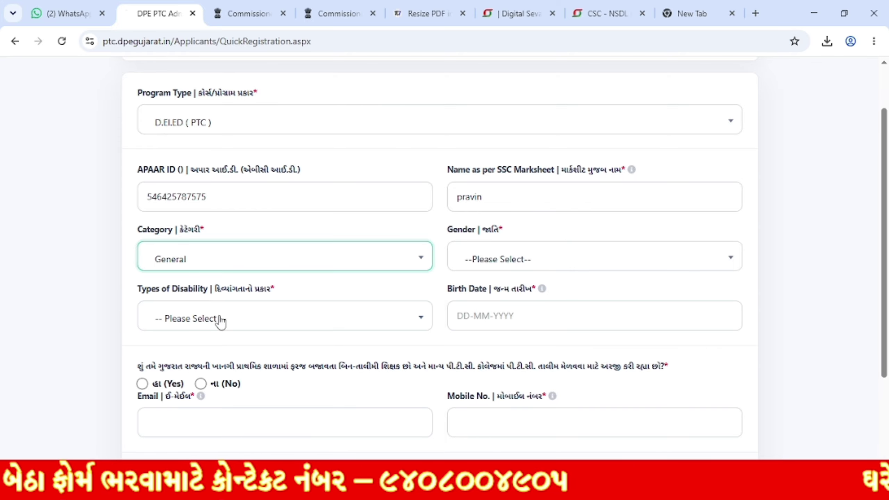
left_click(242, 263)
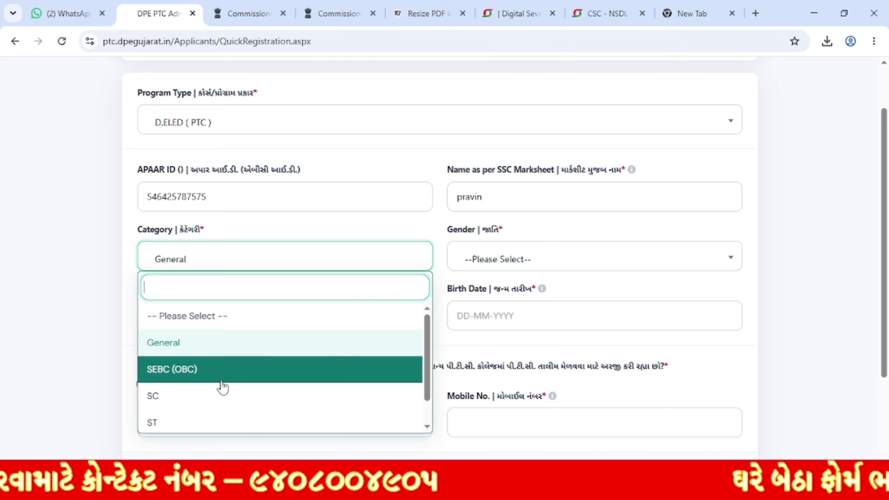
left_click(215, 395)
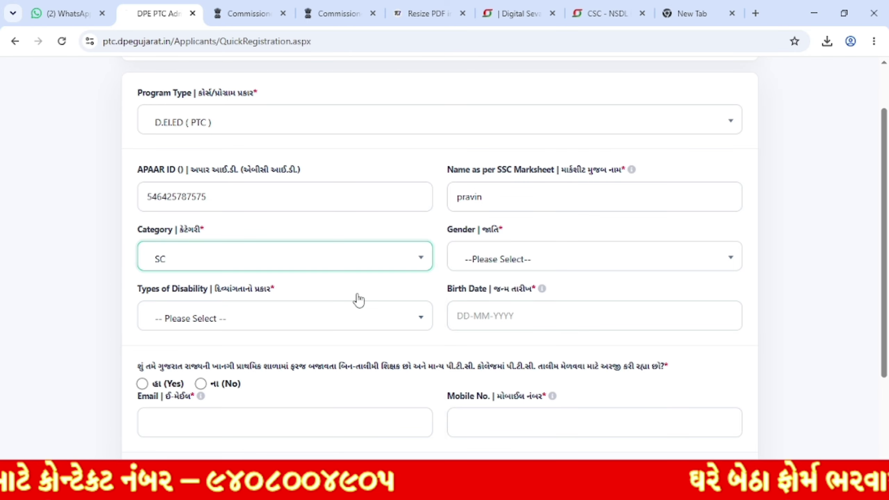
left_click(278, 259)
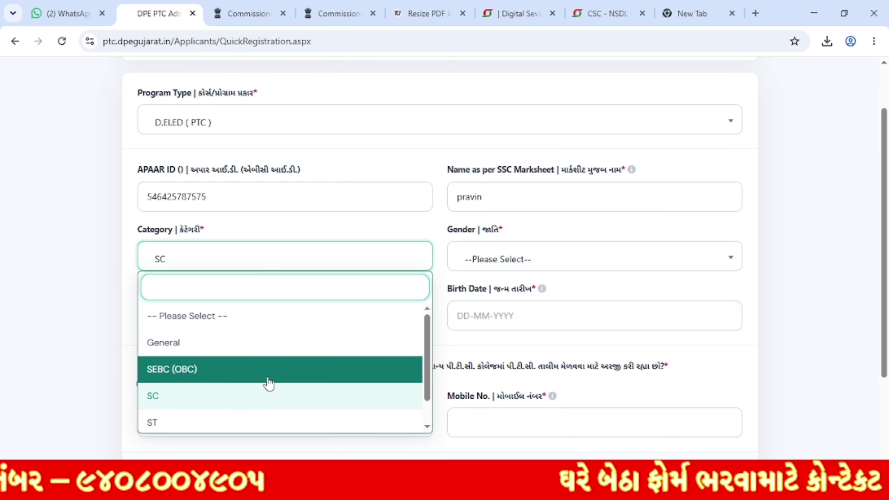
left_click(284, 349)
Step: Set Gender to Male and Types of Disability to None
left_click(519, 258)
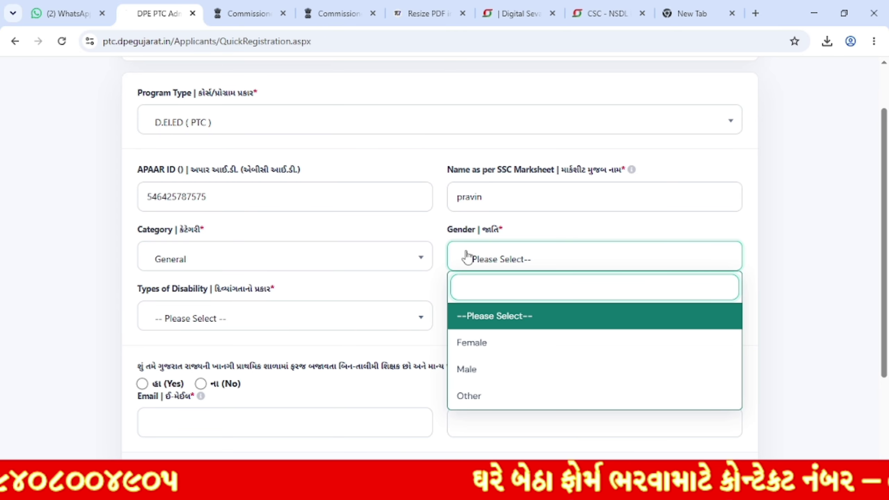
left_click(525, 380)
scroll(377, 276, "down", 2)
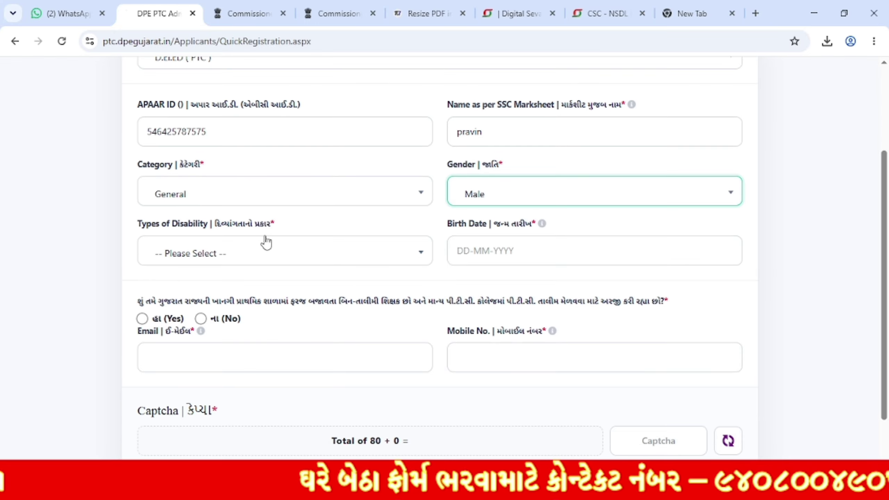
scroll(266, 242, "down", 2)
left_click_drag(141, 159, 272, 170)
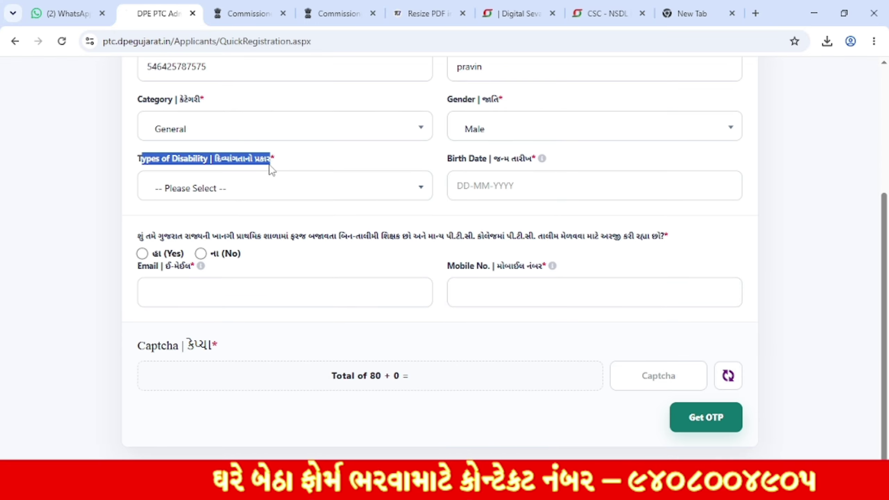
left_click(265, 189)
scroll(251, 288, "down", 1)
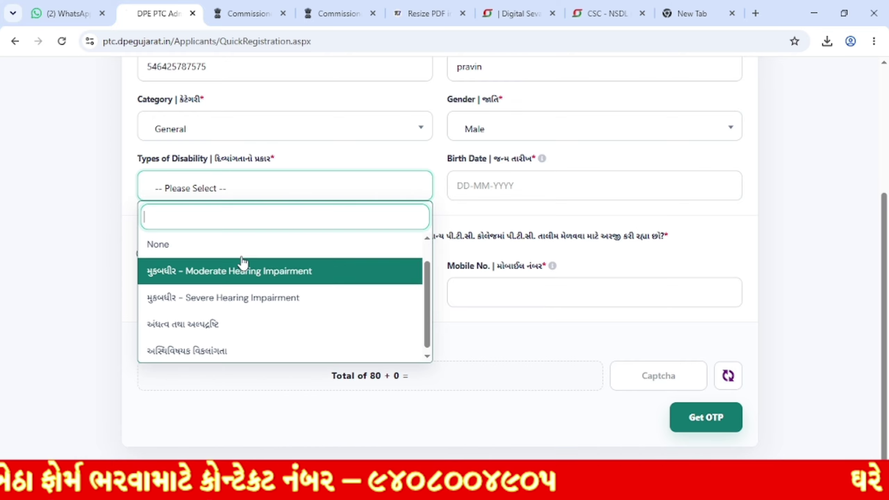
scroll(231, 273, "up", 1)
left_click(214, 277)
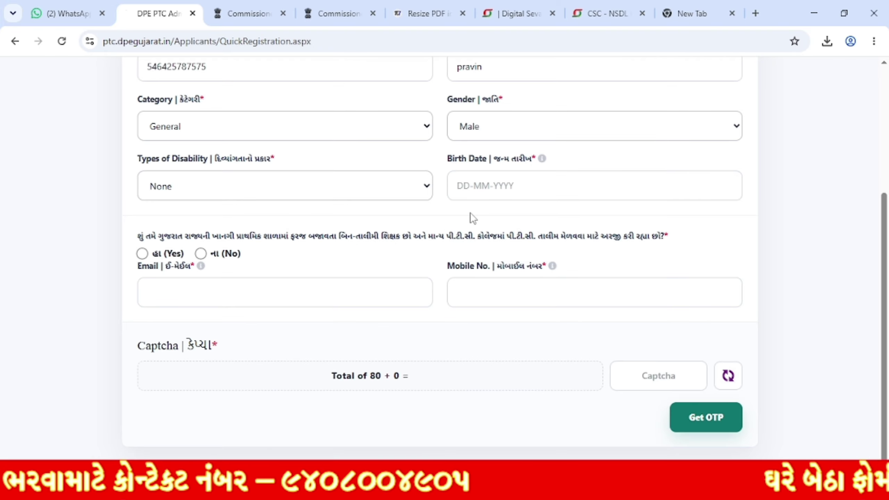
left_click(460, 191)
left_click(459, 191)
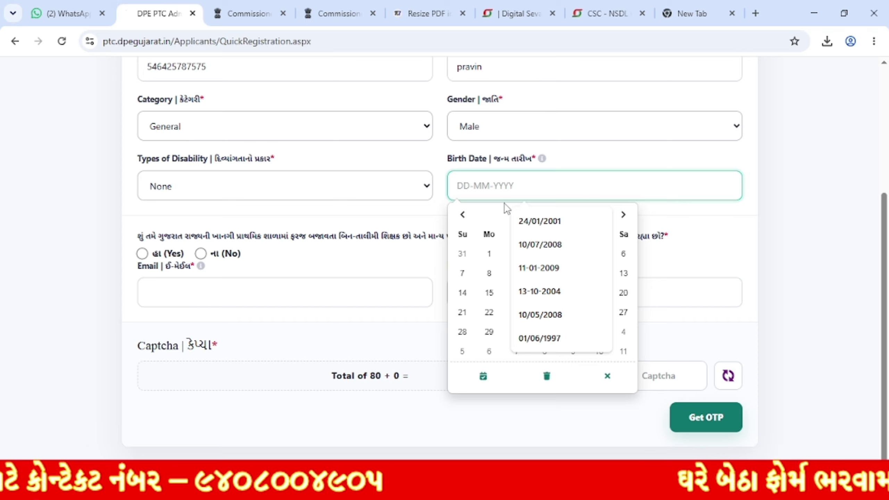
left_click(781, 237)
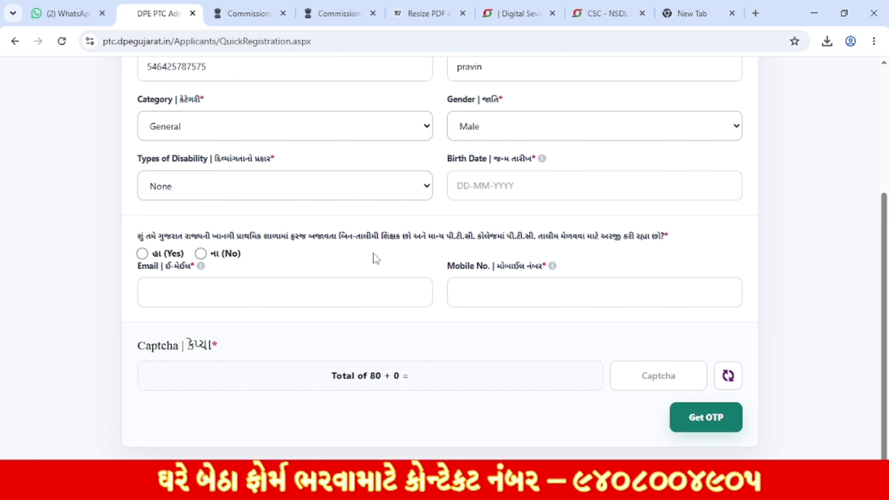
left_click(557, 269)
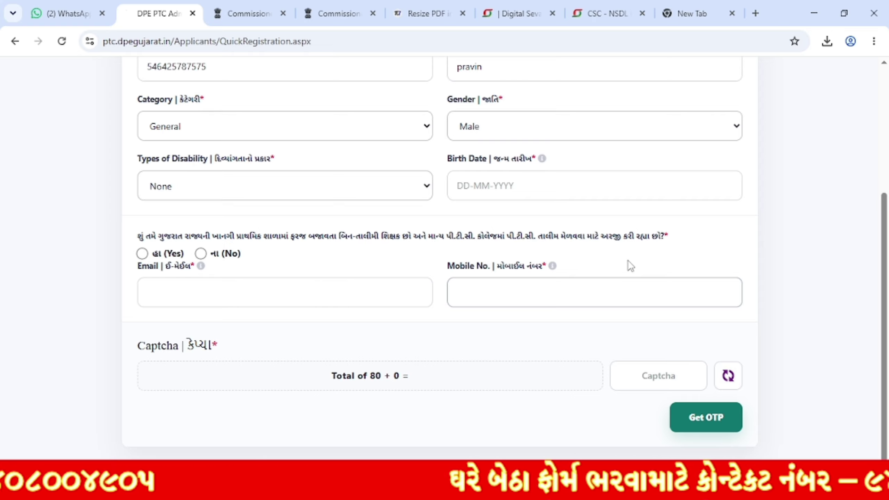
Step: Select Yes on the untrained-teacher question and review the required-documents note
left_click(142, 253)
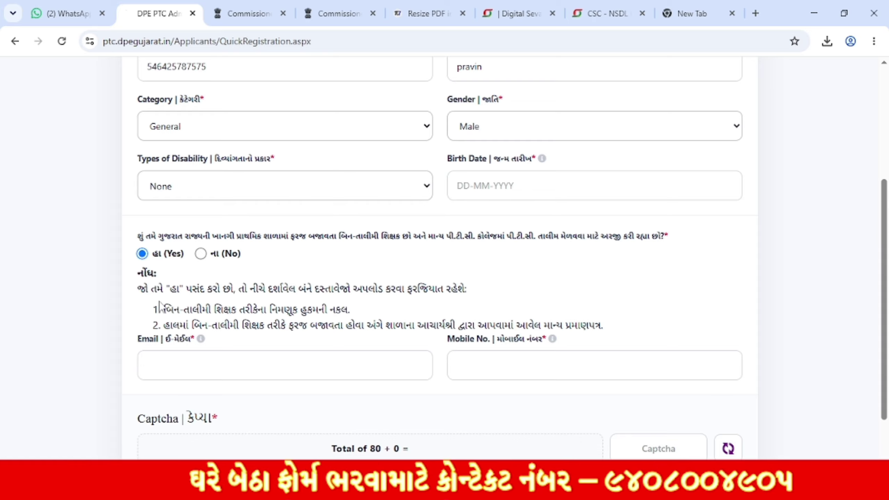
left_click_drag(163, 311, 349, 311)
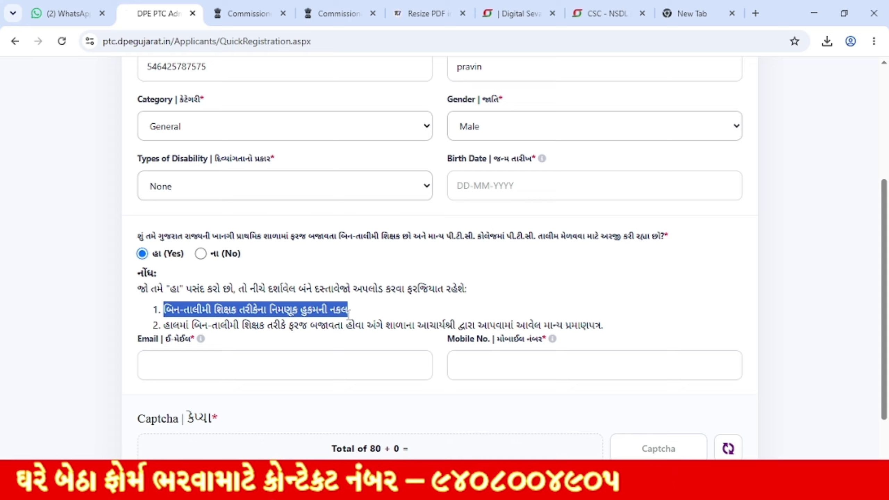
left_click(348, 311)
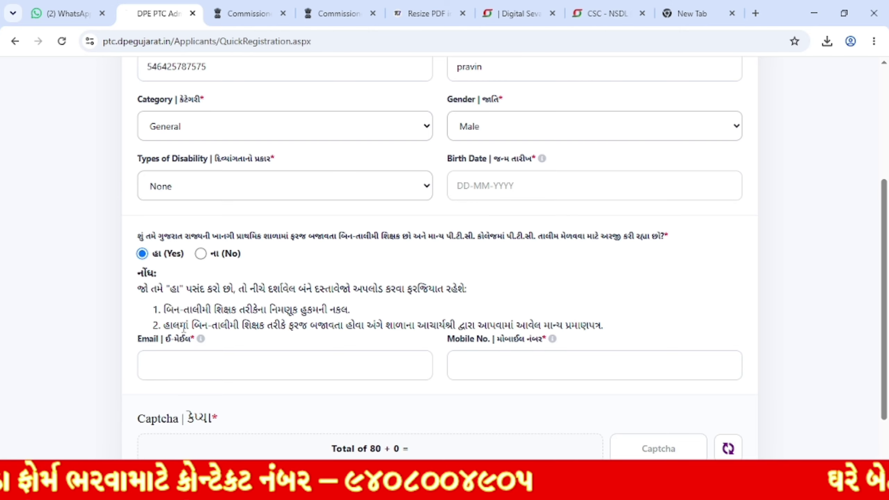
left_click_drag(172, 328, 384, 331)
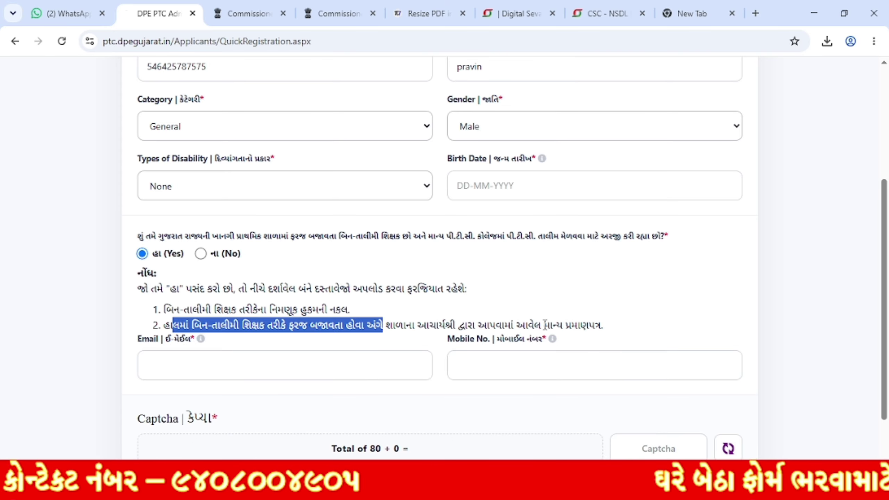
left_click_drag(544, 326, 626, 329)
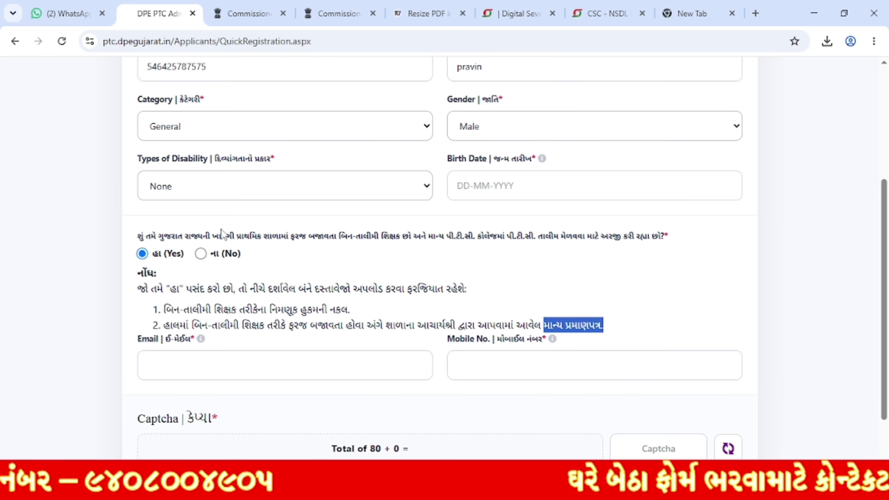
Step: Switch the answer to No, then fill in e-mail, mobile number and captcha answer
left_click(200, 254)
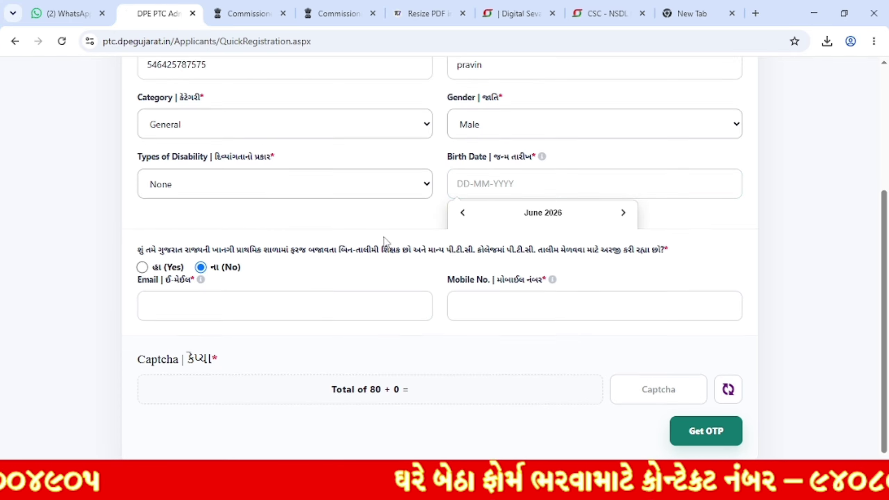
scroll(386, 236, "down", 1)
left_click(191, 291)
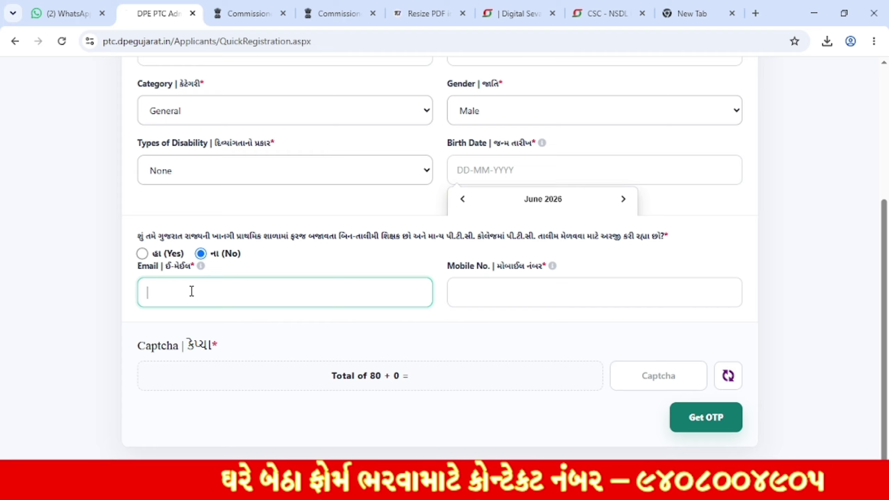
left_click(522, 293)
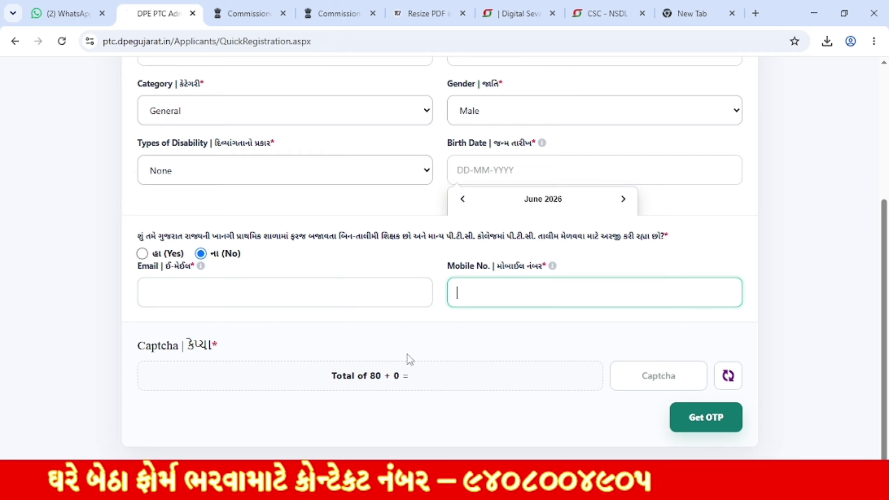
left_click_drag(348, 375, 455, 389)
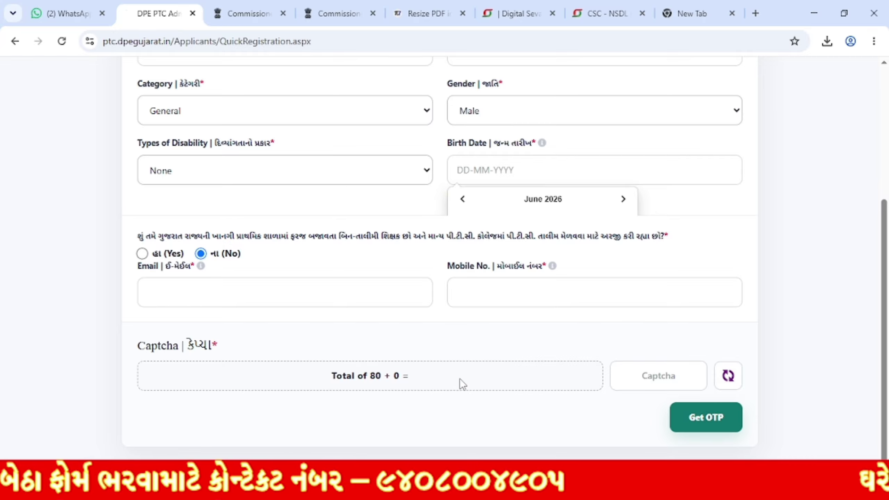
left_click(670, 378)
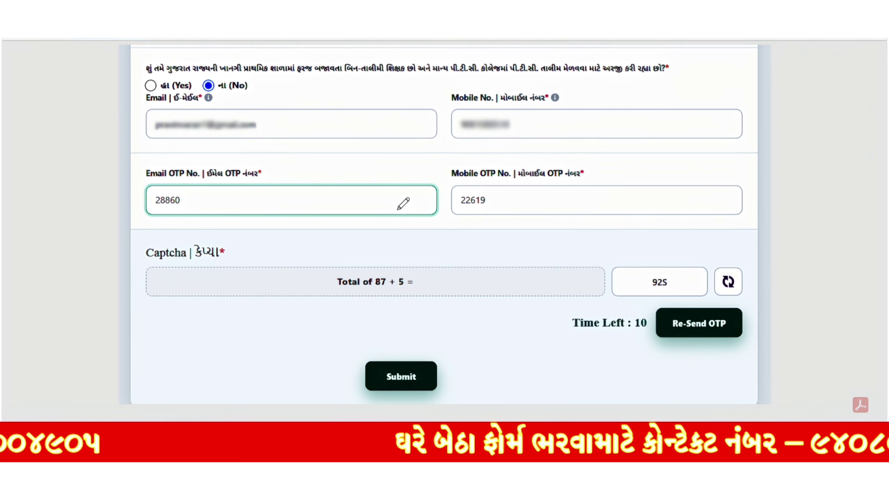
Step: Underline and circle the e-mail and mobile OTP values on the screenshot
left_click_drag(158, 216, 185, 206)
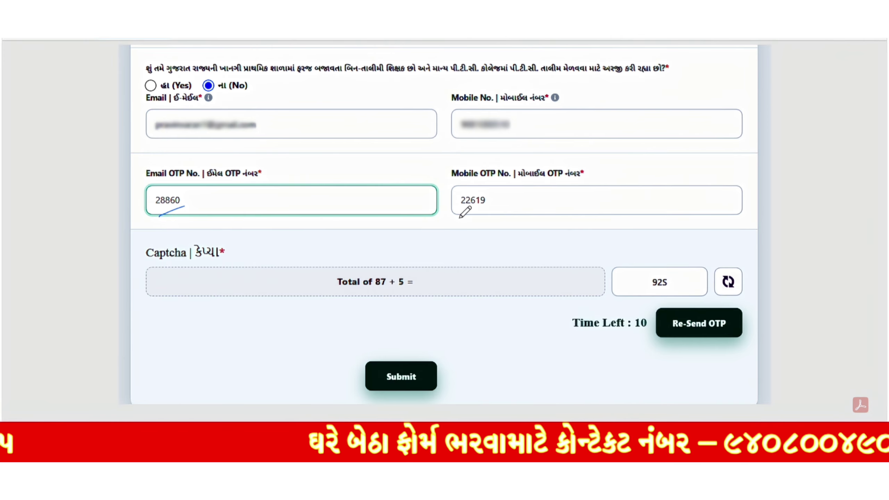
left_click_drag(458, 218, 490, 213)
mouse_move(184, 210)
left_mouse_down()
mouse_move(140, 199)
mouse_move(208, 198)
left_mouse_up()
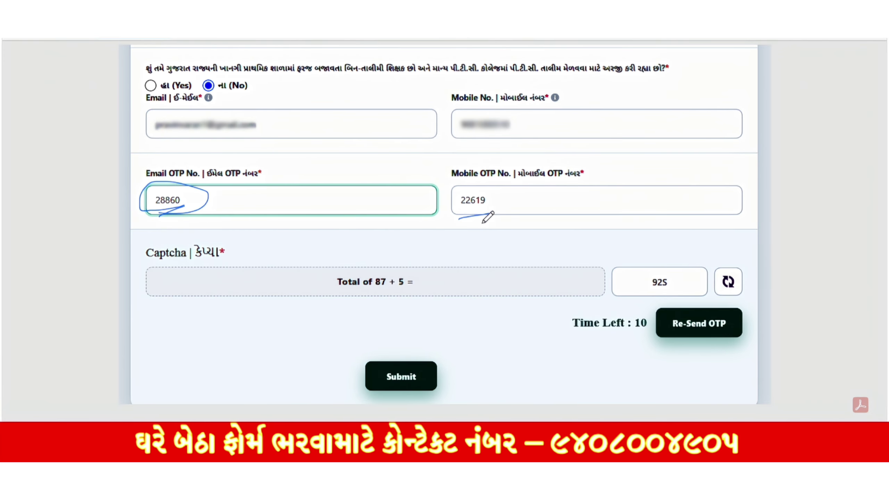
mouse_move(488, 214)
left_mouse_down()
mouse_move(455, 212)
mouse_move(484, 182)
mouse_move(480, 207)
left_mouse_up()
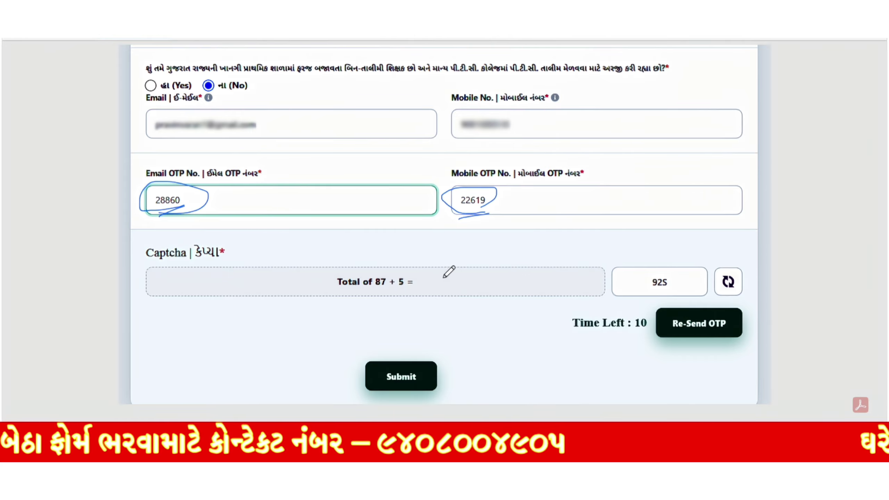
Step: Circle the captcha question and answer, plus the Re-Send OTP and Submit buttons
mouse_move(429, 273)
left_mouse_down()
mouse_move(322, 291)
mouse_move(438, 307)
left_mouse_up()
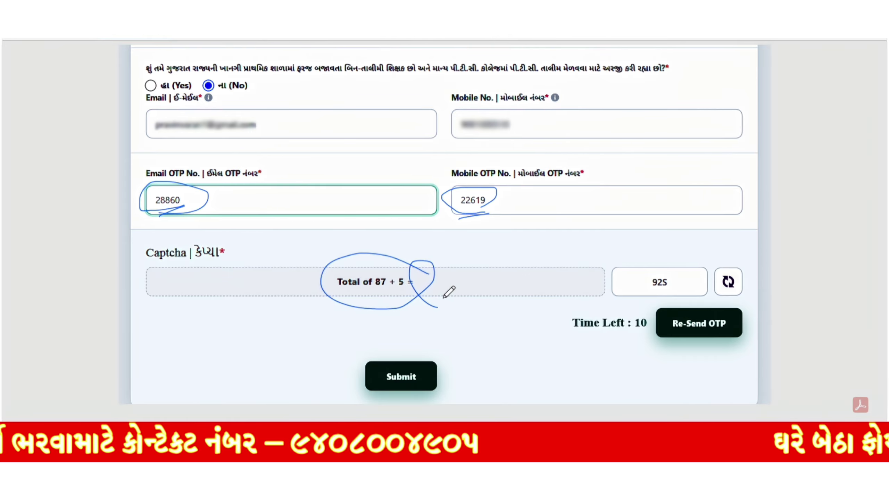
mouse_move(669, 288)
left_mouse_down()
mouse_move(658, 288)
mouse_move(683, 294)
left_mouse_up()
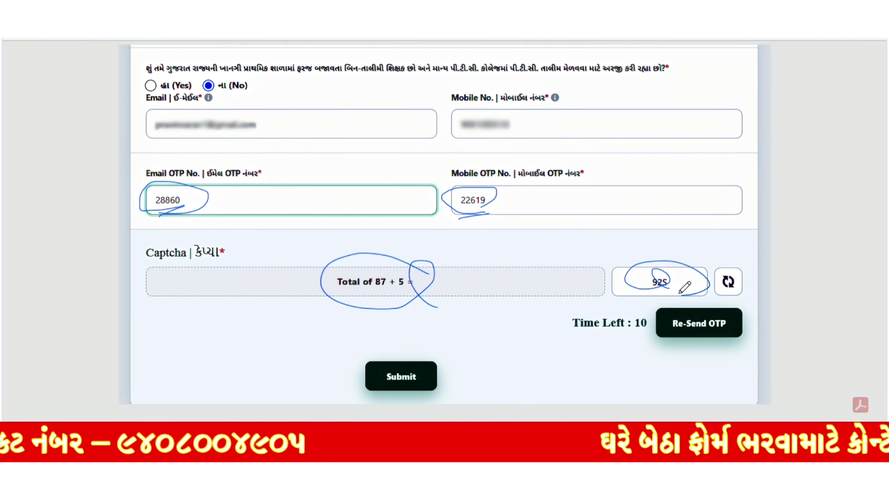
mouse_move(713, 347)
left_mouse_down()
mouse_move(642, 301)
mouse_move(750, 297)
mouse_move(708, 347)
left_mouse_up()
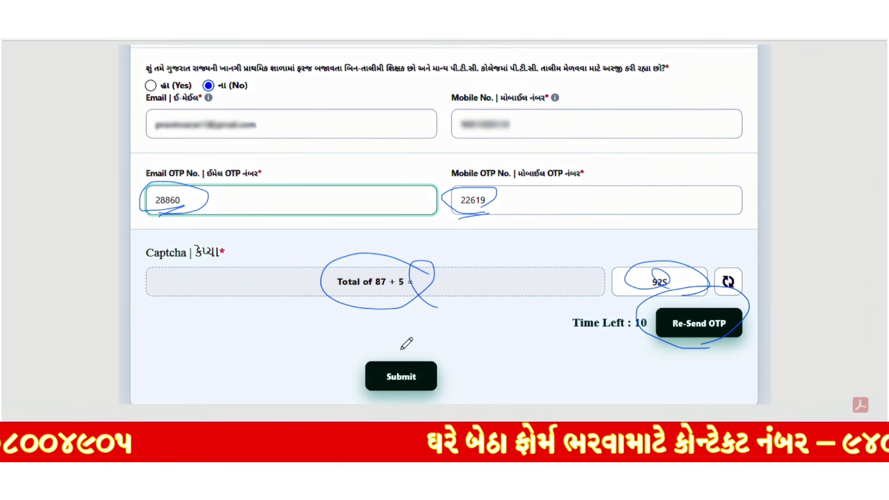
mouse_move(401, 349)
left_mouse_down()
mouse_move(392, 406)
mouse_move(407, 339)
mouse_move(382, 348)
left_mouse_up()
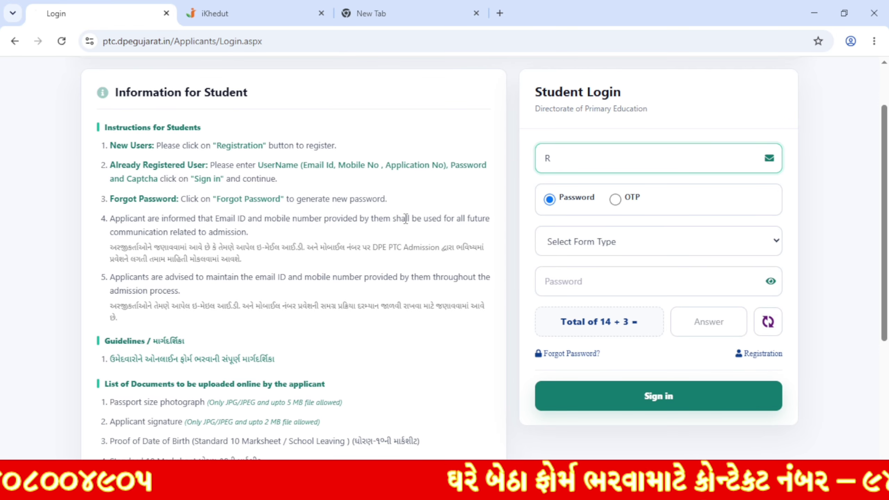
Step: Enter the application number as user name, choose password login and D.El.ED (PTC) form type
key("BackSpace")
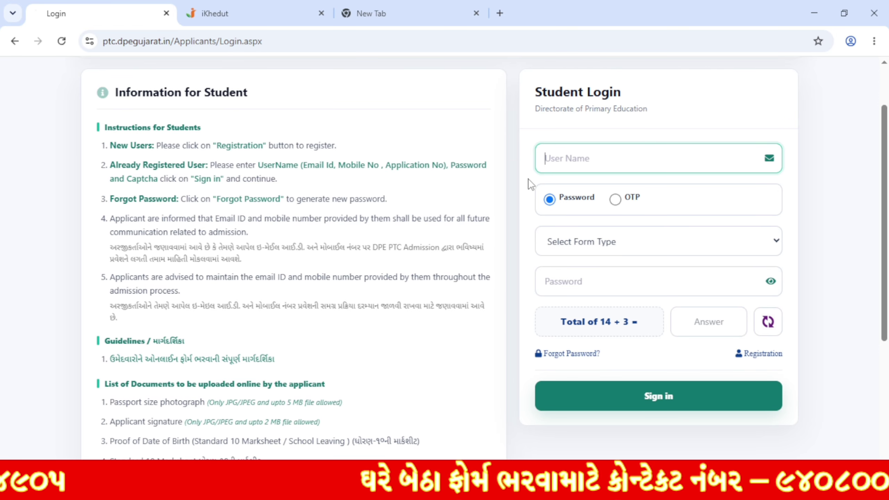
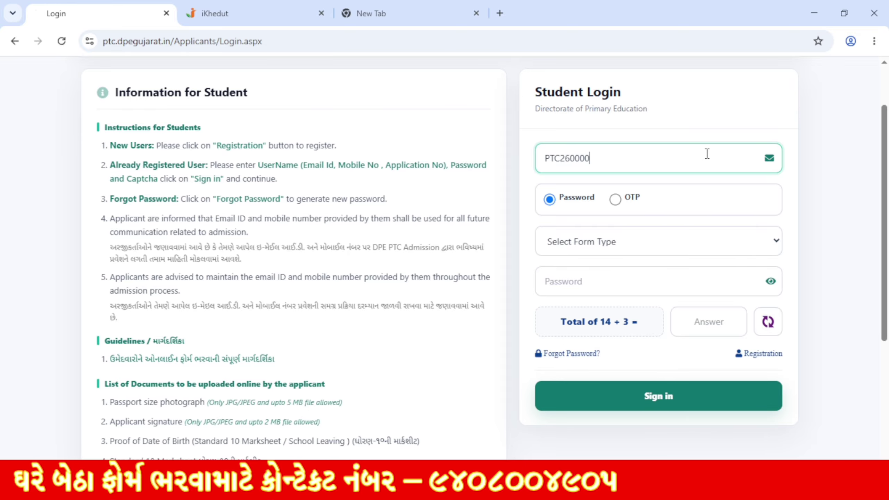
left_click(577, 205)
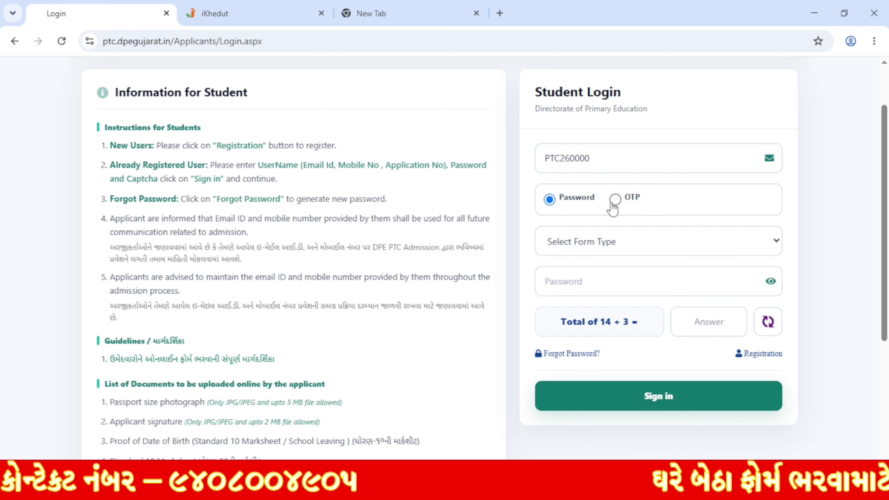
left_click(607, 247)
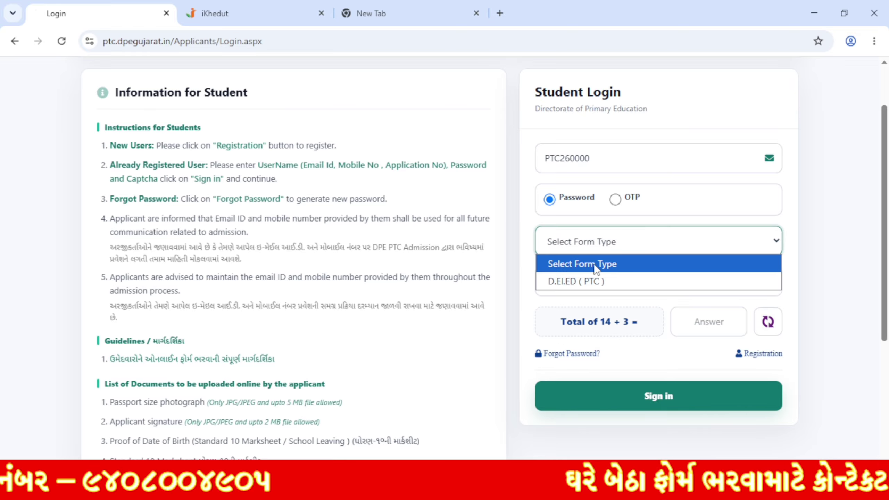
left_click(603, 283)
Step: Type the account password and answer the captcha 14 + 3 with 17
left_click(610, 282)
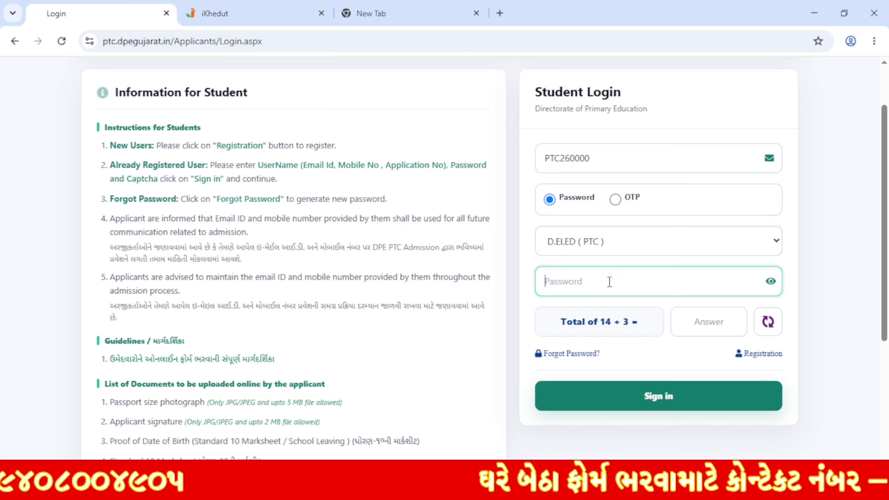
type("1")
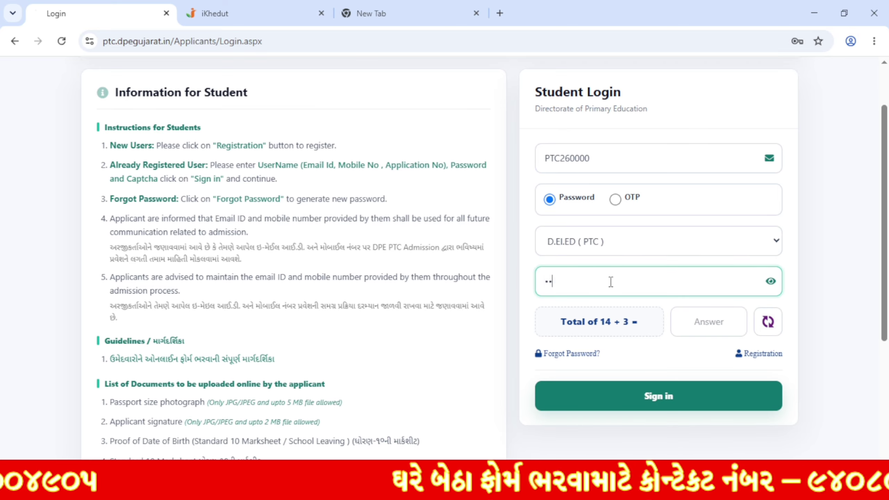
type("23456")
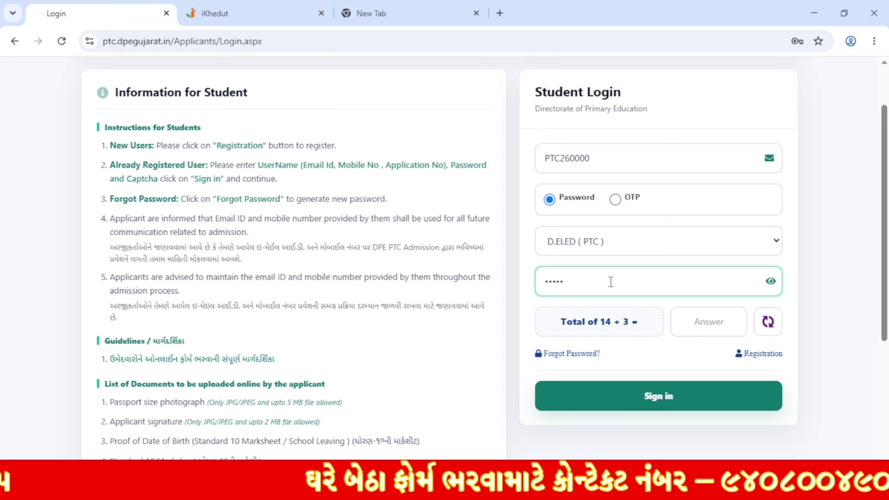
left_click_drag(587, 322, 639, 323)
left_click(688, 331)
type("17")
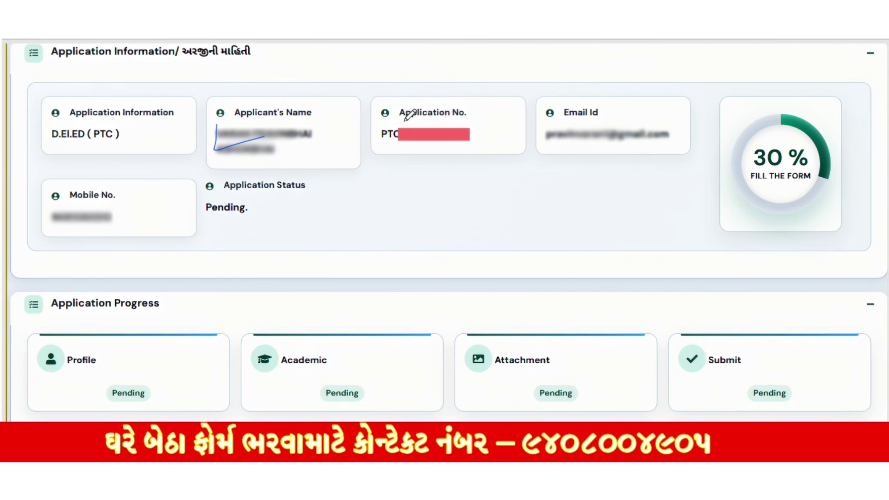
Step: Underline the application number, e-mail and mobile, and circle the Pending status
mouse_move(375, 115)
left_mouse_down()
mouse_move(381, 145)
mouse_move(510, 125)
mouse_move(691, 151)
left_mouse_up()
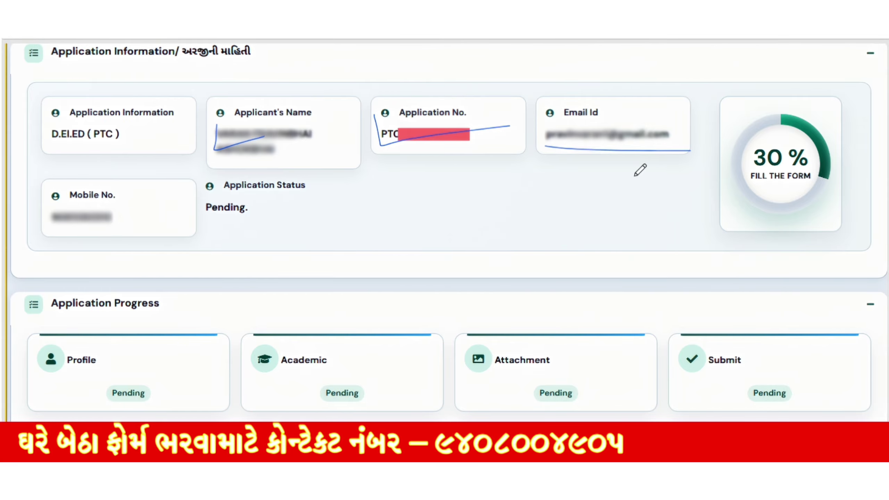
left_click_drag(89, 225, 152, 223)
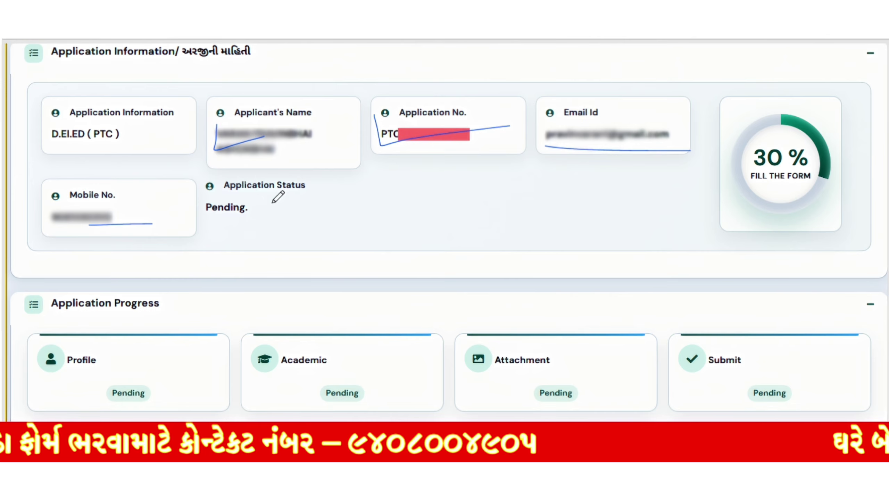
left_click_drag(224, 191, 305, 184)
mouse_move(240, 225)
left_mouse_down()
mouse_move(205, 191)
mouse_move(263, 214)
mouse_move(247, 220)
left_mouse_up()
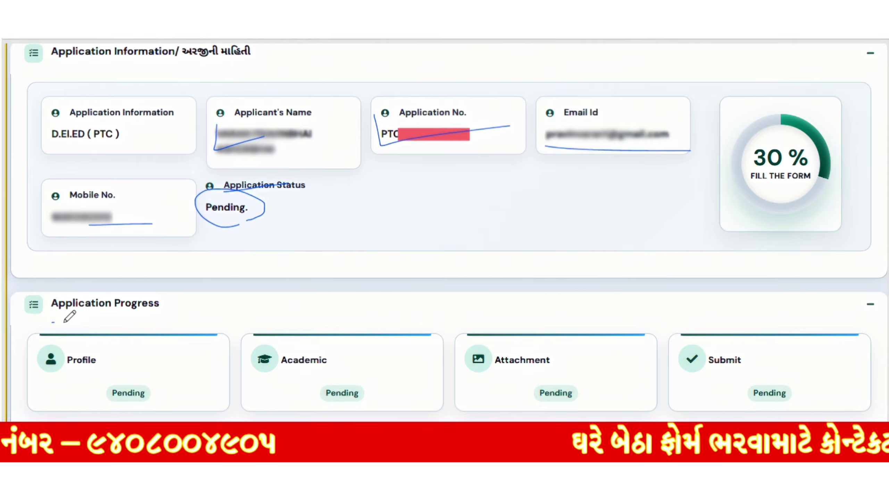
Step: Circle the pending Profile, Academic, Attachment and Submit progress steps
left_click_drag(51, 322, 166, 322)
mouse_move(164, 368)
left_mouse_down()
mouse_move(168, 406)
mouse_move(105, 413)
mouse_move(64, 338)
left_mouse_up()
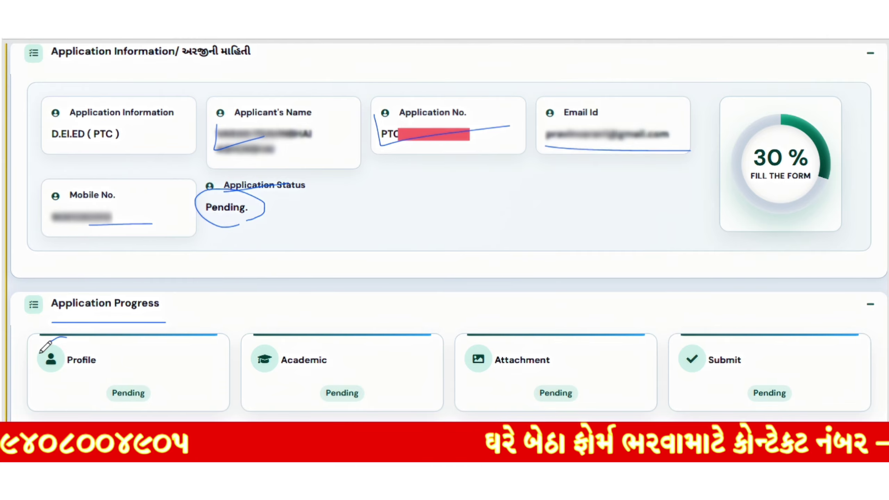
left_click_drag(153, 358, 79, 342)
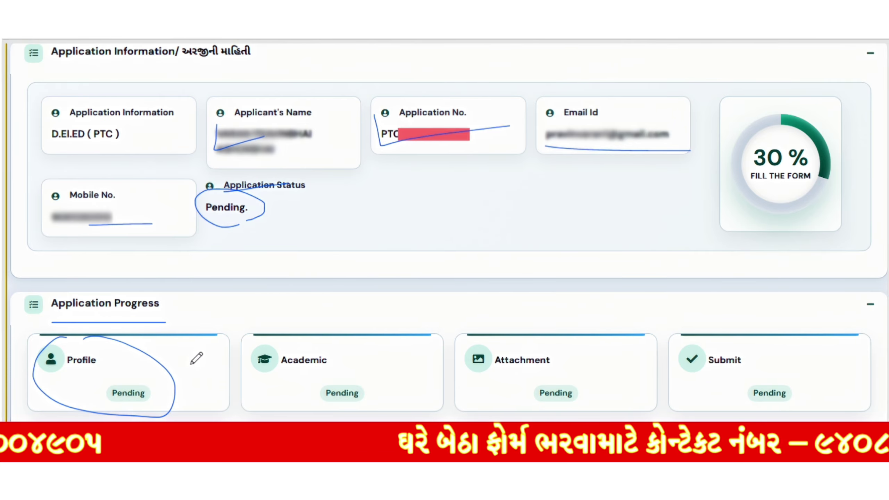
mouse_move(385, 365)
left_mouse_down()
mouse_move(224, 389)
mouse_move(363, 370)
left_mouse_up()
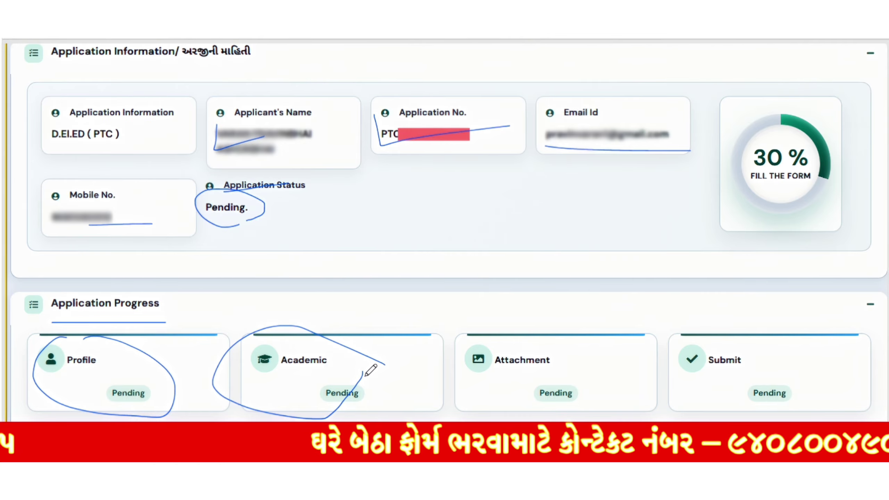
mouse_move(555, 402)
left_mouse_down()
mouse_move(466, 314)
mouse_move(592, 363)
mouse_move(542, 403)
left_mouse_up()
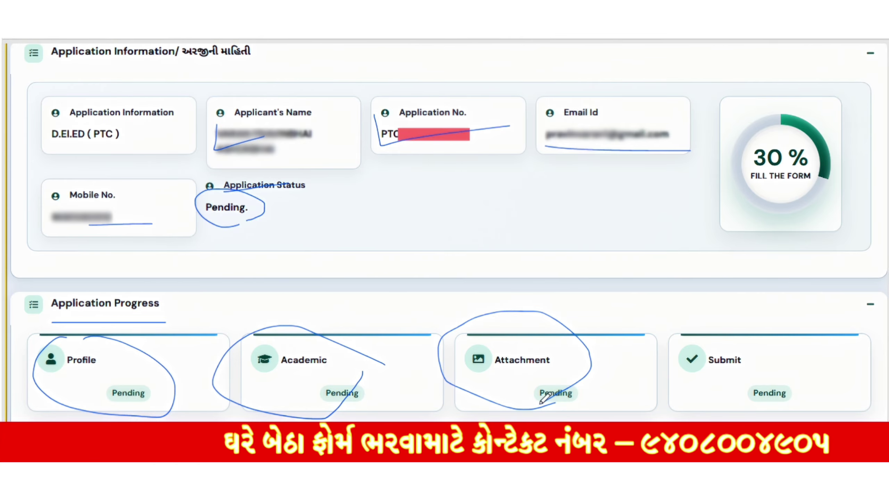
mouse_move(728, 401)
left_mouse_down()
mouse_move(685, 302)
mouse_move(802, 400)
mouse_move(791, 405)
left_mouse_up()
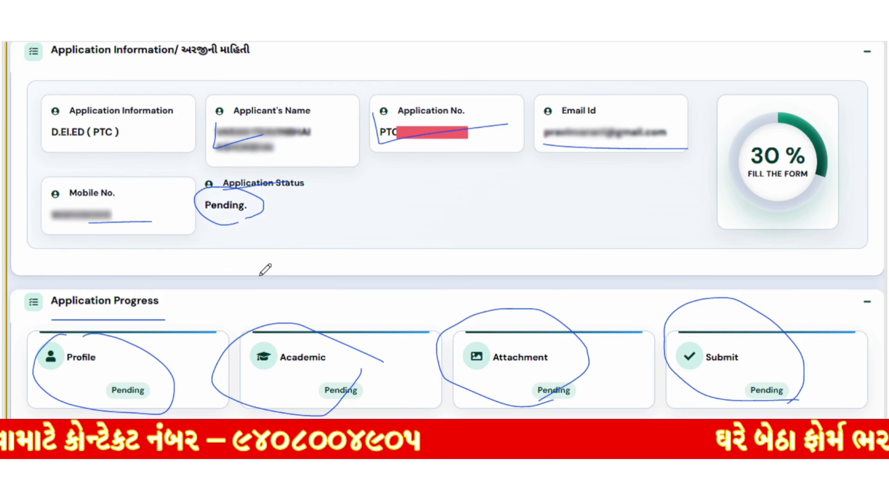
left_click_drag(45, 342, 304, 337)
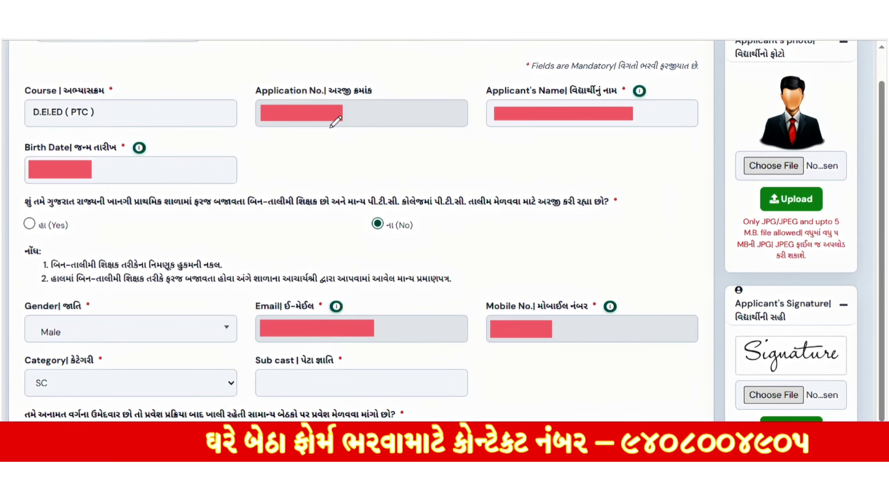
Step: Mark Application No., Name, Birth Date, the No teacher answer and its note
left_click_drag(279, 123, 359, 125)
left_click_drag(480, 135, 650, 145)
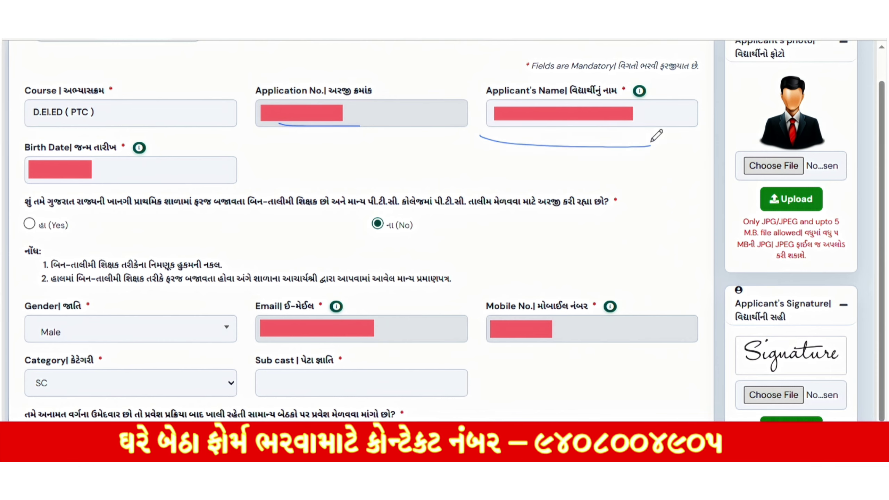
mouse_move(22, 145)
left_mouse_down()
mouse_move(114, 147)
mouse_move(63, 147)
left_mouse_up()
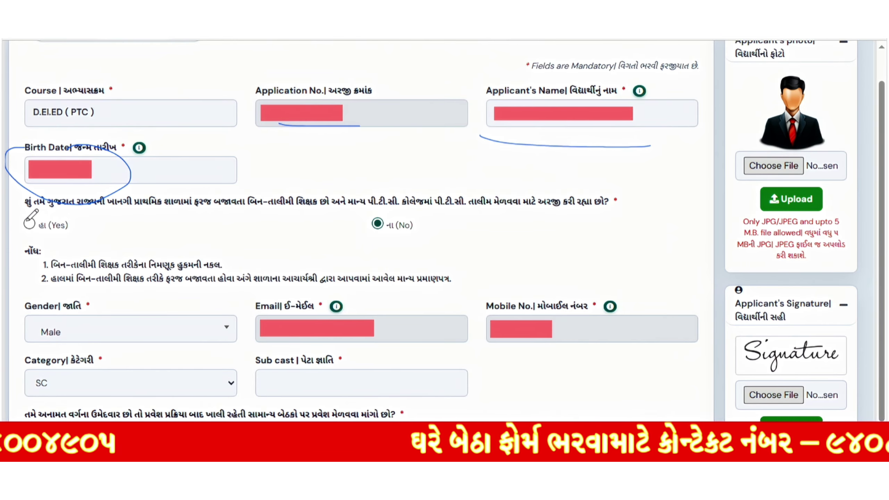
left_click_drag(35, 219, 59, 226)
mouse_move(401, 214)
left_mouse_down()
mouse_move(364, 219)
mouse_move(414, 222)
mouse_move(388, 217)
left_mouse_up()
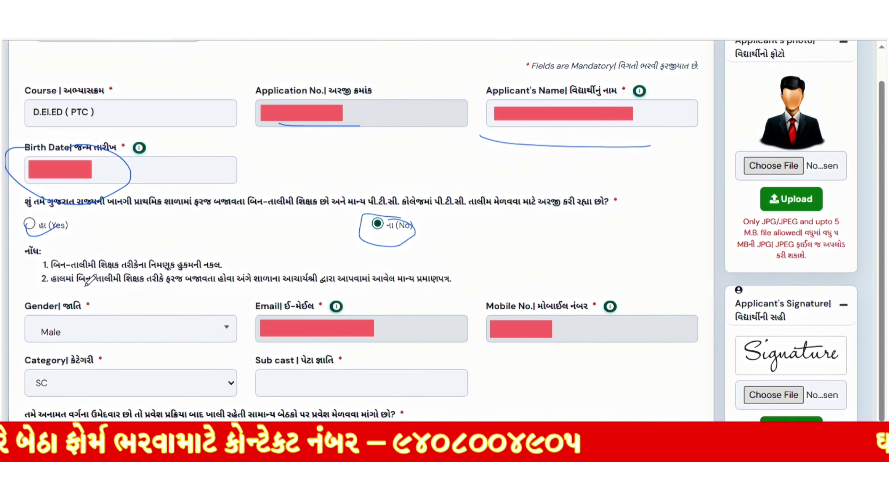
left_click_drag(64, 289, 210, 294)
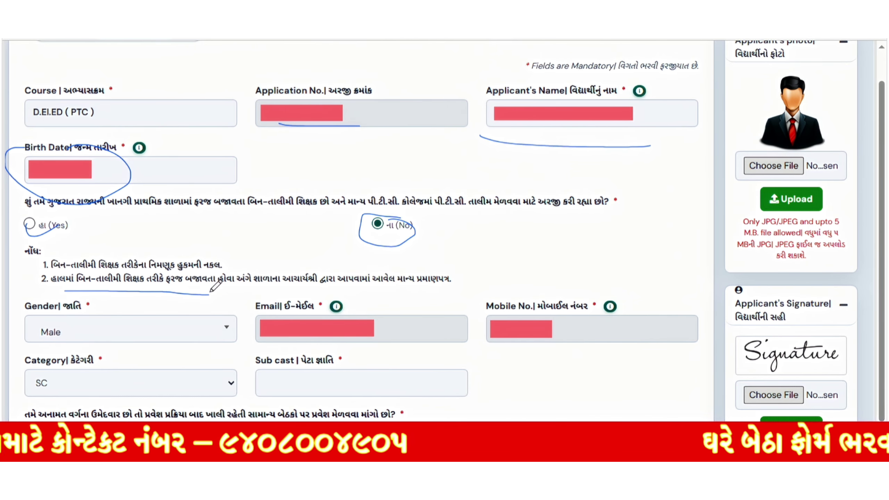
left_click_drag(345, 288, 436, 287)
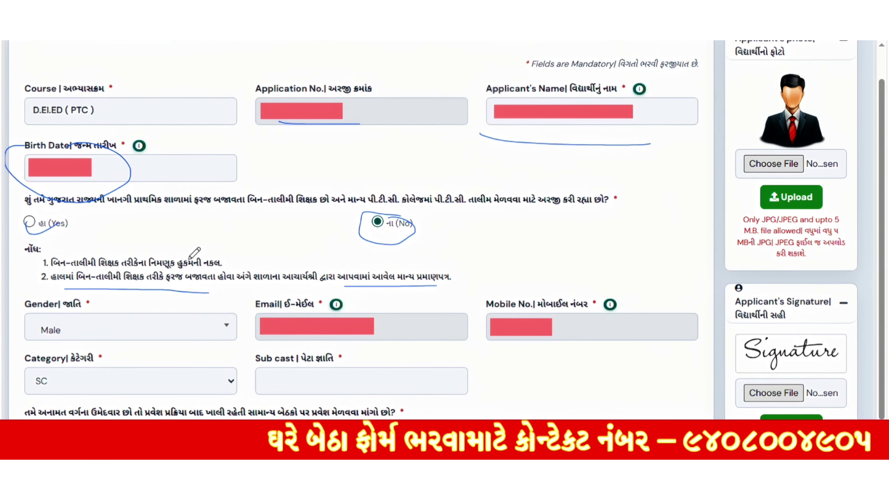
Step: Mark Male gender, Email, Mobile No., SC category and the empty Sub cast field
mouse_move(32, 325)
left_mouse_down()
mouse_move(34, 339)
mouse_move(26, 314)
mouse_move(21, 325)
left_mouse_up()
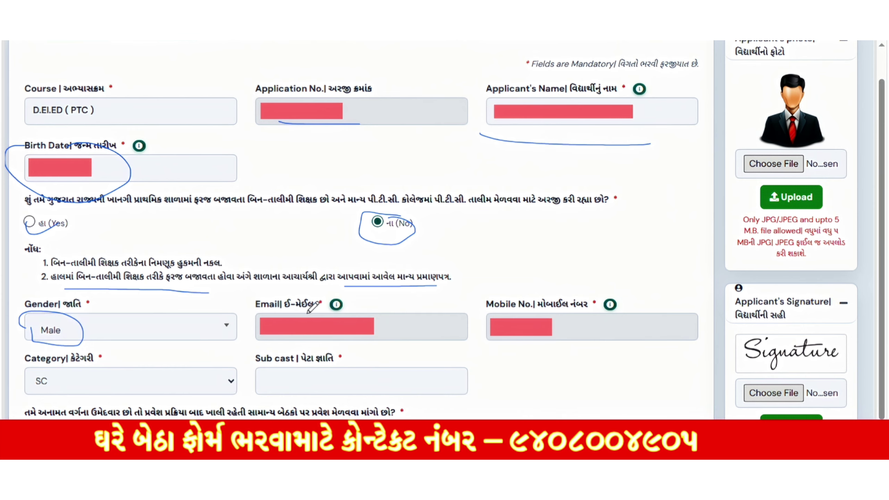
left_click_drag(259, 314, 352, 332)
mouse_move(559, 313)
left_mouse_down()
mouse_move(539, 306)
mouse_move(546, 339)
mouse_move(550, 318)
left_mouse_up()
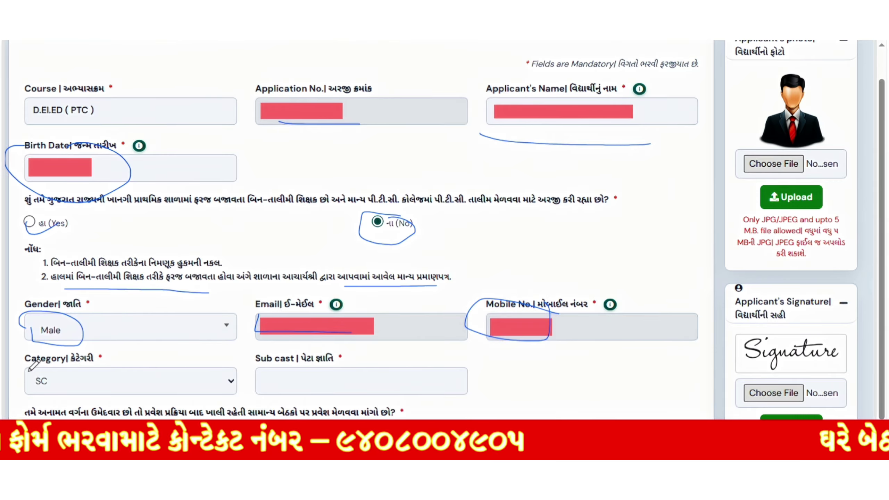
left_click_drag(29, 371, 114, 390)
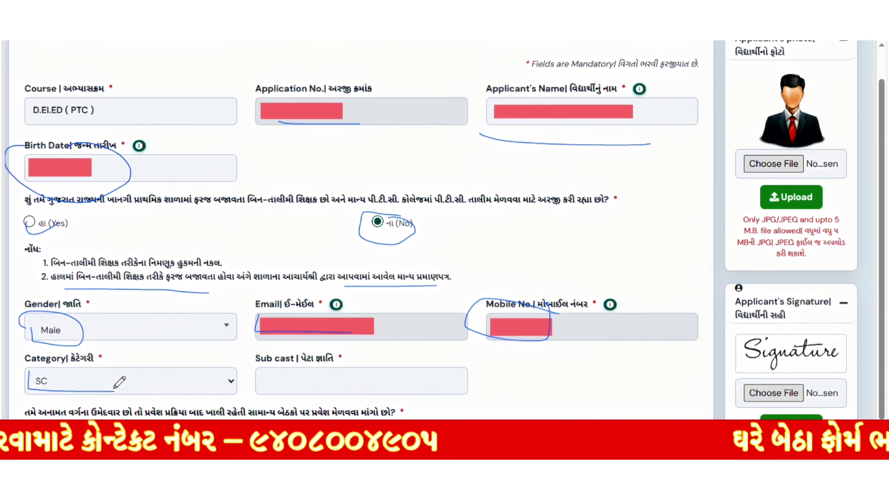
mouse_move(362, 370)
left_mouse_down()
mouse_move(245, 384)
mouse_move(348, 361)
mouse_move(315, 368)
left_mouse_up()
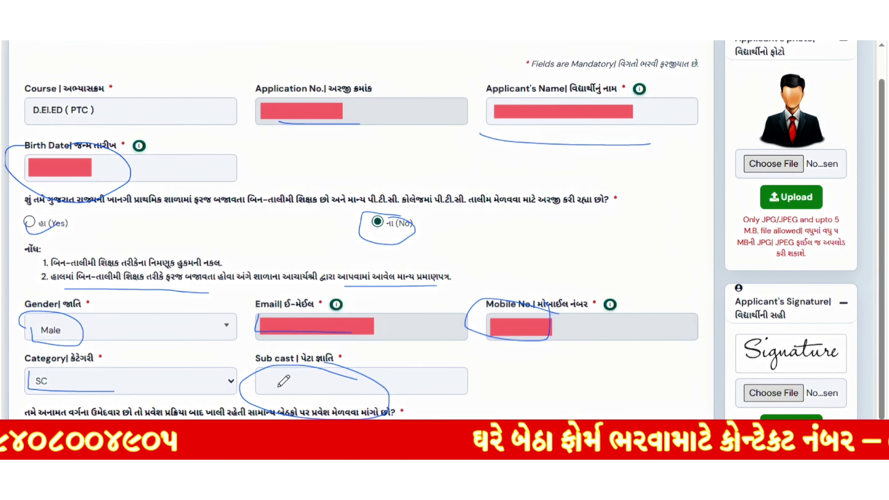
left_click_drag(279, 389, 385, 377)
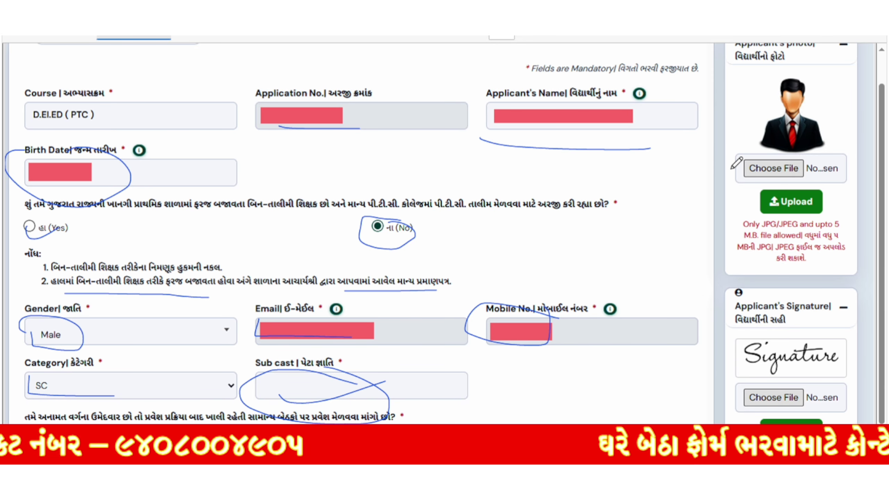
mouse_move(741, 184)
left_mouse_down()
mouse_move(778, 184)
mouse_move(806, 152)
mouse_move(754, 176)
left_mouse_up()
mouse_move(679, 205)
left_mouse_down()
mouse_move(714, 180)
mouse_move(735, 186)
mouse_move(719, 217)
left_mouse_up()
mouse_move(819, 184)
left_mouse_down()
mouse_move(763, 180)
mouse_move(814, 216)
left_mouse_up()
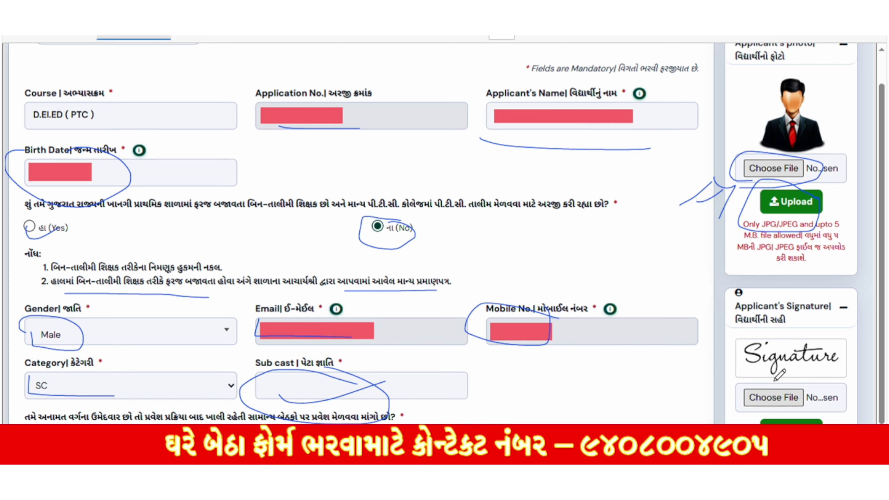
mouse_move(776, 380)
left_mouse_down()
mouse_move(749, 402)
mouse_move(823, 394)
mouse_move(765, 377)
left_mouse_up()
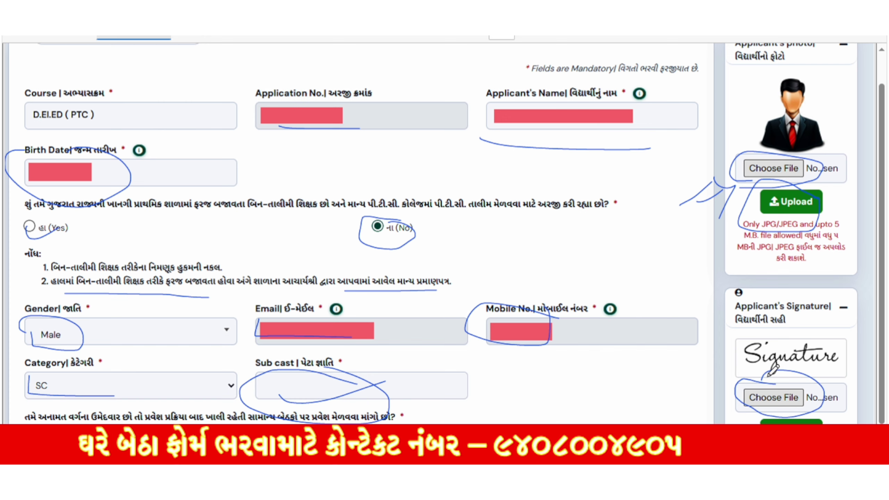
mouse_move(665, 409)
left_mouse_down()
mouse_move(721, 393)
mouse_move(721, 419)
left_mouse_up()
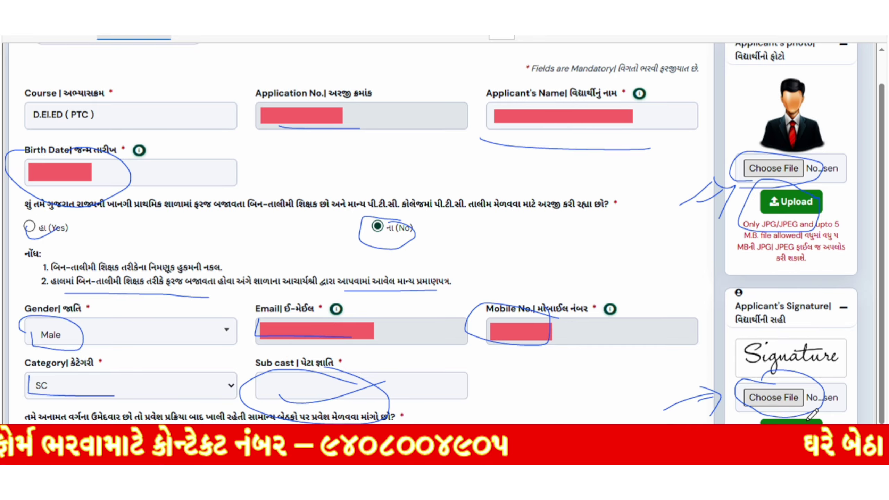
mouse_move(819, 417)
left_mouse_down()
mouse_move(770, 397)
mouse_move(739, 422)
left_mouse_up()
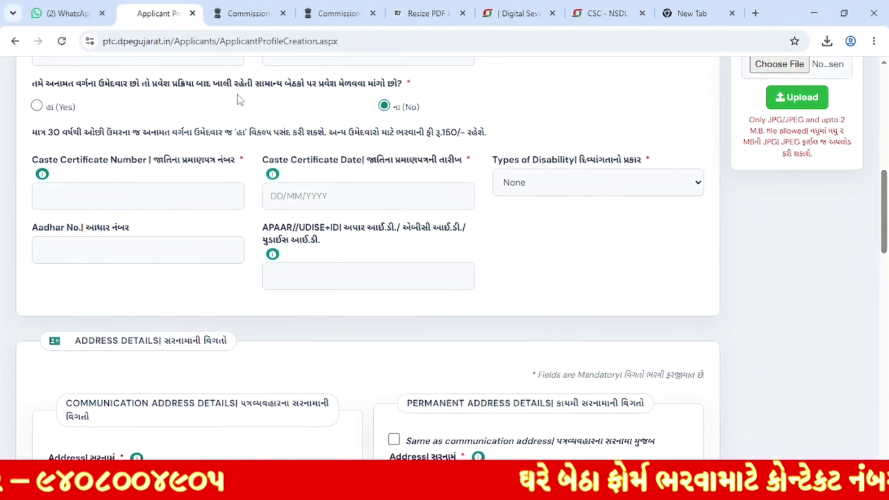
Step: Choose Yes for vacant general seats, note the 150 rupee fee, and start the caste certificate number
left_click(36, 106)
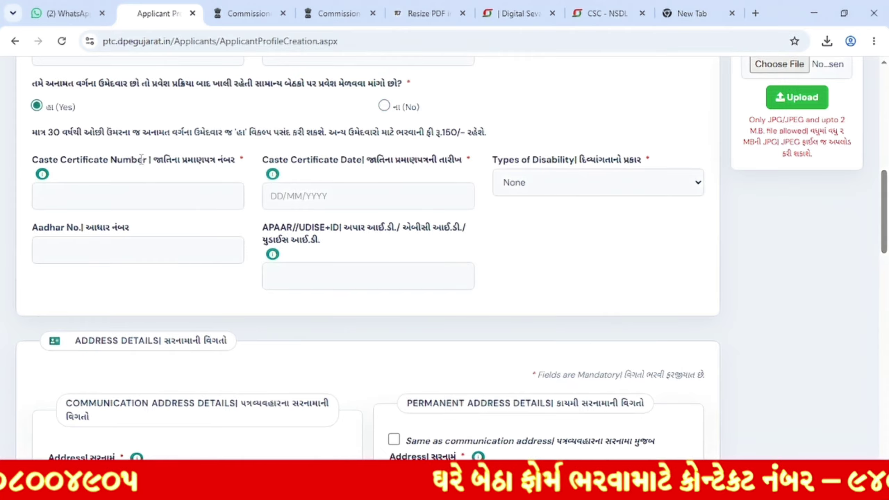
left_click_drag(49, 133, 192, 146)
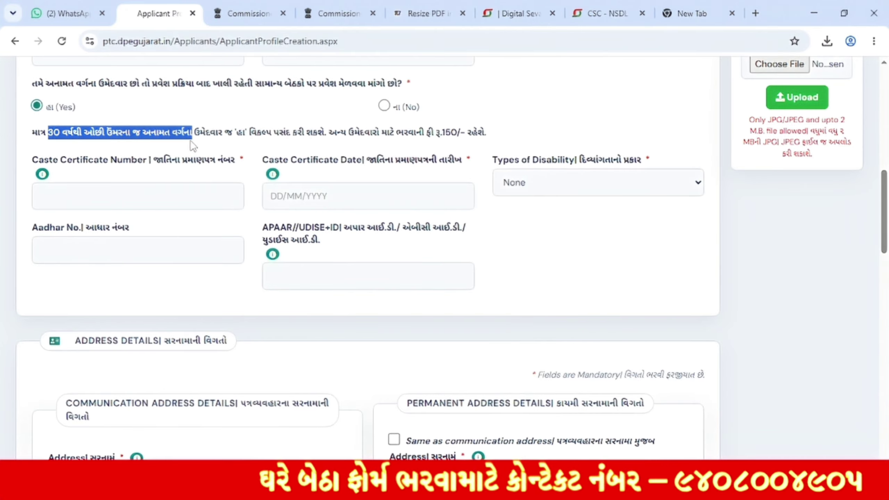
left_click(341, 137)
triple_click(339, 137)
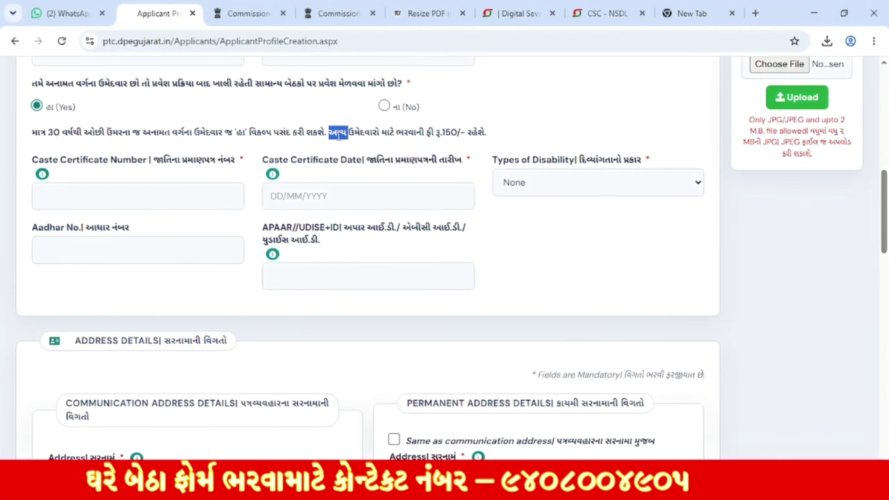
left_click(461, 137)
left_click_drag(441, 137, 479, 137)
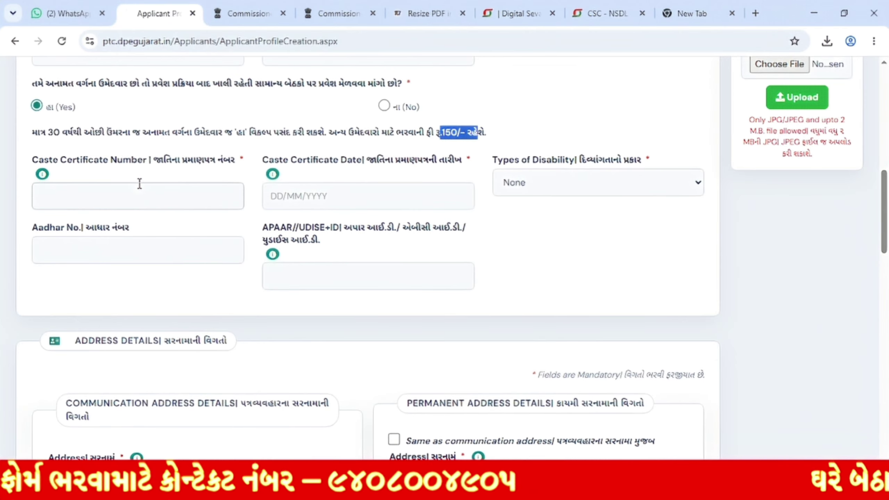
left_click_drag(153, 163, 206, 162)
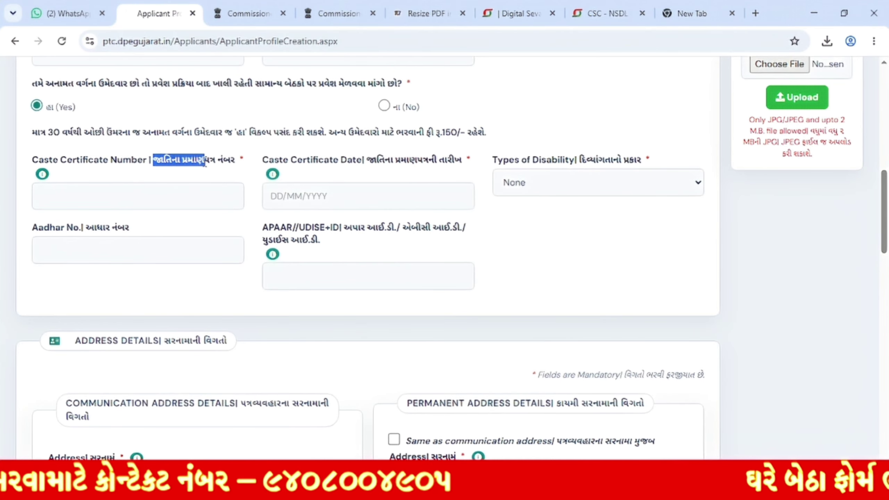
left_click(173, 184)
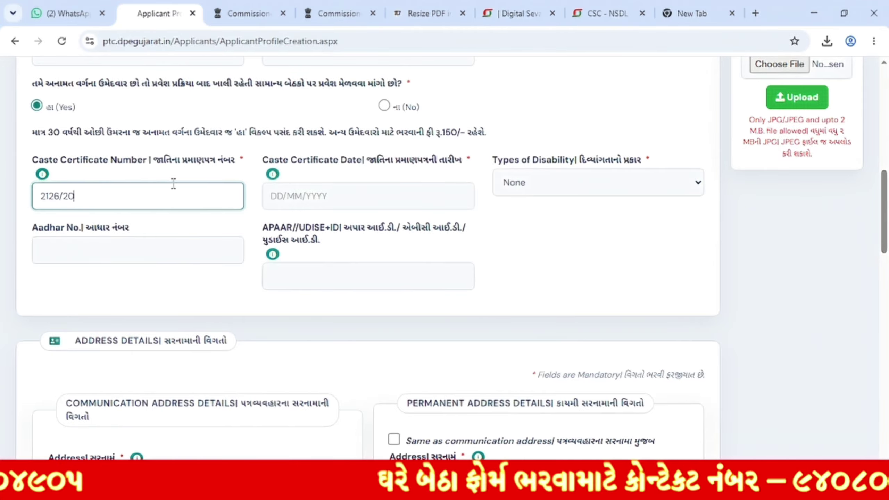
Step: Enter 01/02/2025 as the caste certificate date
left_click(271, 197)
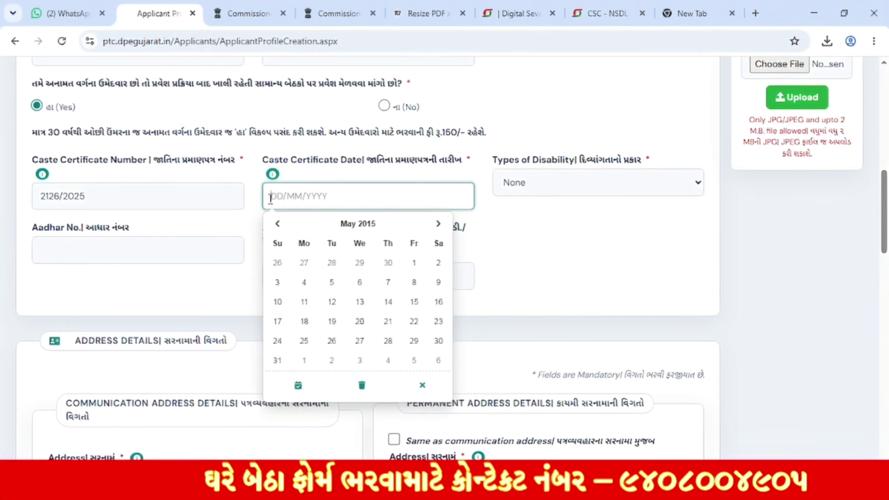
type("01/02/2025")
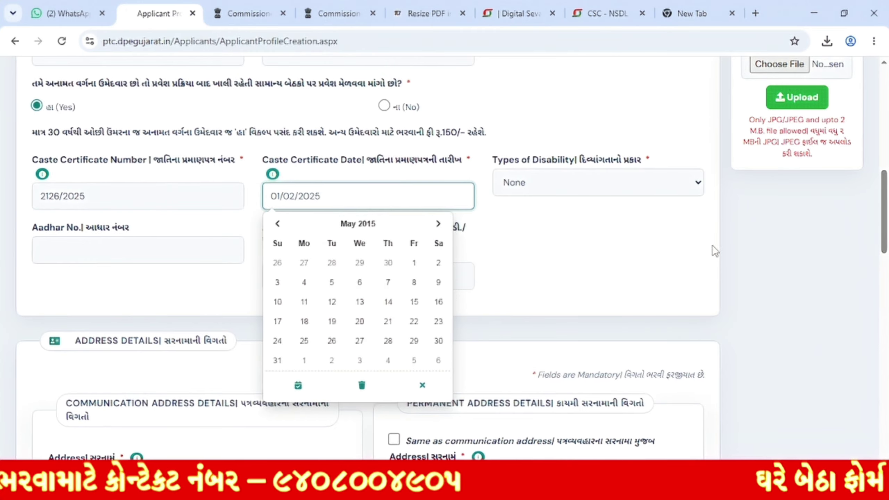
left_click(630, 212)
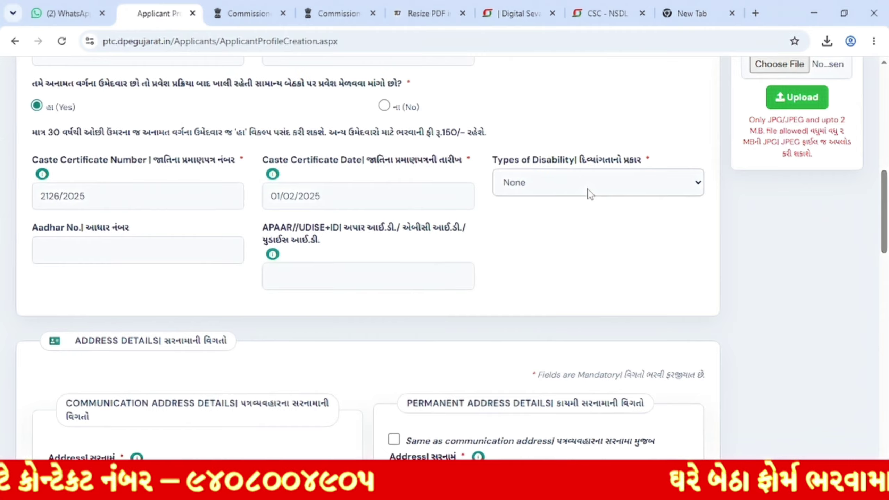
Step: Keep disability type None and move through the Aadhar and APAAR/UDISE ID fields
left_click(588, 189)
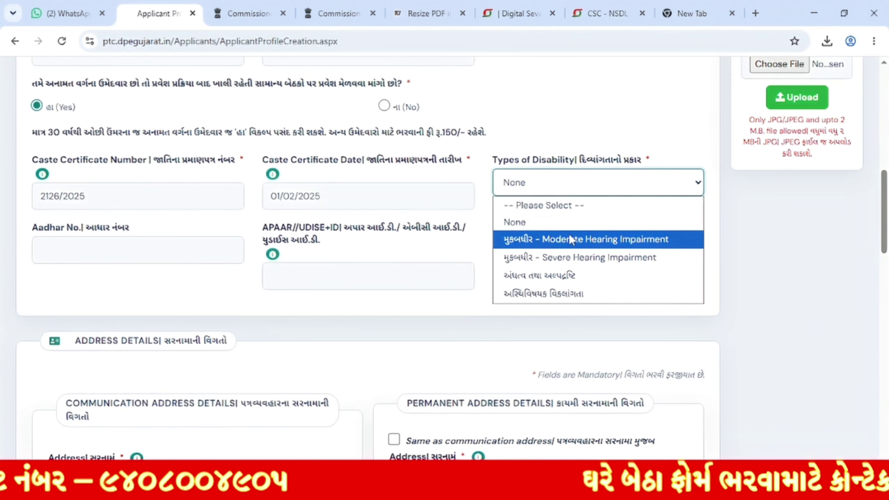
left_click(559, 224)
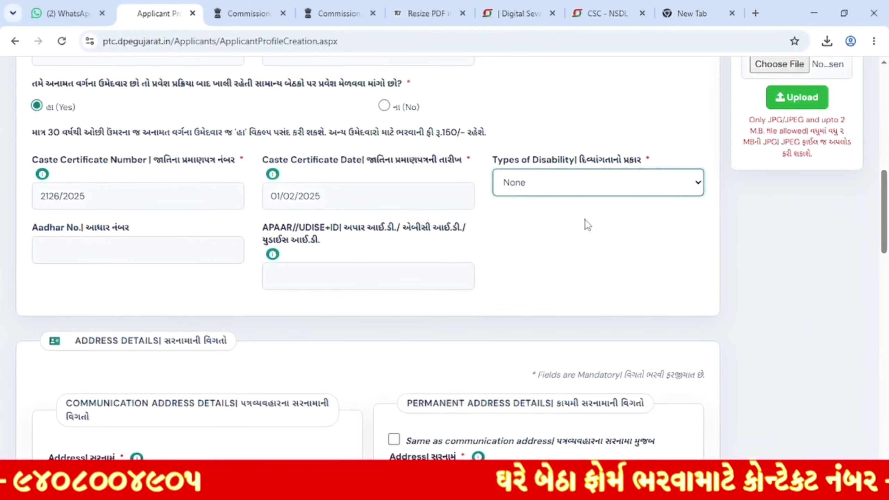
scroll(585, 221, "down", 2)
left_click(126, 189)
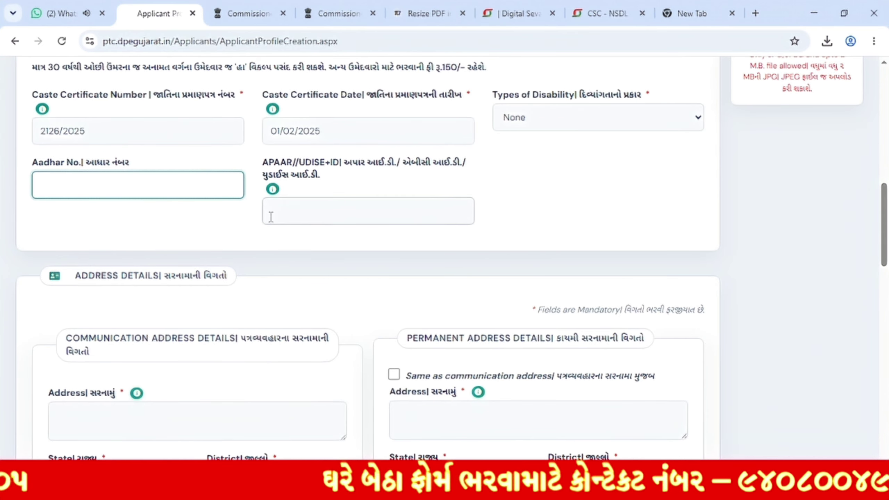
left_click(281, 212)
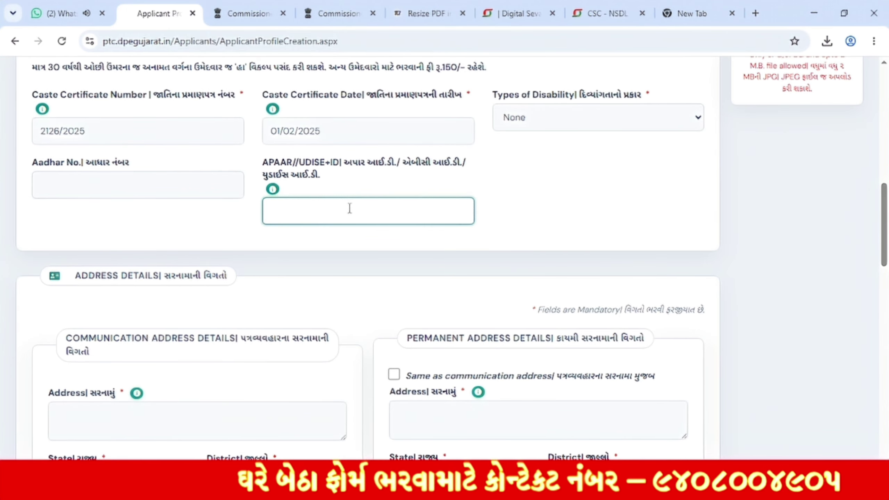
scroll(360, 199, "down", 6)
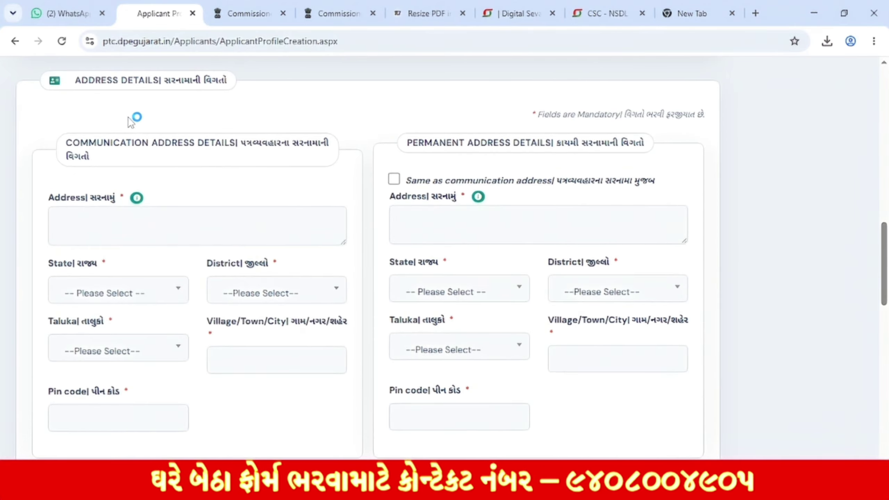
Step: Set the communication address state to GUJARAT
left_click_drag(74, 81, 219, 80)
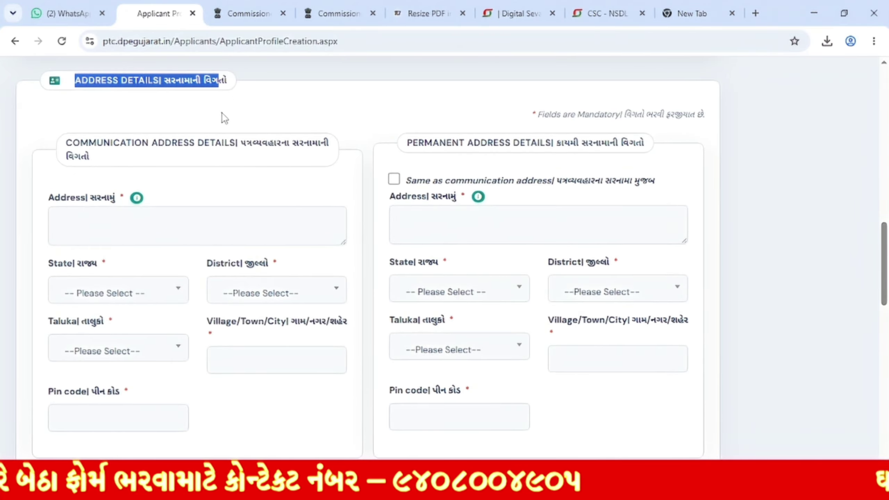
left_click(187, 159)
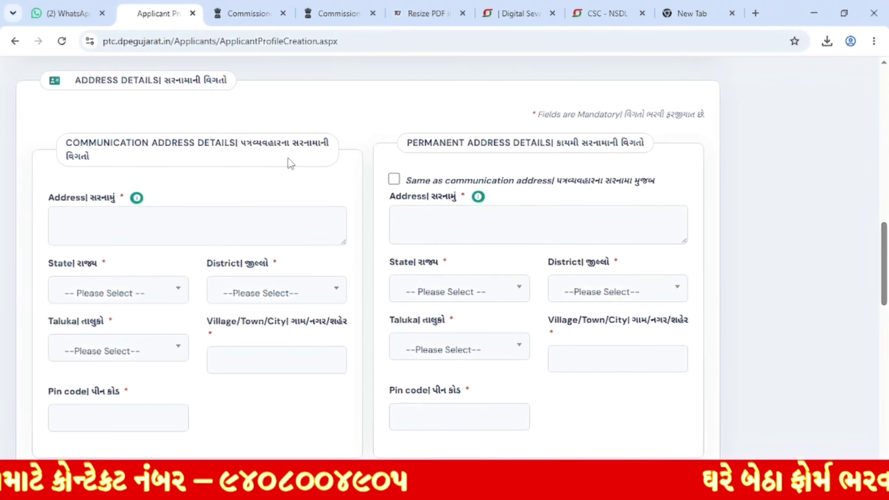
left_click_drag(435, 145, 608, 137)
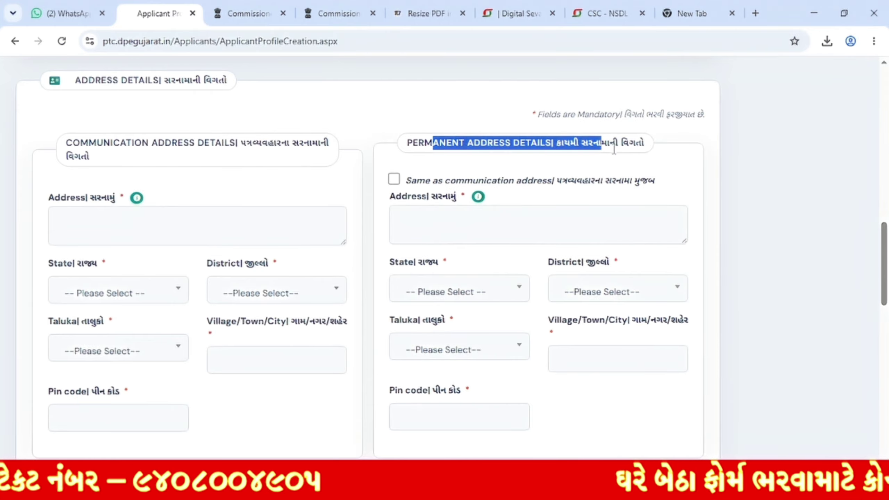
scroll(614, 151, "down", 2)
left_click(113, 153)
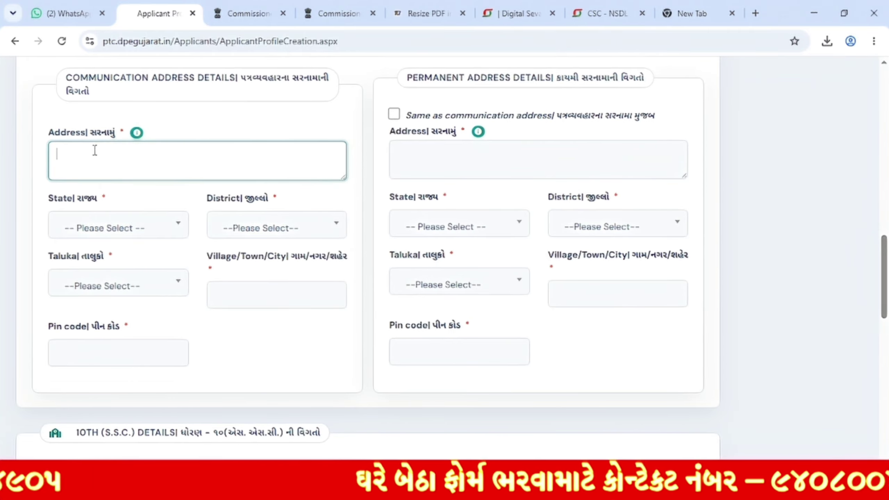
left_click(135, 228)
scroll(139, 350, "down", 5)
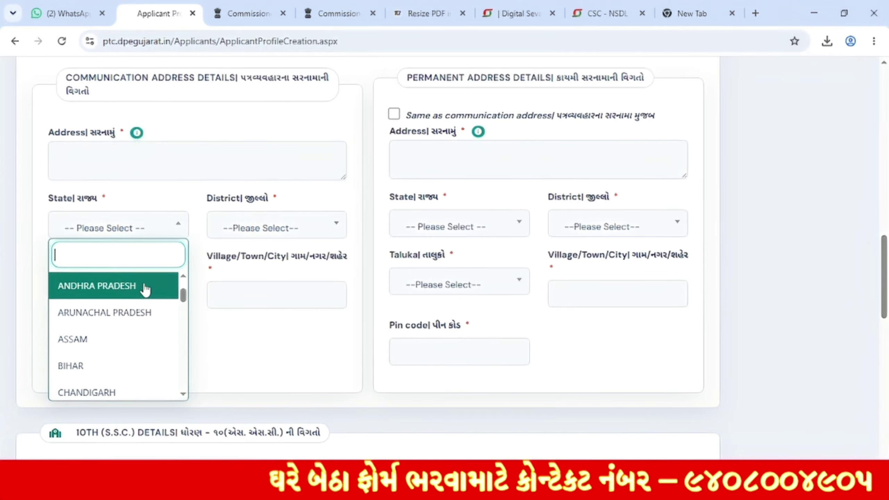
left_click(110, 363)
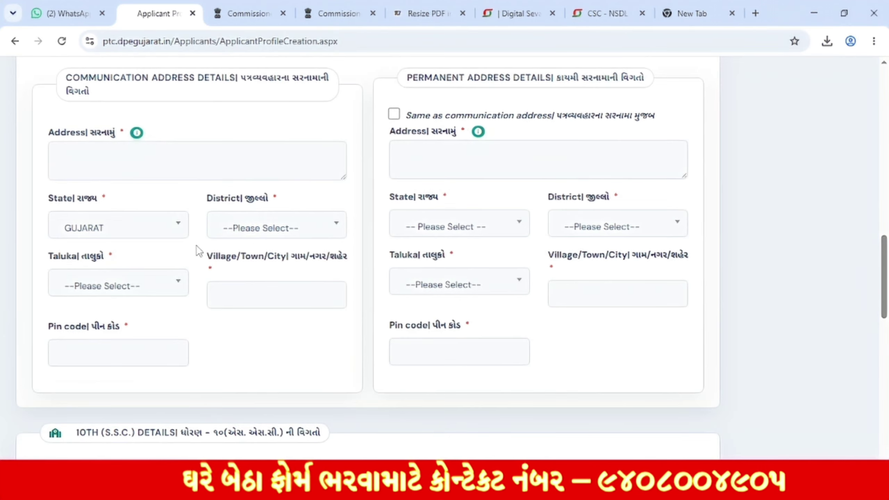
Step: Set communication district AHMEDABAD and taluka AHMEDABAD, then fill village/town/city and pin code
left_click(274, 228)
scroll(306, 350, "down", 5)
scroll(308, 368, "up", 5)
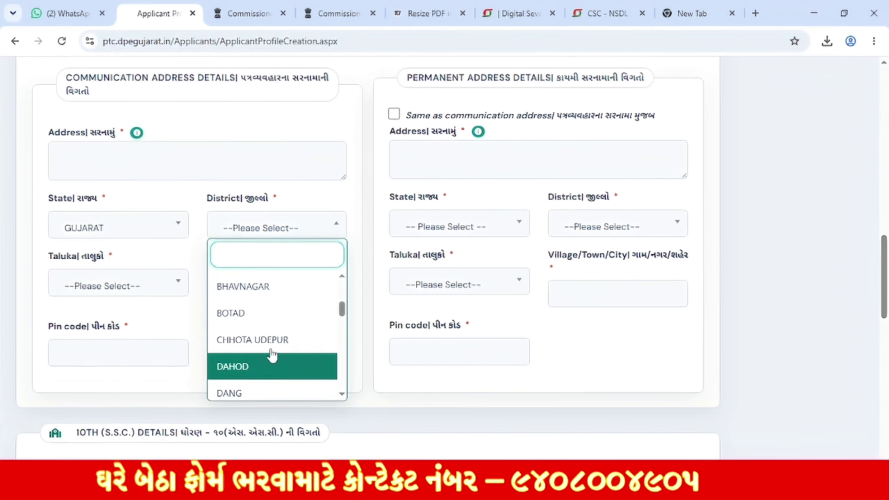
left_click(272, 305)
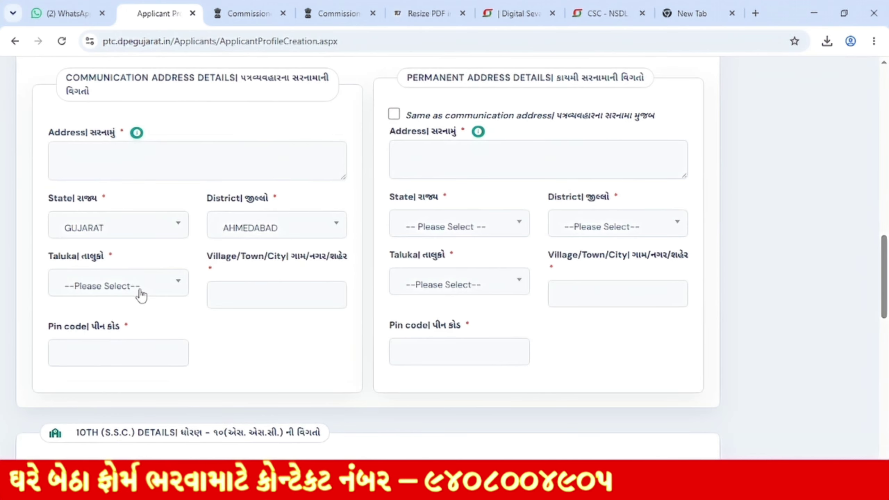
left_click(136, 291)
left_click(125, 367)
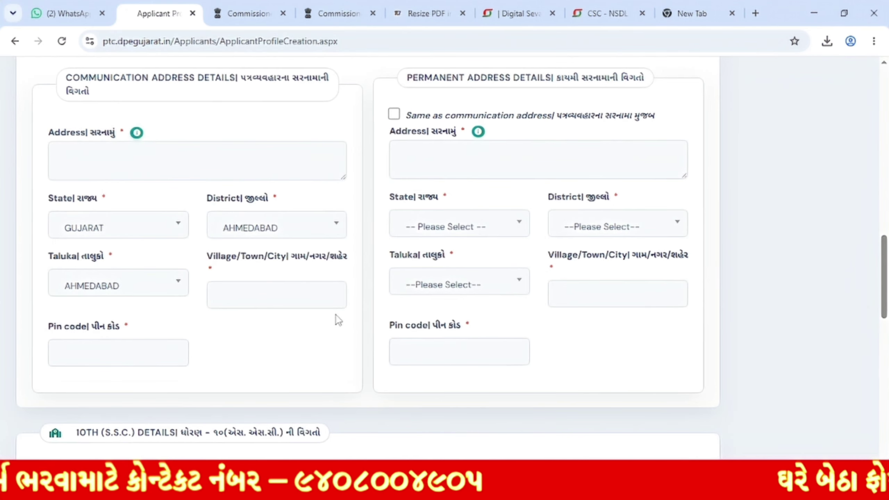
left_click(282, 302)
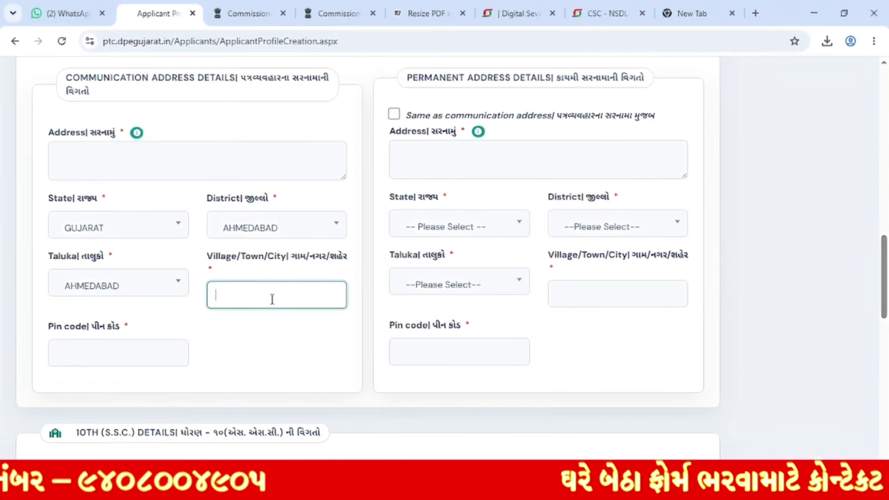
left_click(117, 353)
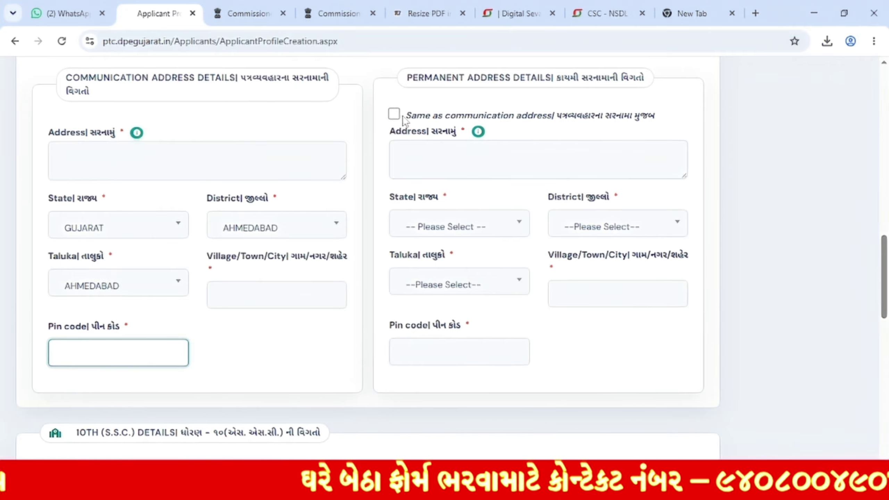
Step: Leave same-as-communication unticked and set permanent state GUJARAT, district AHMEDABAD
left_click(395, 115)
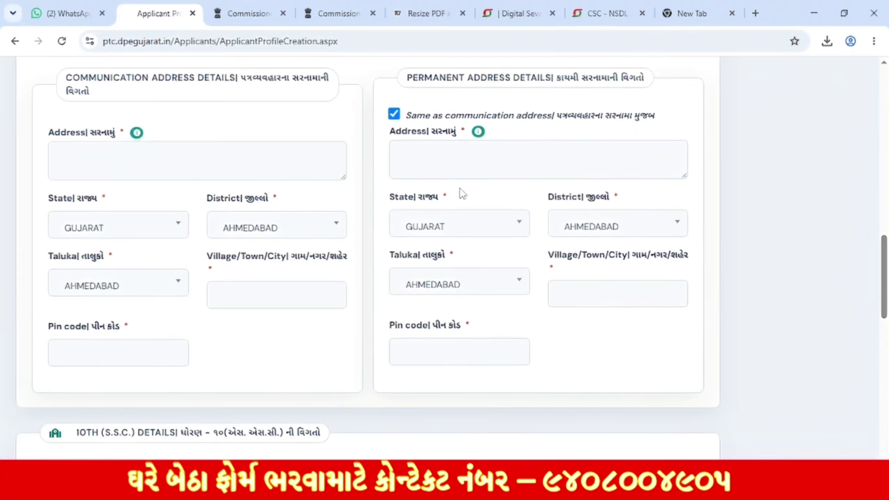
left_click(394, 114)
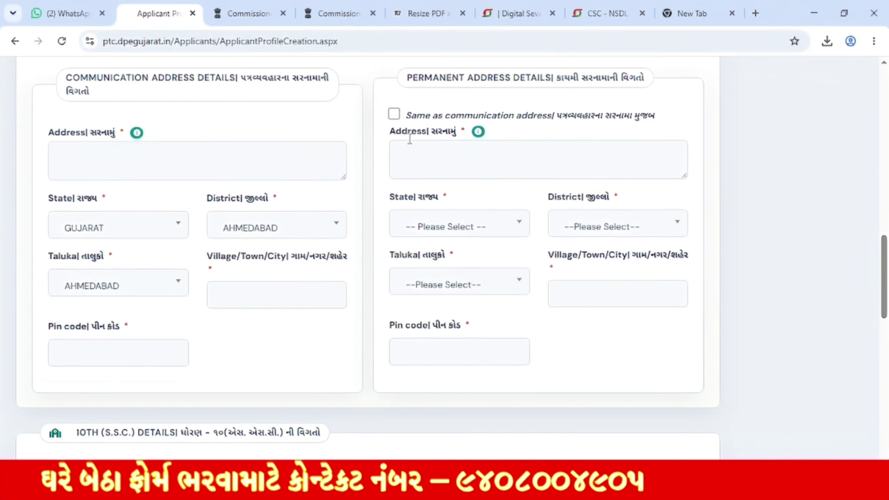
left_click(458, 159)
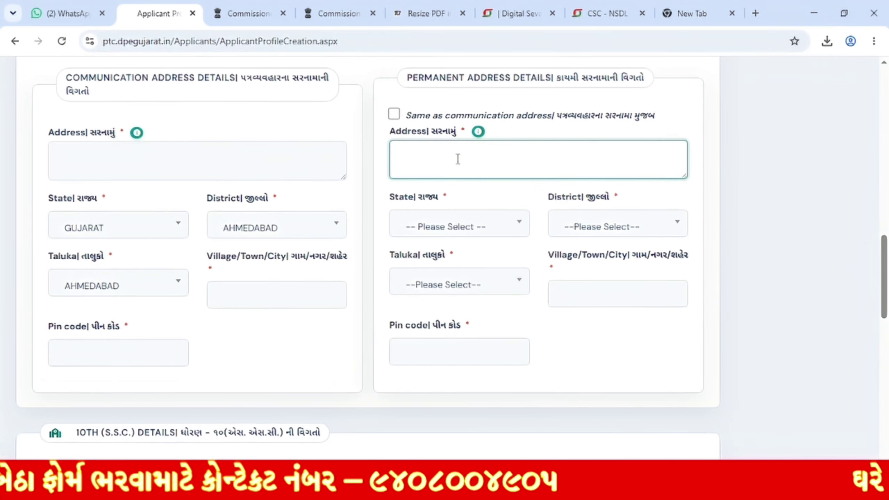
left_click(436, 228)
scroll(438, 344, "down", 5)
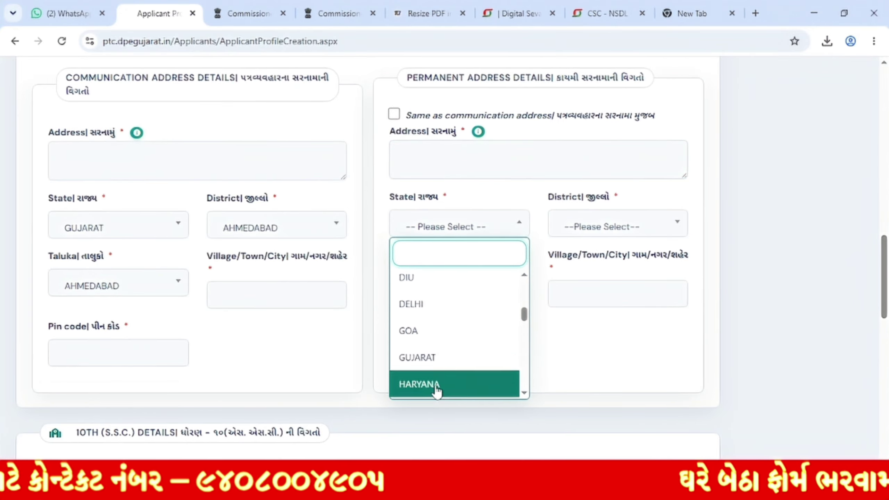
left_click(429, 358)
left_click(606, 225)
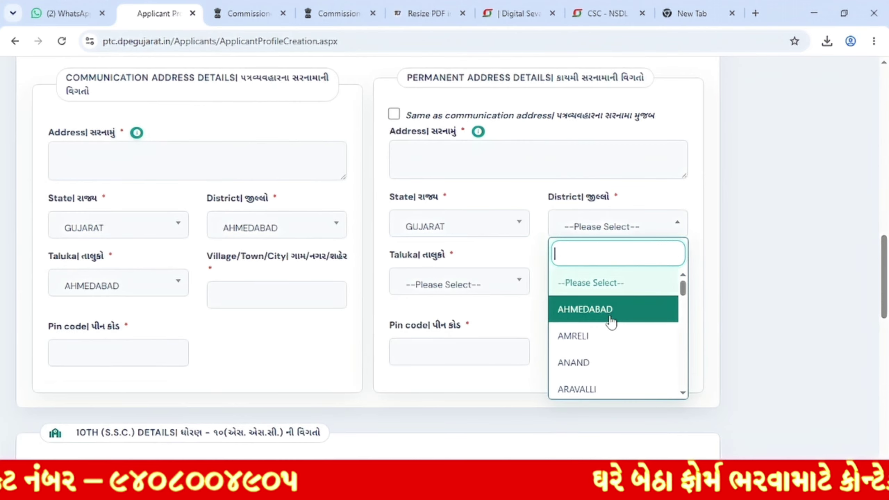
left_click(610, 310)
Step: Set the permanent taluka to AHMEDABAD CITY and fill village/town/city and pin code
left_click(450, 284)
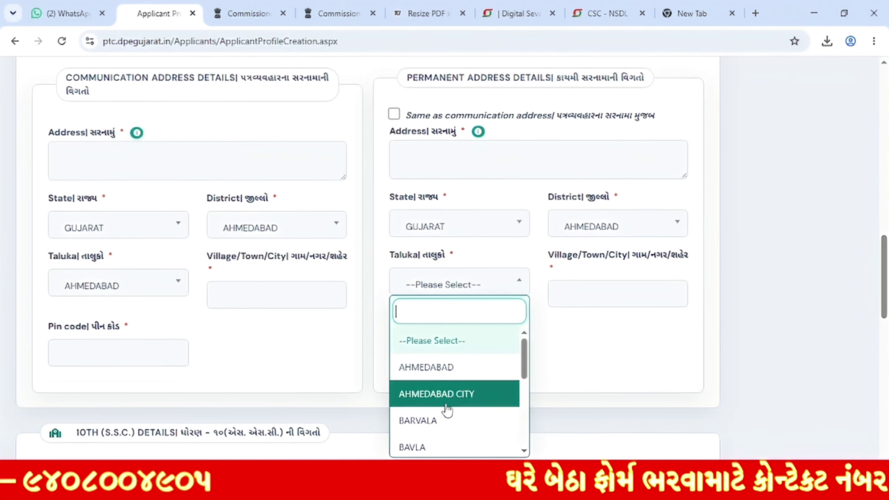
left_click(450, 403)
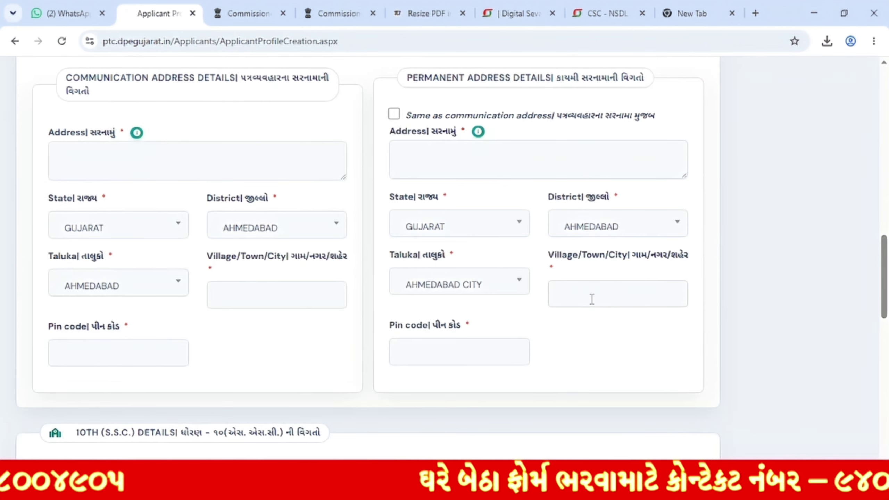
left_click(604, 295)
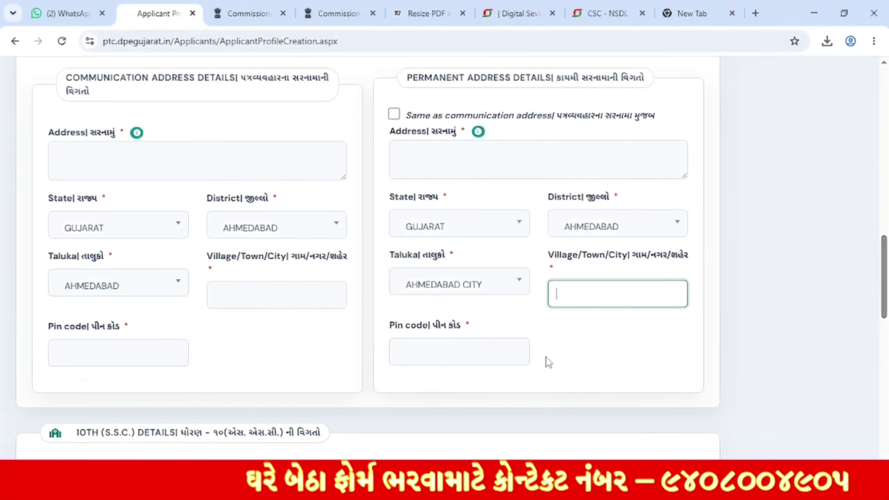
left_click(487, 353)
left_click(693, 335)
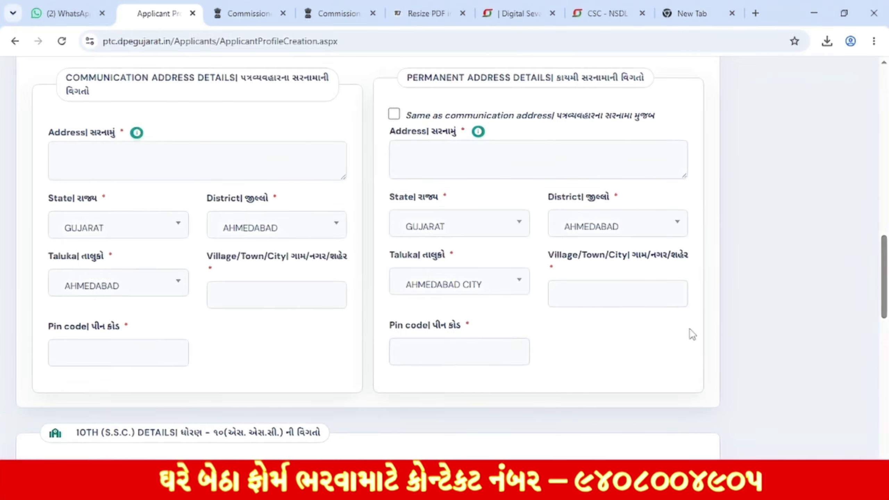
Step: Set the 10th exam board to GS&HSEB, switching away from Other
scroll(697, 313, "down", 10)
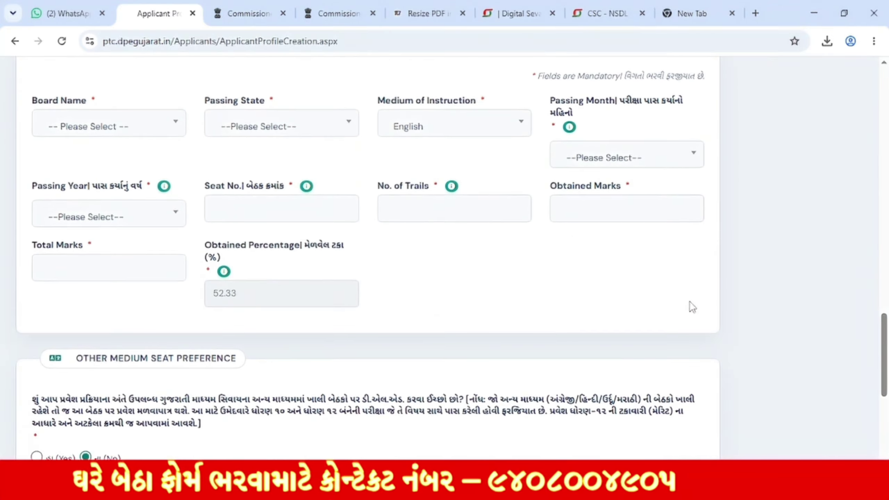
scroll(81, 149, "up", 2)
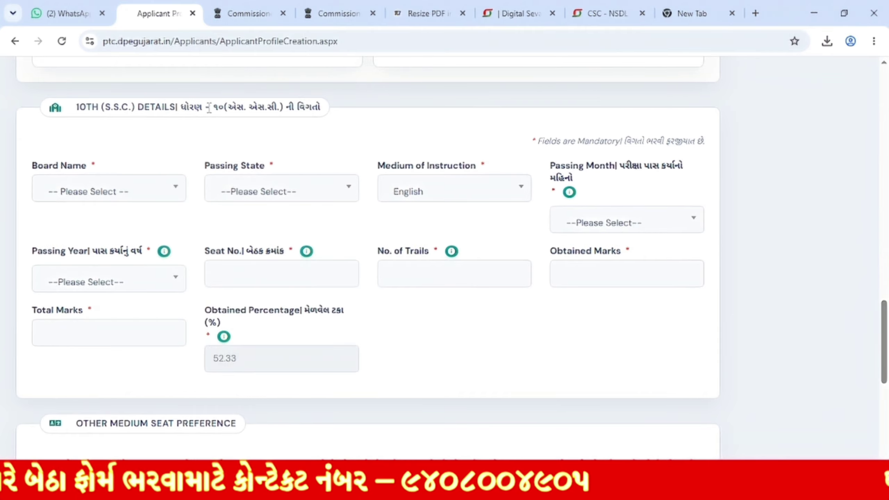
left_click_drag(211, 107, 316, 107)
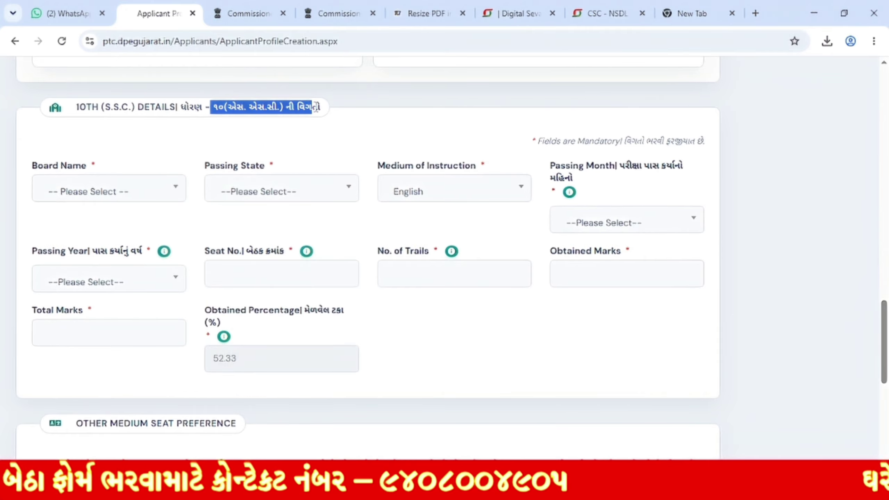
left_click(148, 187)
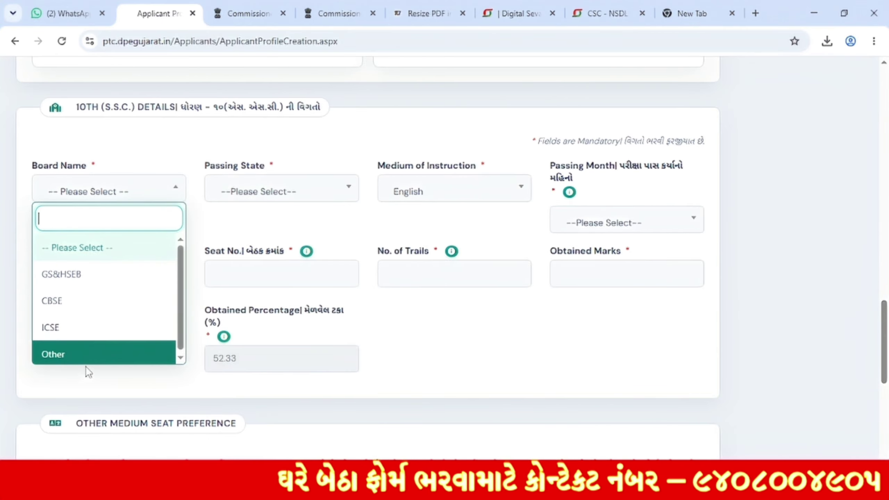
left_click(70, 361)
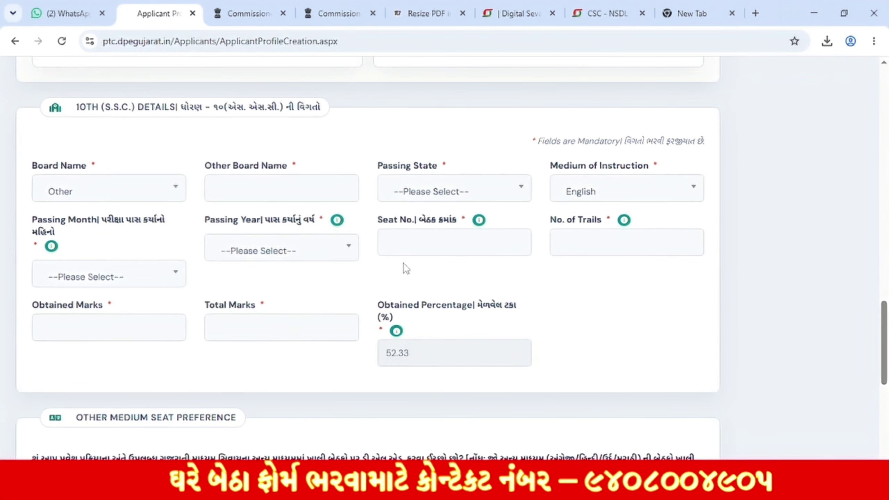
left_click(287, 184)
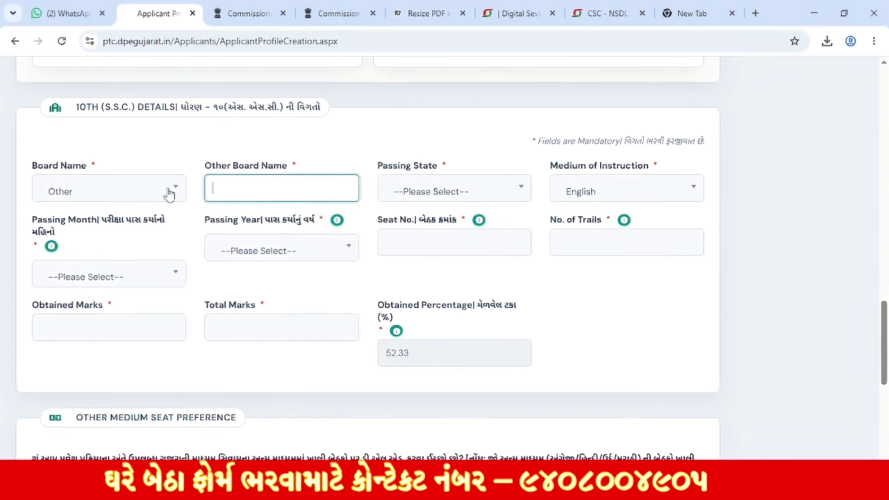
left_click(135, 185)
left_click(111, 279)
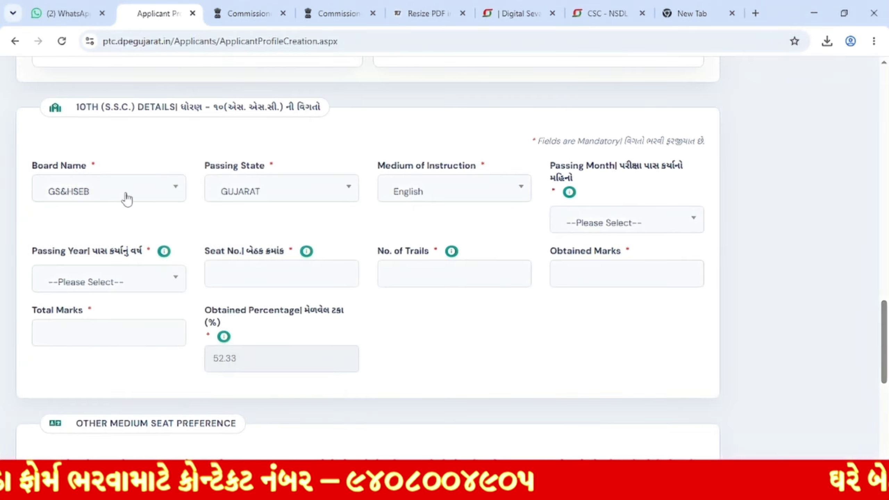
left_click(125, 197)
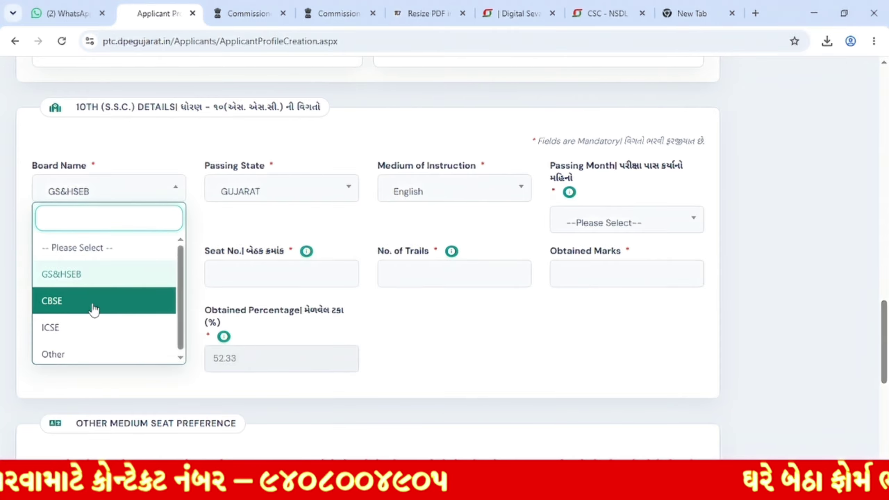
left_click(229, 158)
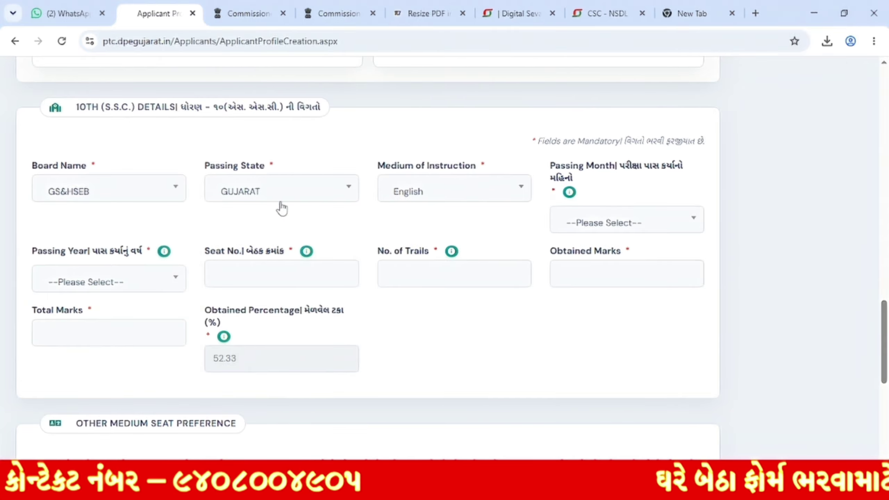
Step: Choose Gujarati medium, March passing month and 2016 passing year for the 10th
left_click(434, 195)
scroll(448, 315, "down", 1)
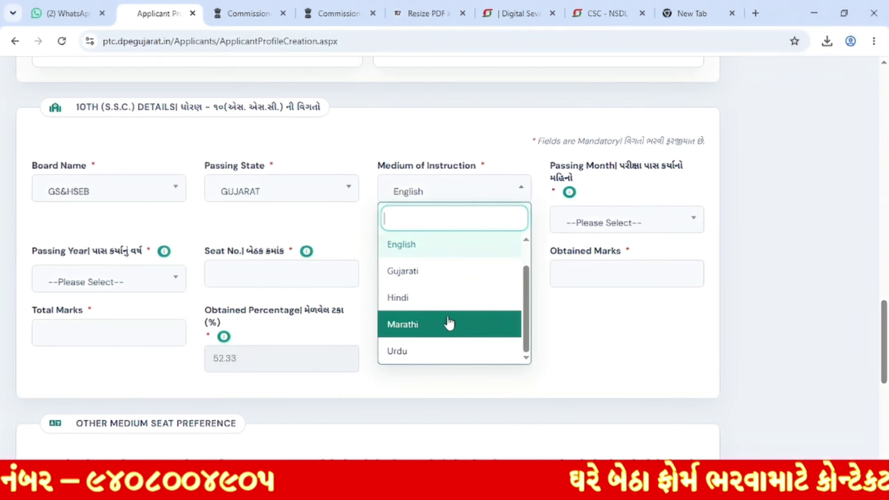
left_click(441, 277)
left_click(621, 225)
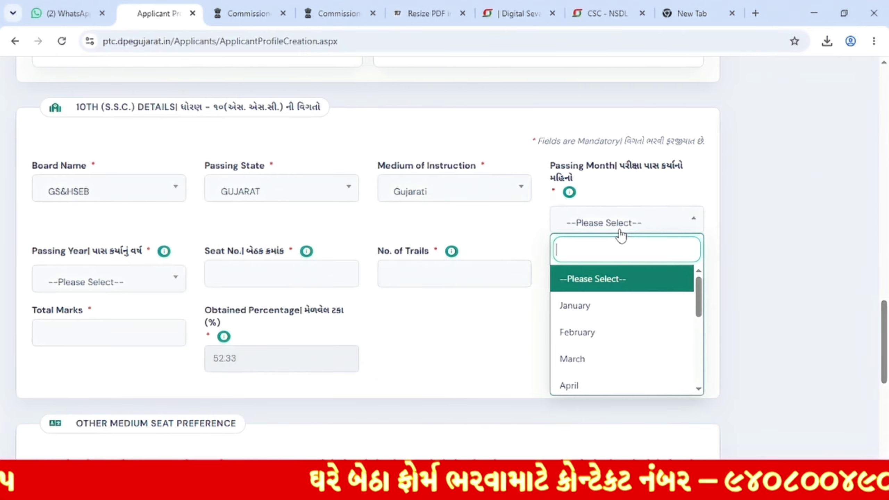
scroll(638, 385, "down", 1)
scroll(630, 350, "down", 1)
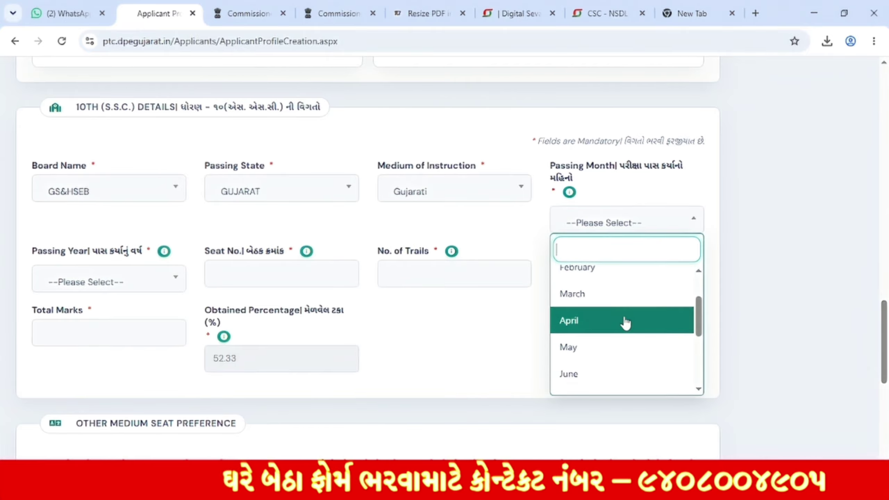
left_click(626, 304)
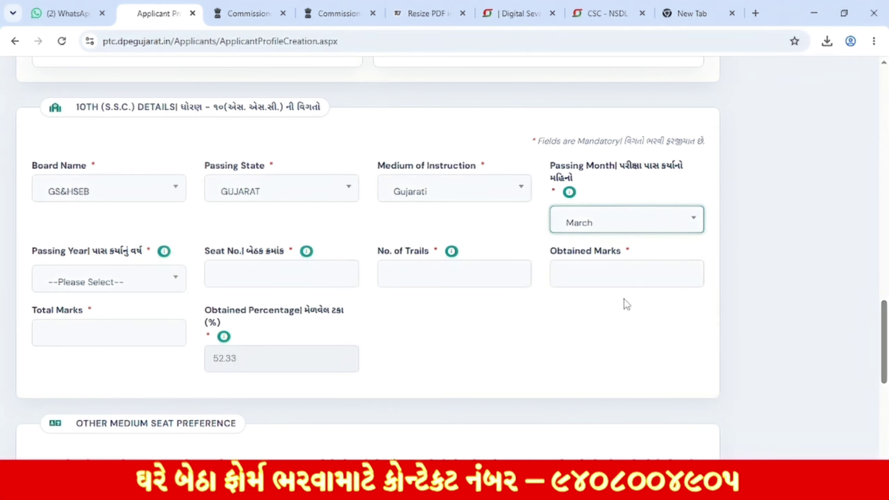
left_click(84, 284)
scroll(70, 403, "down", 1)
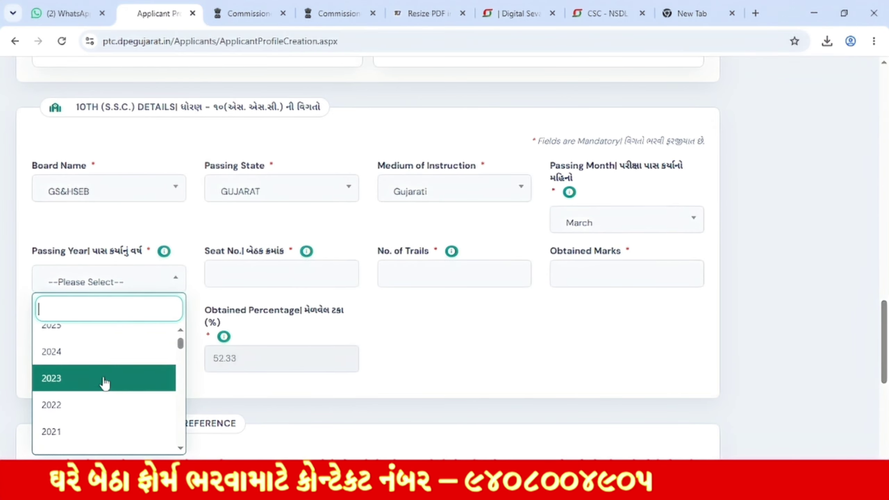
scroll(105, 385, "down", 2)
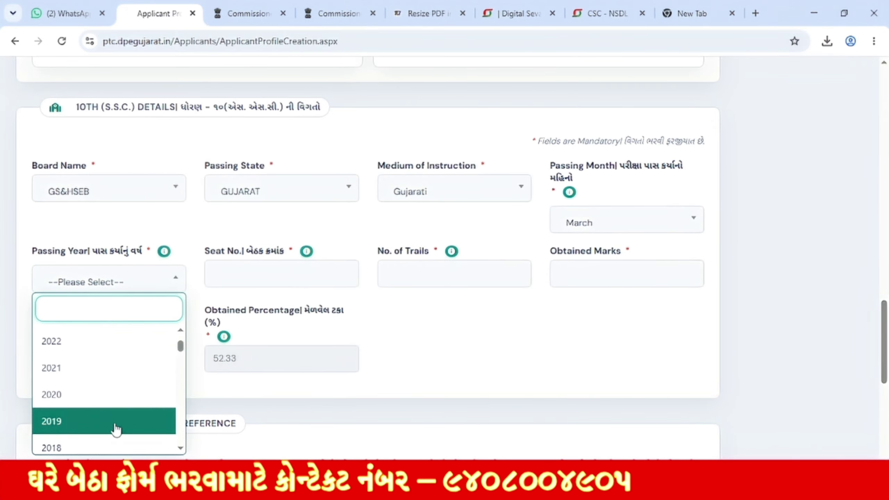
scroll(75, 431, "down", 2)
left_click(85, 441)
Step: Enter the seat number, one trial, and 450 of 600 marks, giving 75.00%
left_click(246, 276)
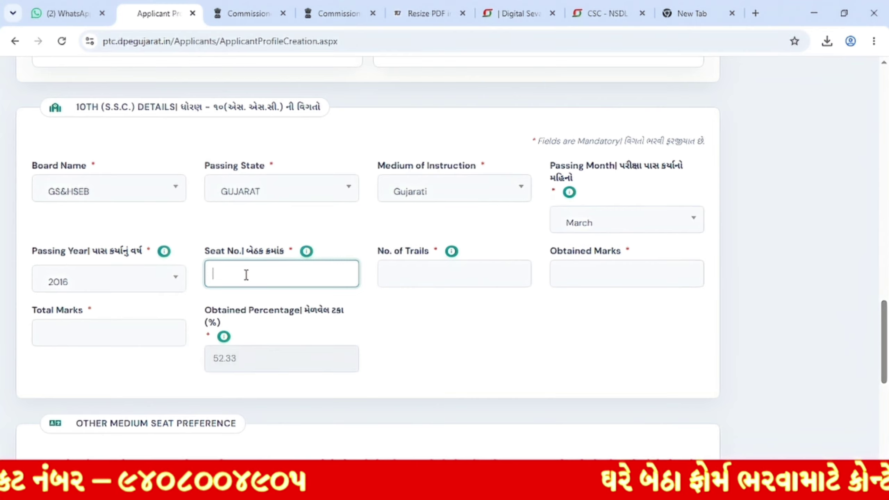
type("A123556")
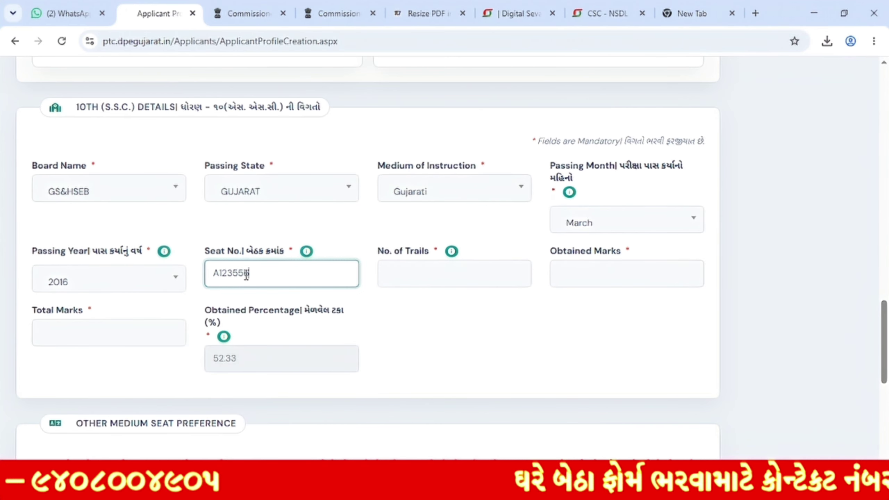
left_click(444, 273)
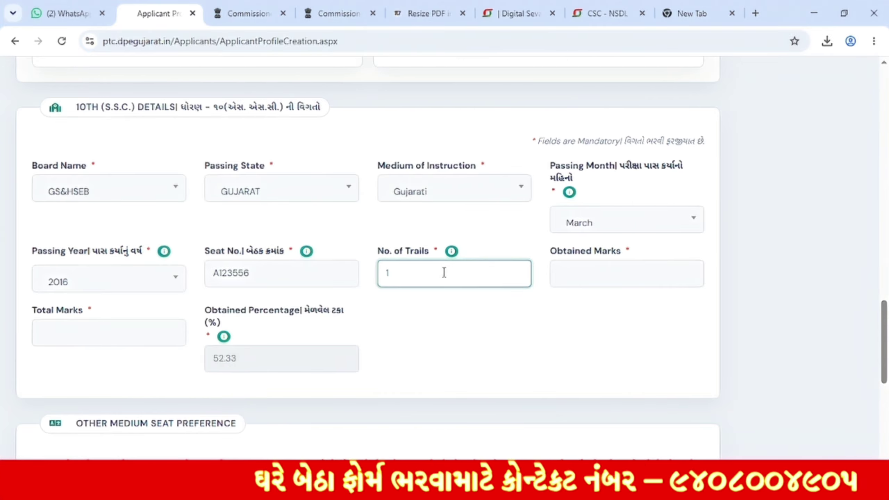
left_click(595, 274)
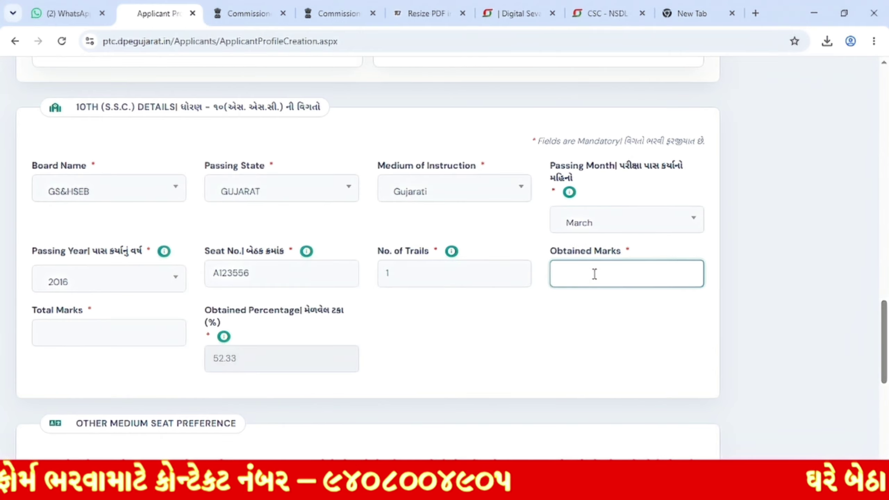
type("450")
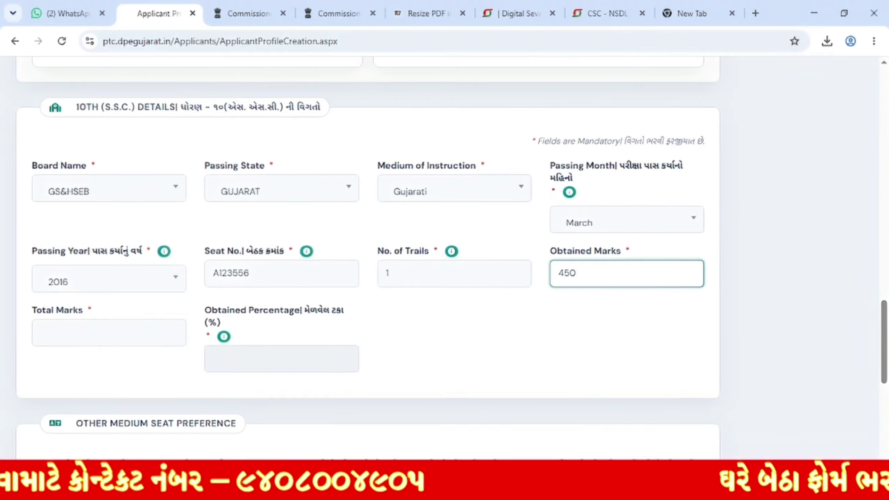
left_click(135, 335)
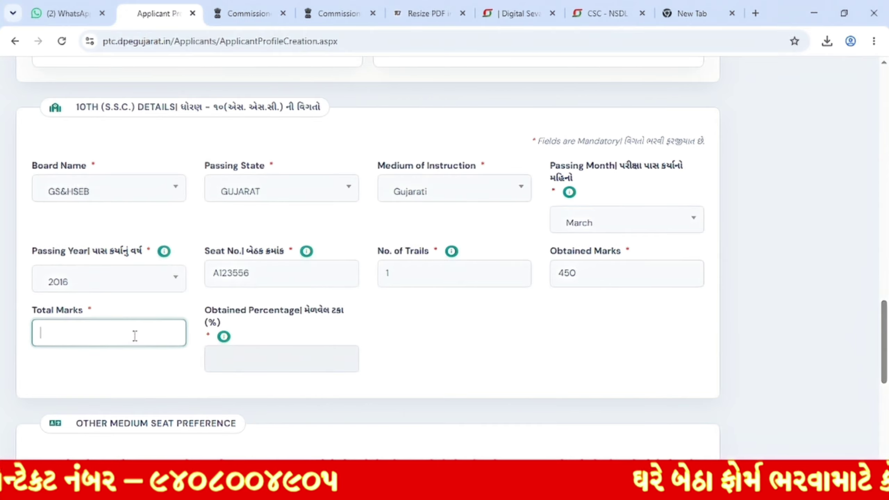
type("600")
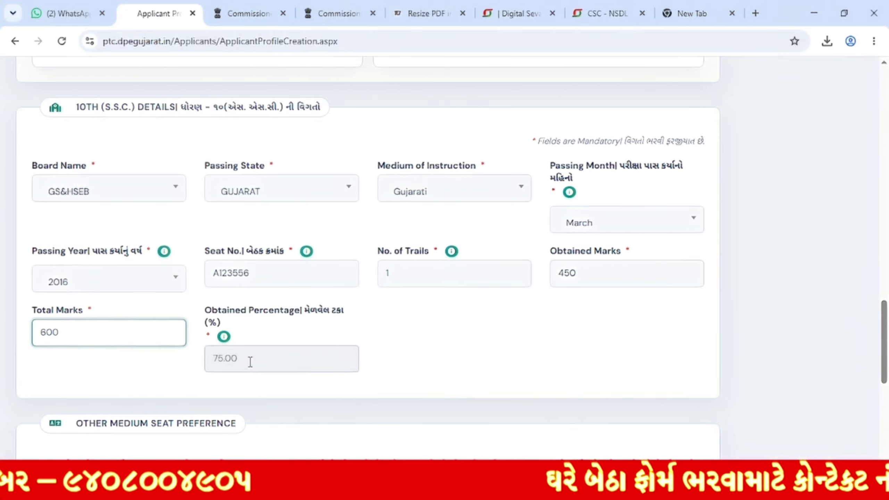
left_click(250, 362)
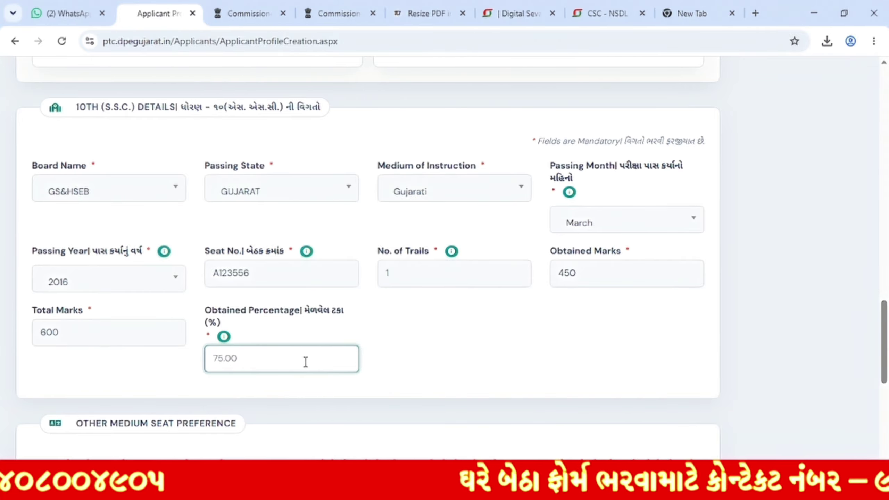
Step: Answer No to the other-medium seat preference, after briefly trying Yes with English
scroll(459, 320, "down", 9)
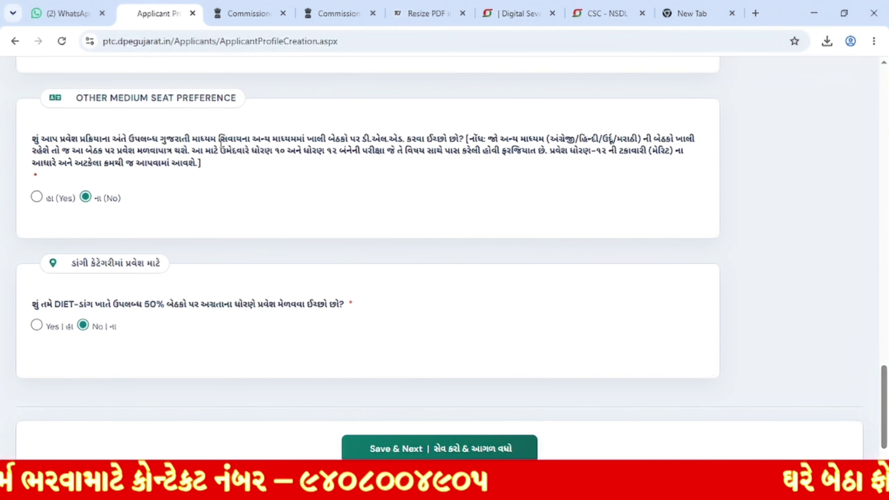
left_click(36, 197)
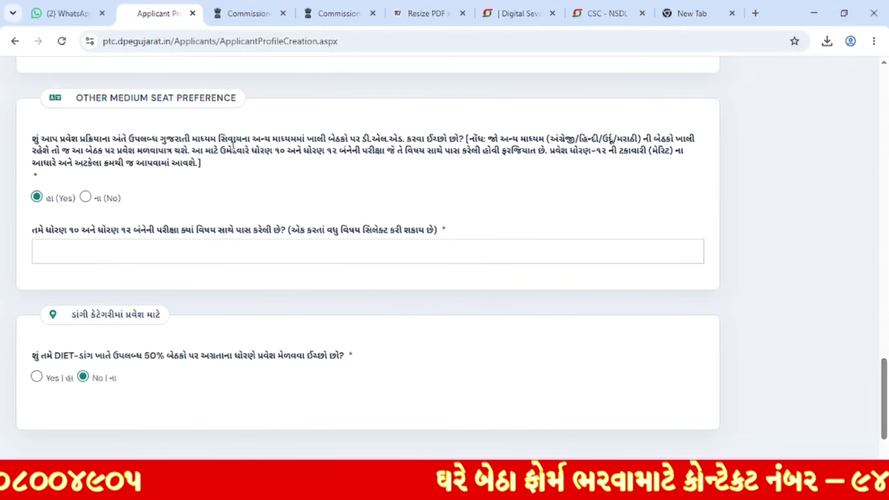
left_click(113, 248)
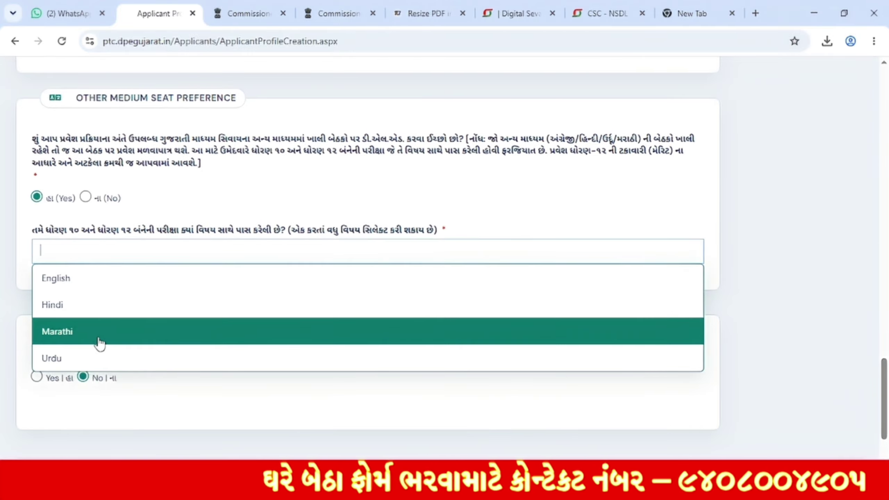
left_click(101, 285)
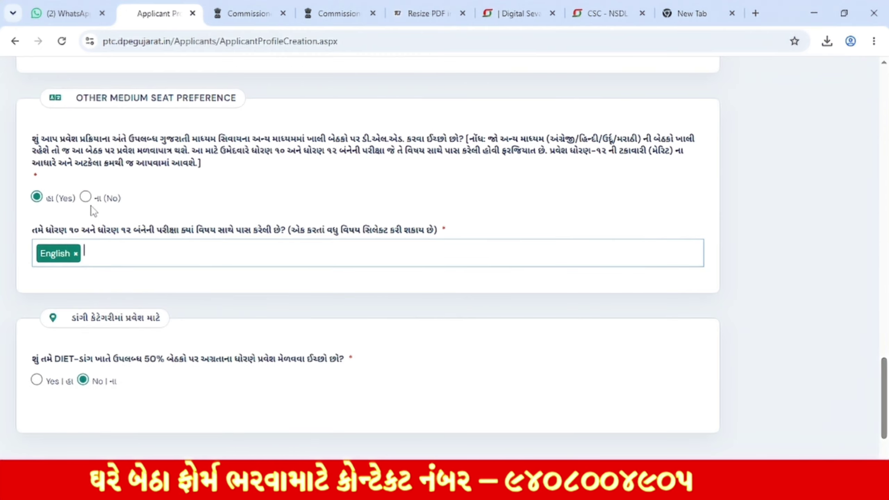
left_click(85, 198)
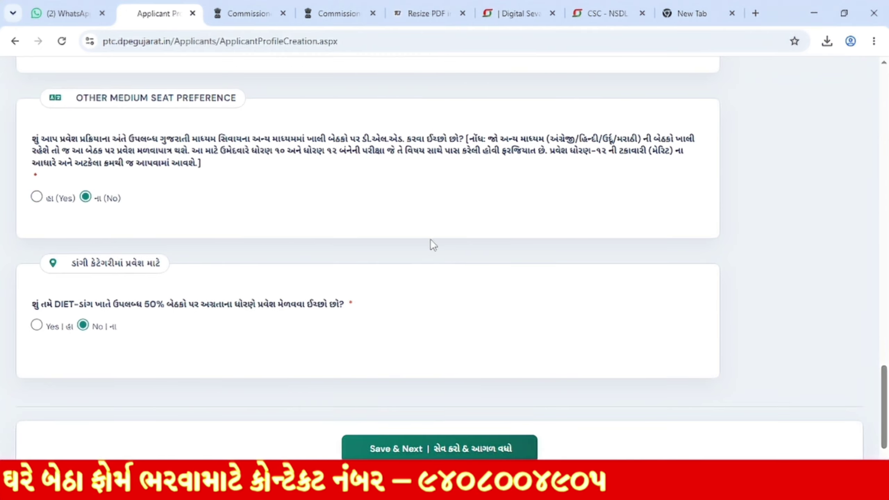
Step: Answer Yes to DIET-Dang seats and confirm being a native of Dang district
left_click_drag(72, 265, 158, 264)
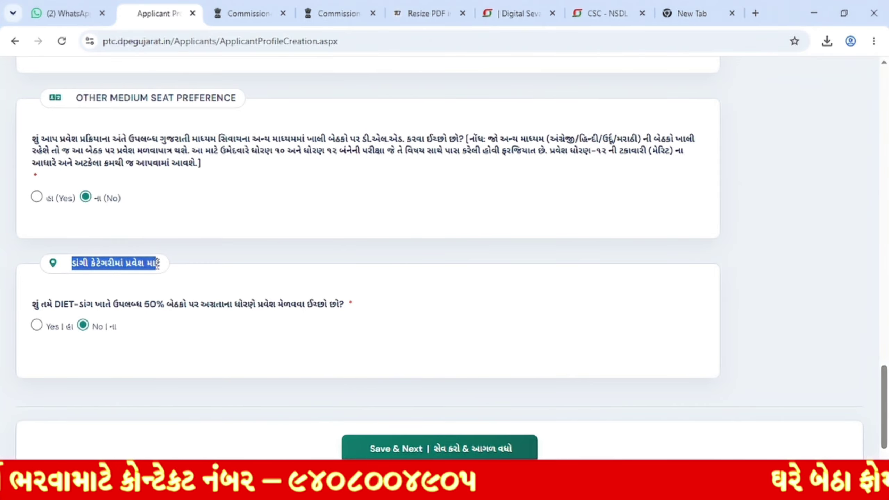
left_click(141, 302)
triple_click(142, 302)
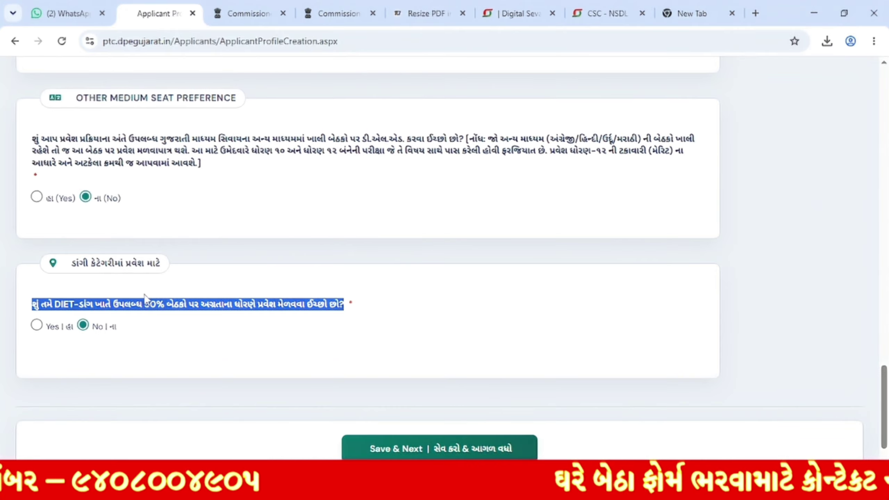
left_click(148, 301)
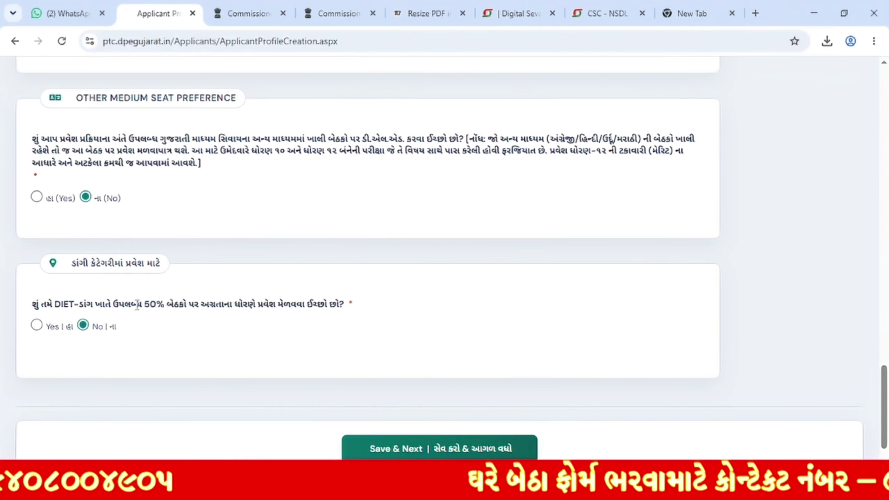
left_click_drag(140, 304, 196, 308)
left_click(181, 309)
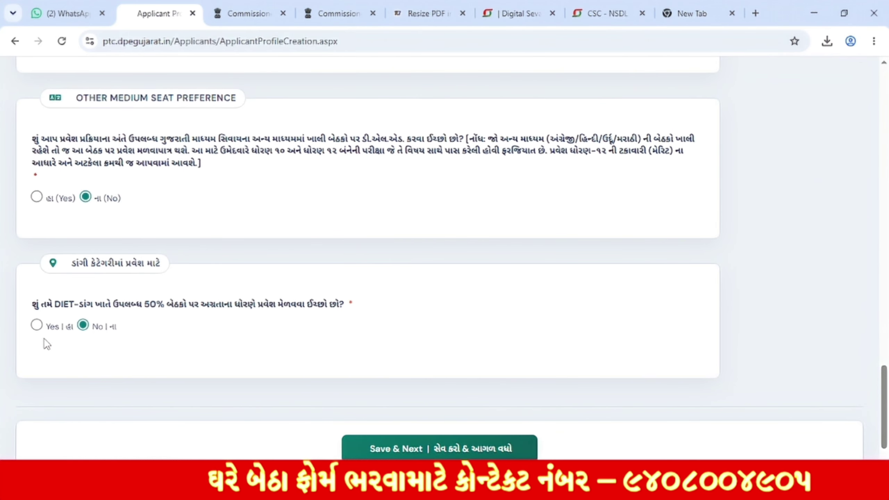
left_click(37, 326)
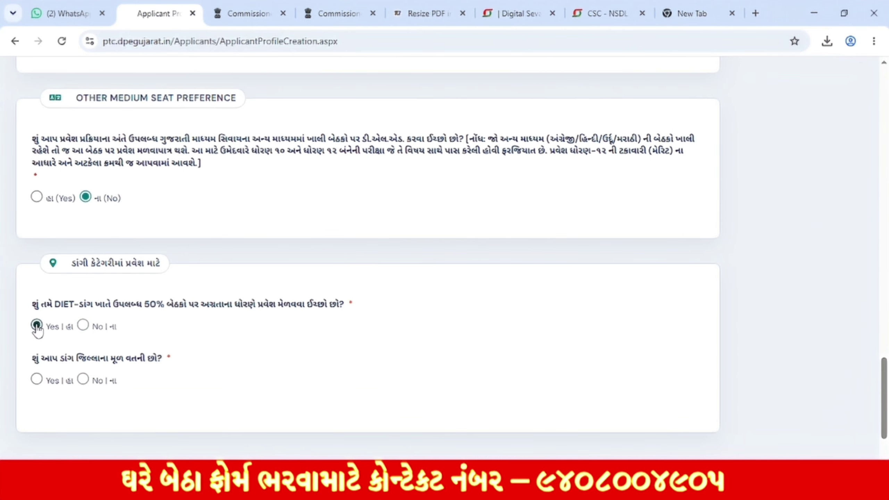
left_click(37, 379)
Step: Change the DIET-Dang seats answer back to No
scroll(167, 364, "down", 4)
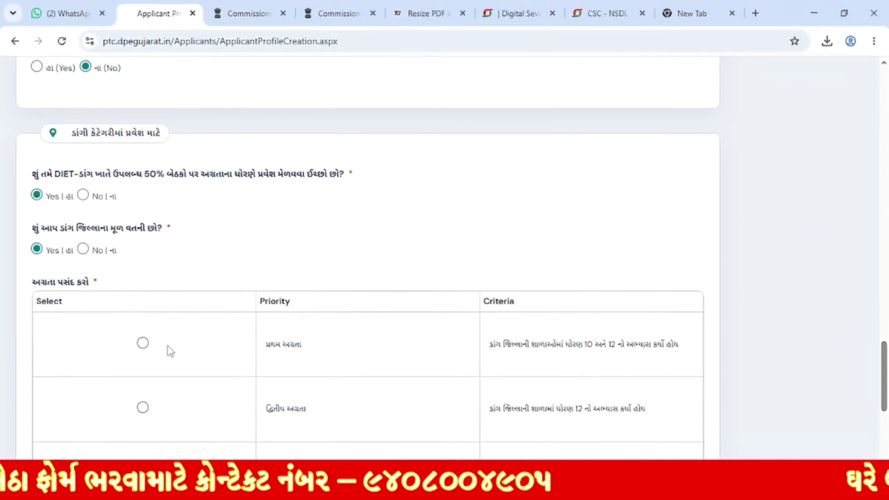
scroll(374, 321, "down", 8)
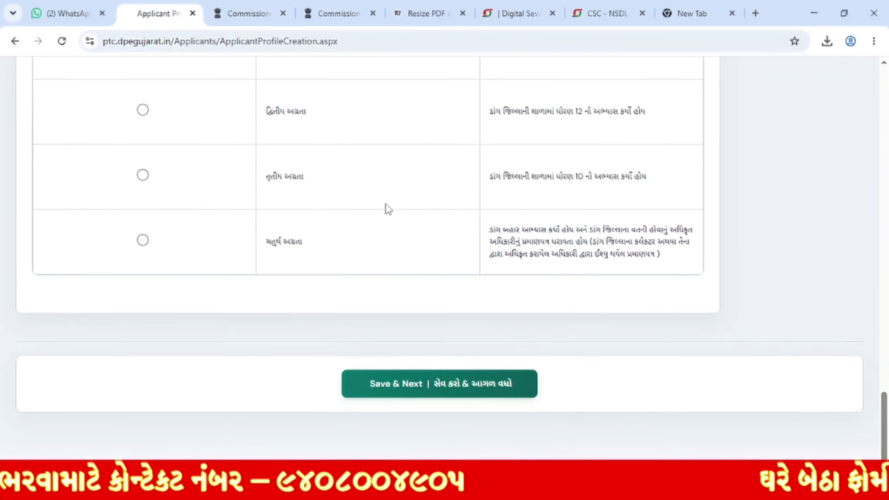
scroll(387, 208, "up", 2)
scroll(417, 241, "up", 2)
scroll(413, 235, "up", 1)
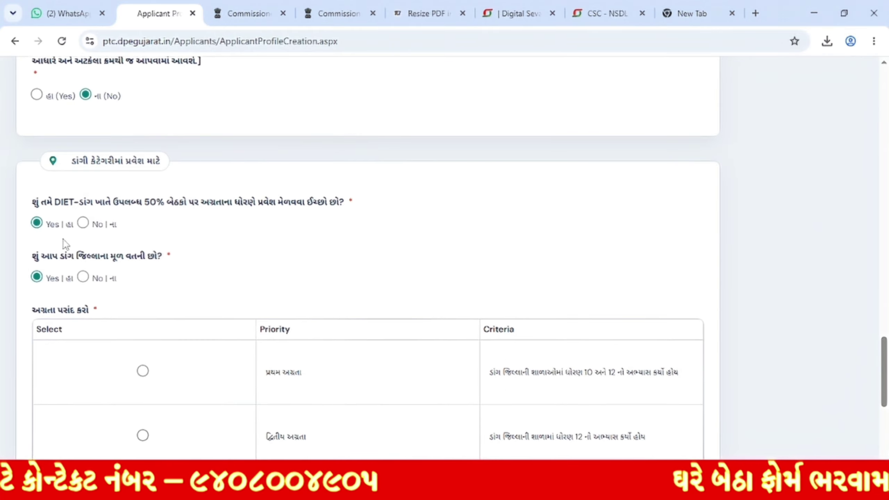
left_click(83, 221)
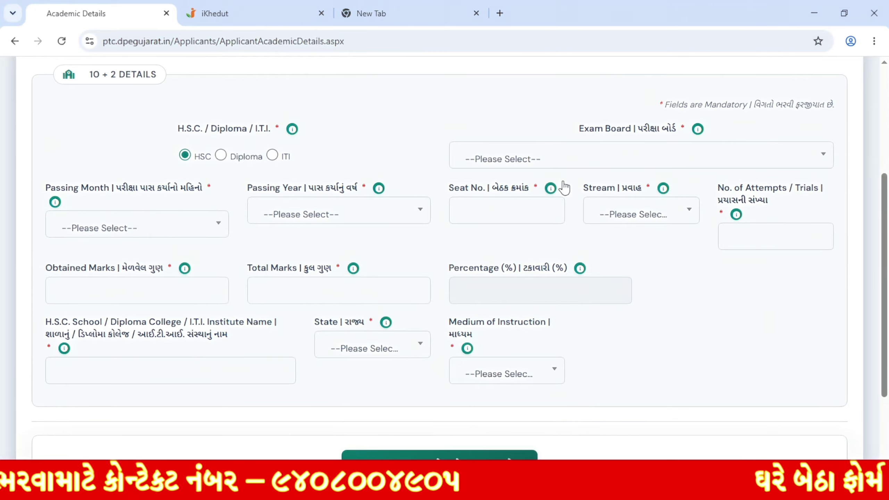
Step: Select GSEB as the 10+2 exam board instead of Other
double_click(182, 129)
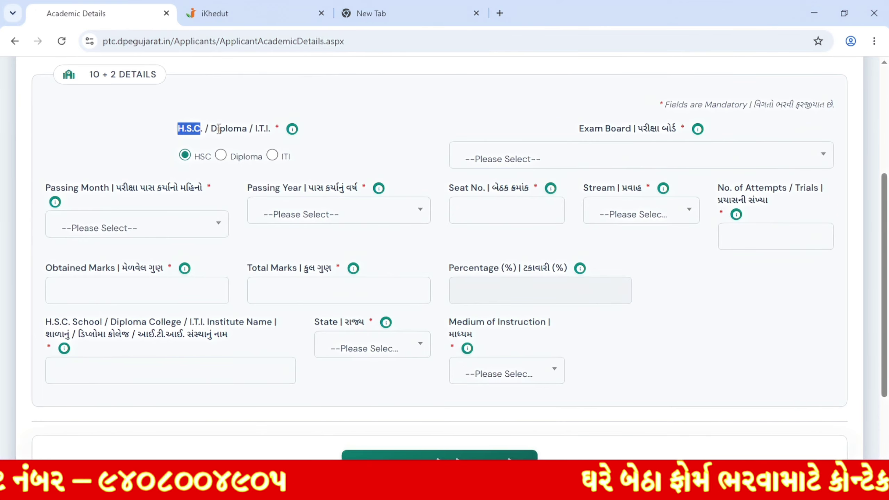
left_click(236, 130)
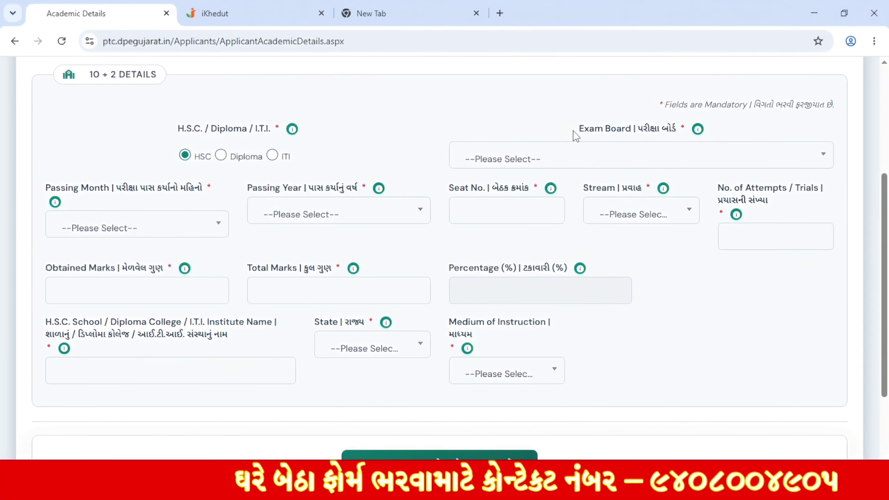
left_click_drag(573, 133, 672, 139)
left_click(669, 162)
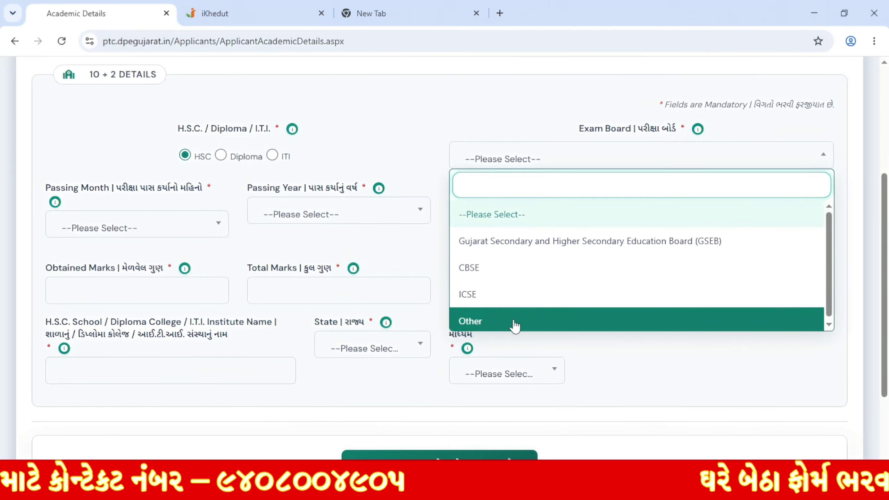
left_click(530, 329)
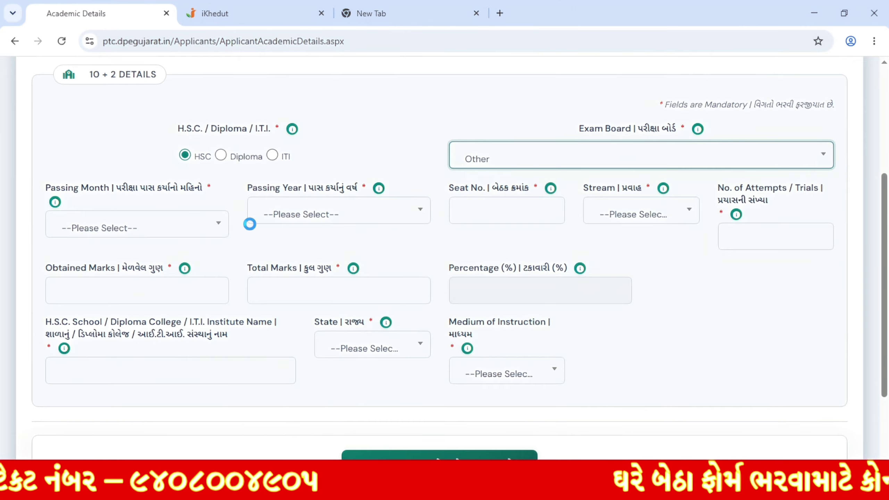
left_click(172, 218)
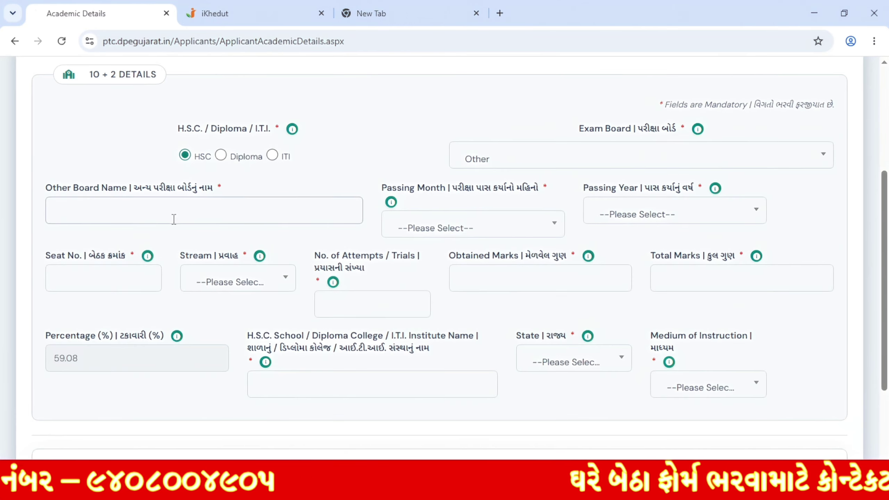
left_click(607, 165)
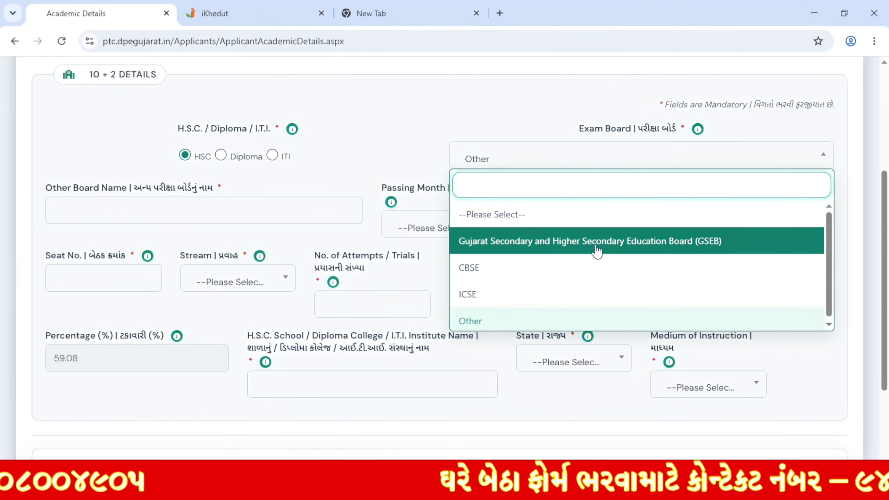
left_click(566, 242)
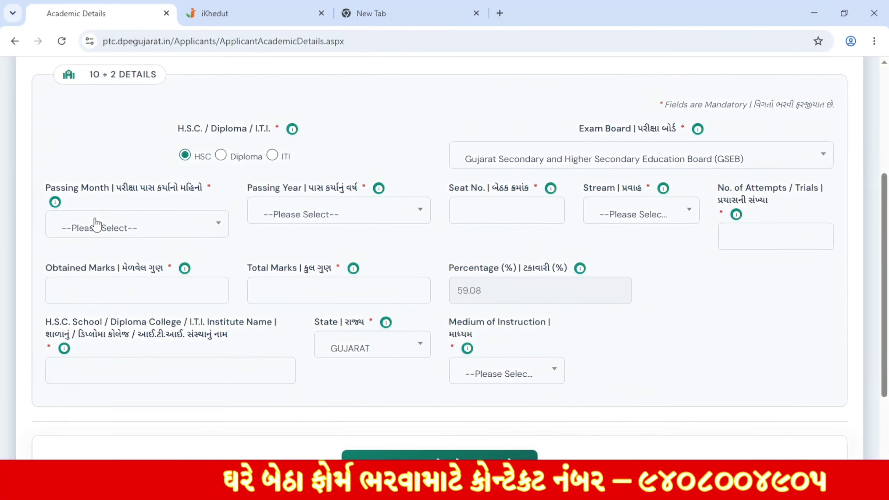
left_click(97, 224)
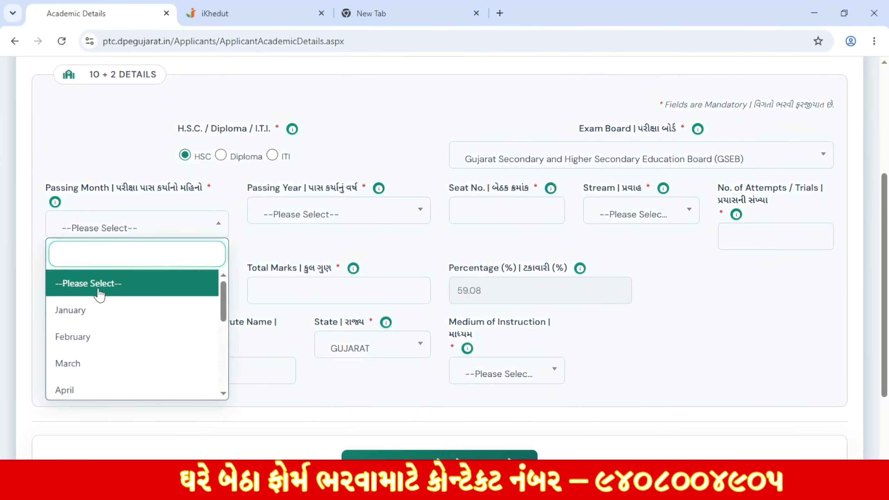
Step: Set the 10+2 passing month to March and passing year to 2023
scroll(113, 314, "down", 2)
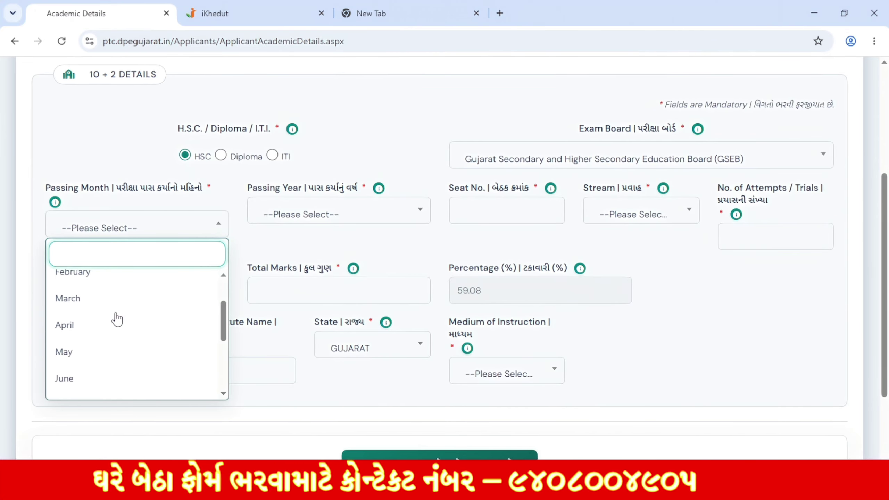
left_click(105, 300)
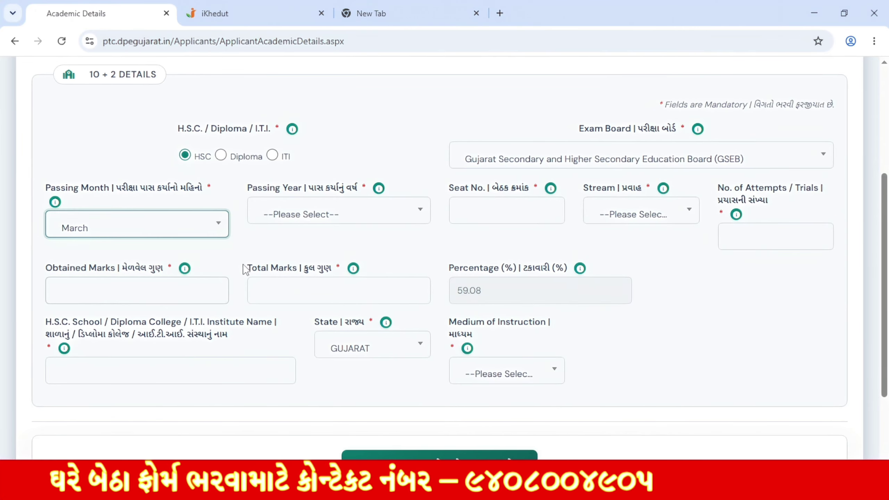
left_click(340, 215)
scroll(327, 333, "down", 1)
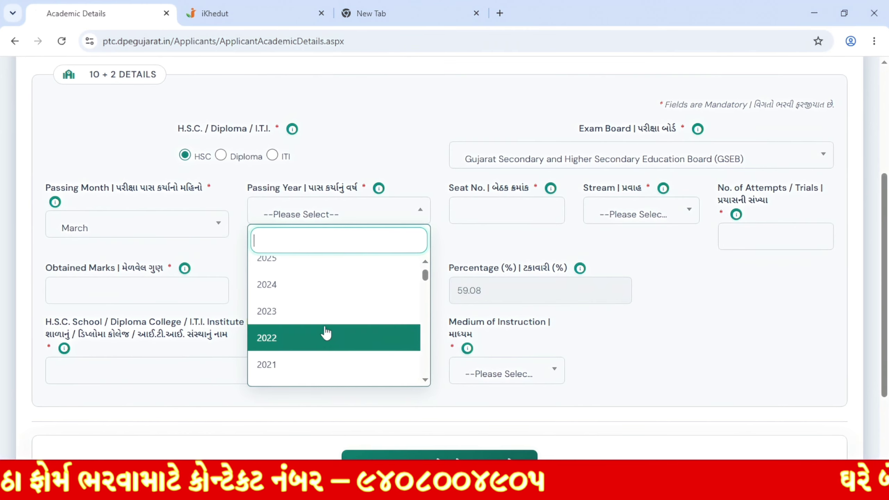
left_click(308, 317)
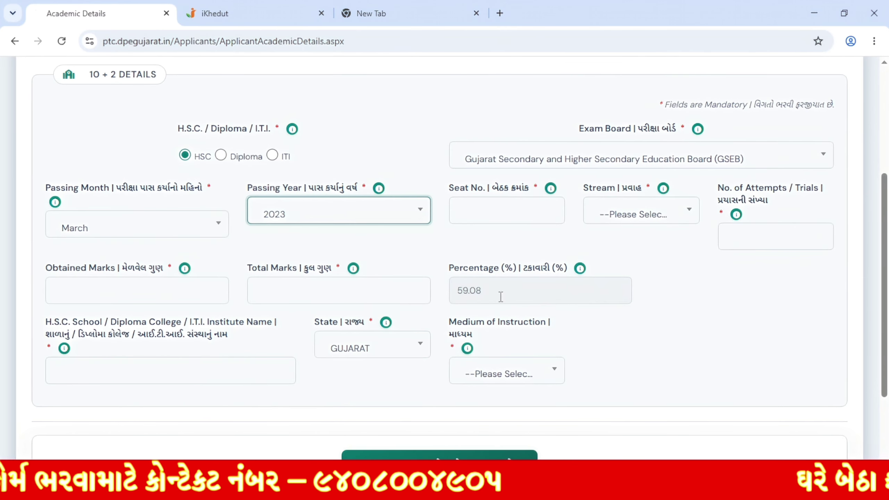
Step: Enter the seat number, choose the science stream વિજ્ઞાન પ્રવાહ, and give 1 attempt
left_click(500, 208)
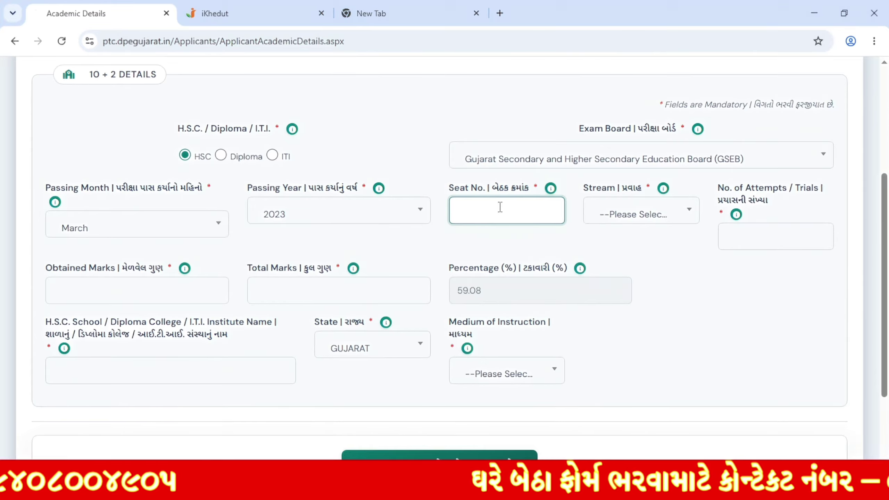
type("G112233")
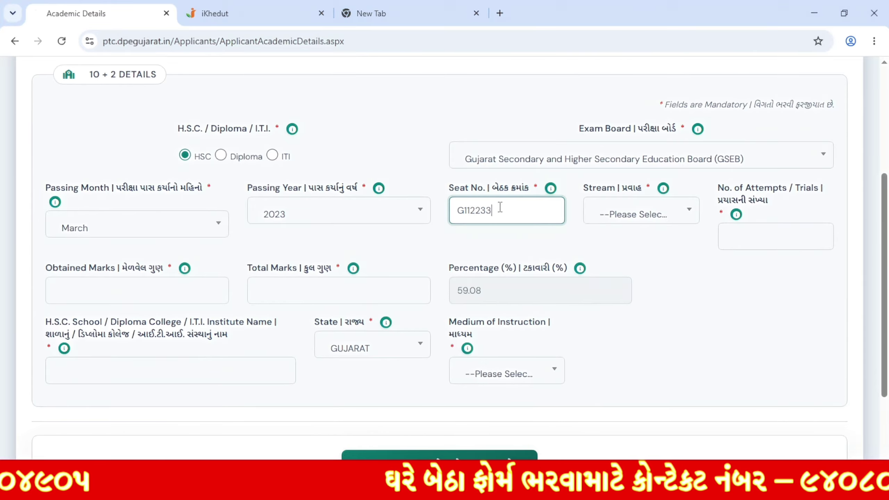
key("Tab")
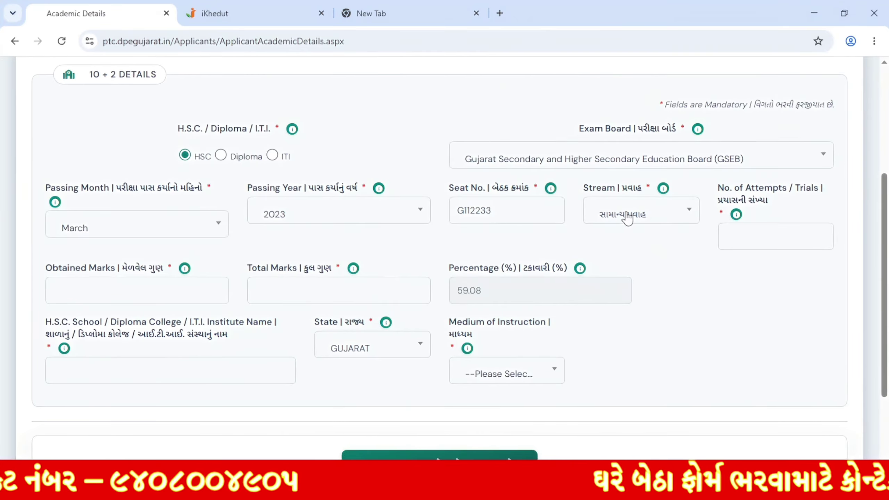
left_click(624, 218)
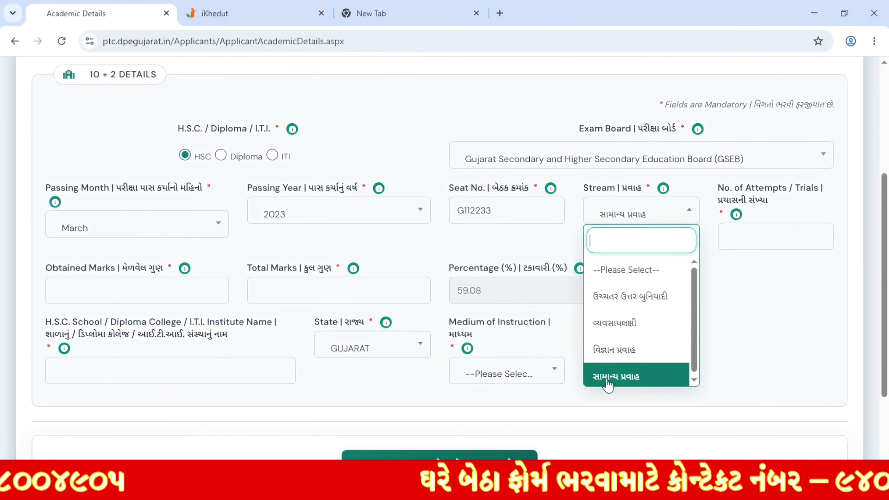
left_click(636, 356)
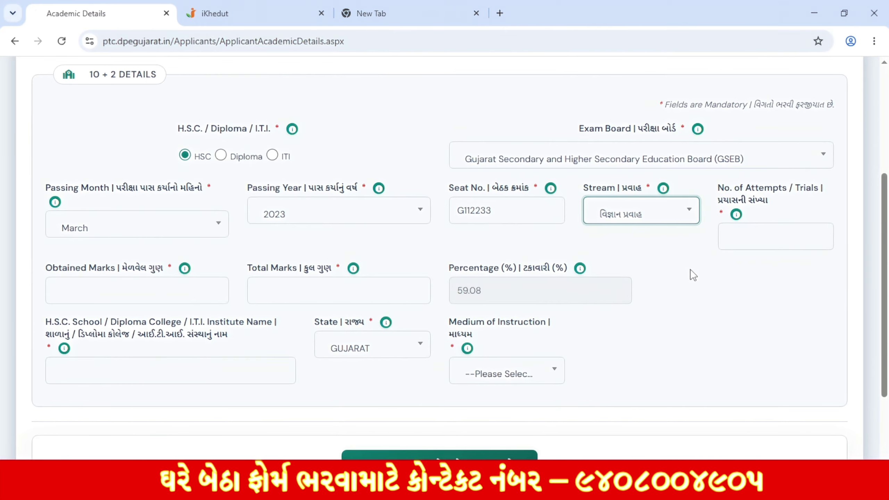
left_click(756, 233)
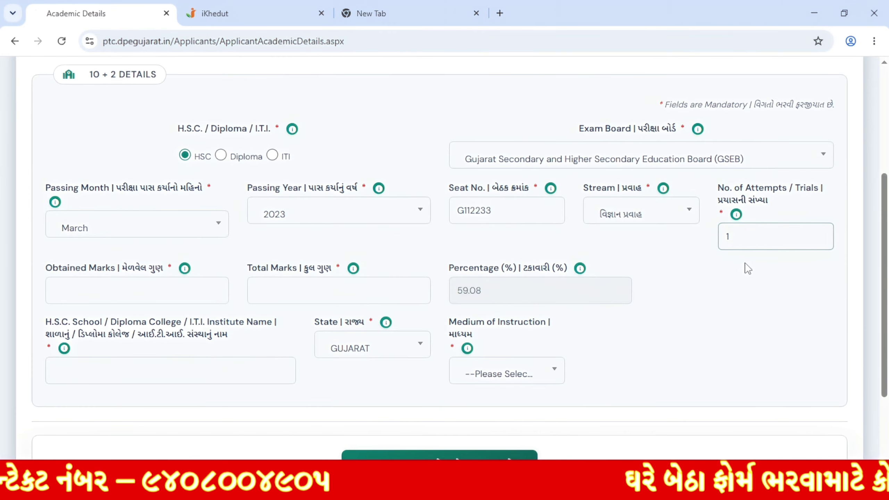
left_click(128, 299)
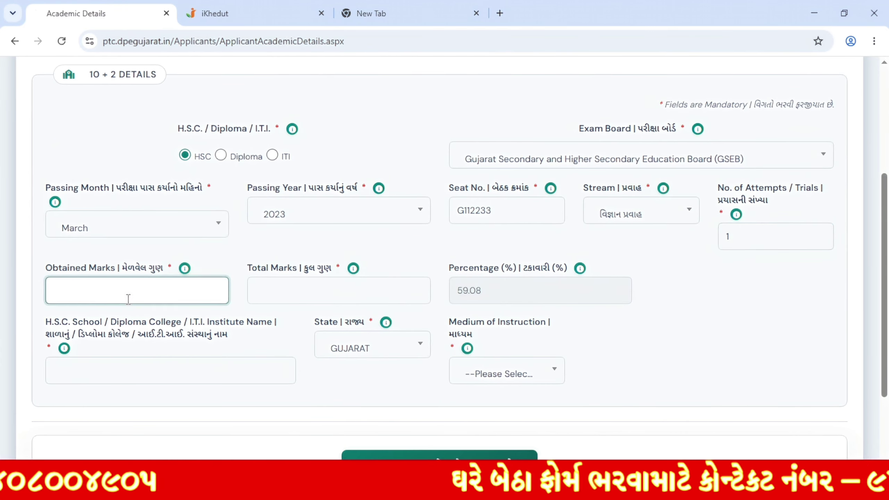
Step: Enter 546 obtained and 650 total marks, giving an 84.00 percentage
type("546")
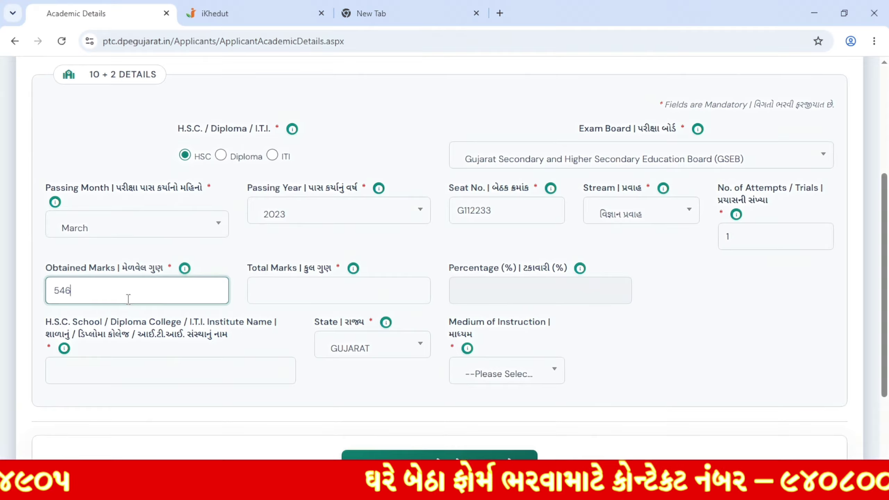
left_click(352, 288)
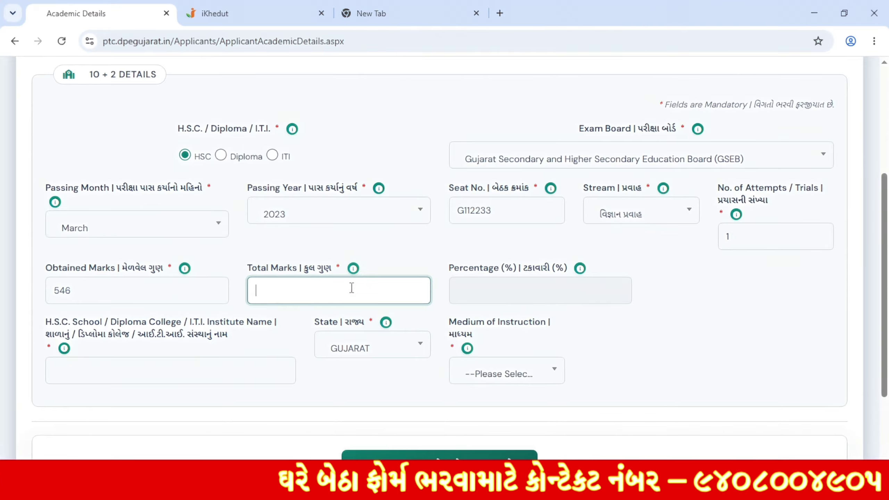
type("650")
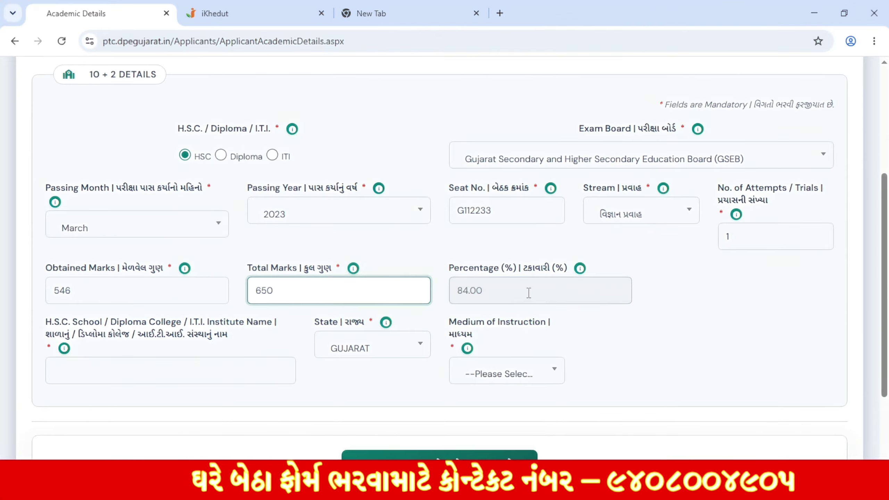
left_click(501, 290)
left_click_drag(458, 296, 489, 295)
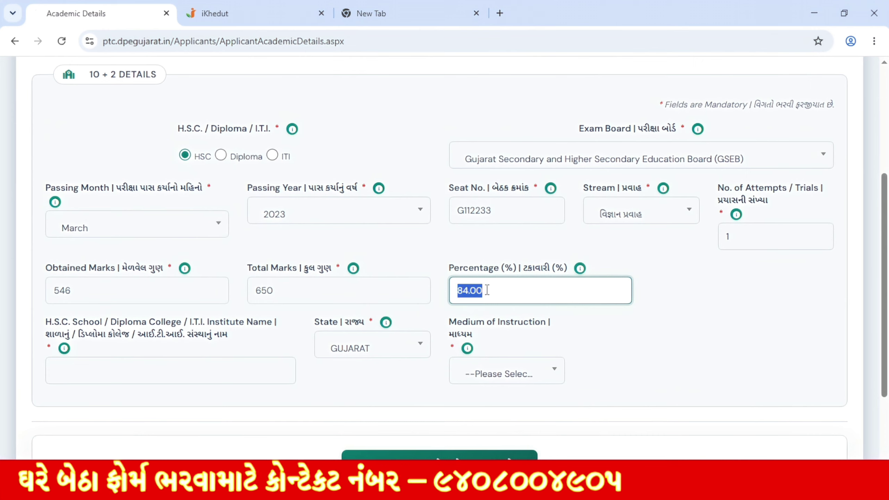
Step: Set the 10+2 medium of instruction to Gujarati
left_click(73, 367)
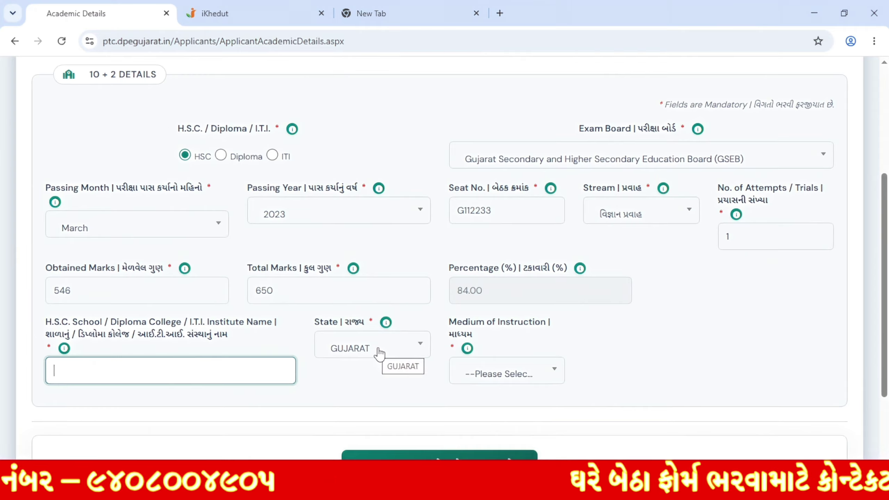
left_click(504, 372)
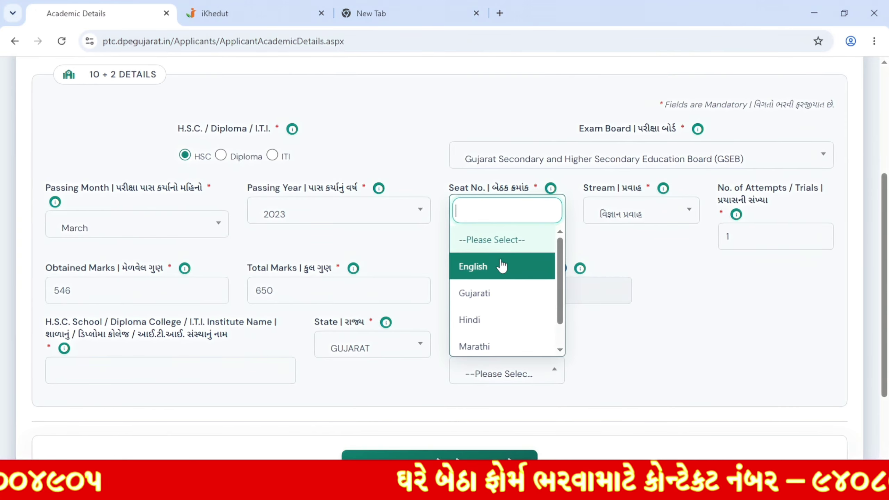
left_click(507, 297)
scroll(641, 336, "up", 3)
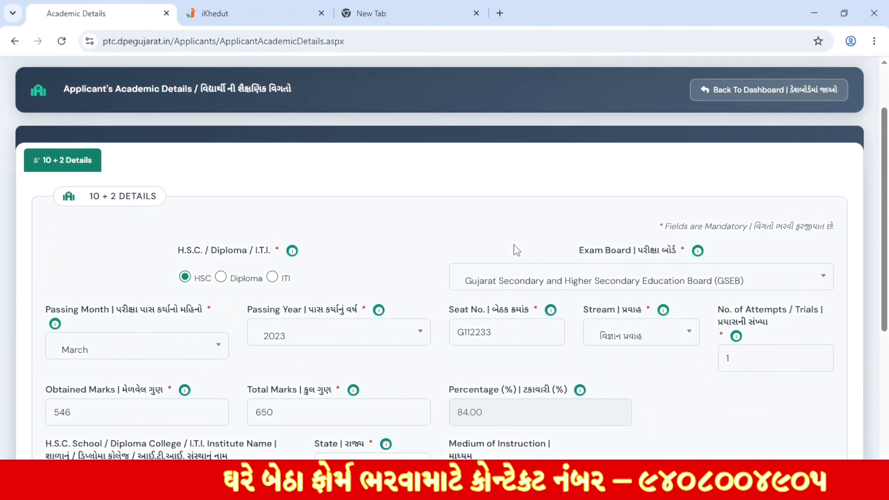
scroll(455, 227, "down", 3)
Step: Select I.T.I. as the qualification type and read its eligibility notice, including the 100 marks figure
left_click(272, 156)
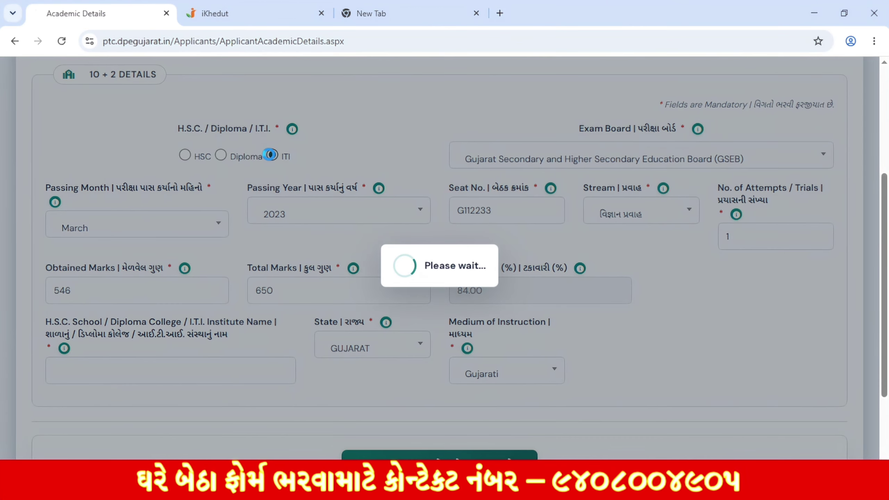
scroll(366, 160, "down", 2)
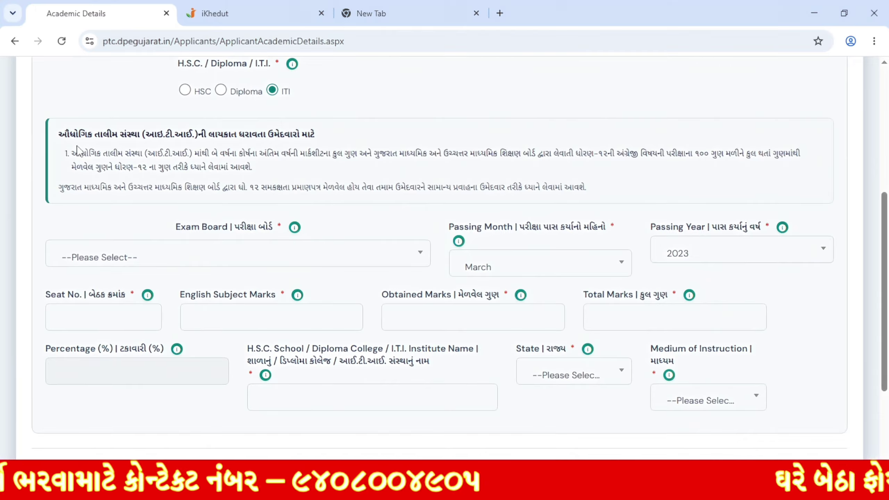
left_click_drag(74, 154, 614, 220)
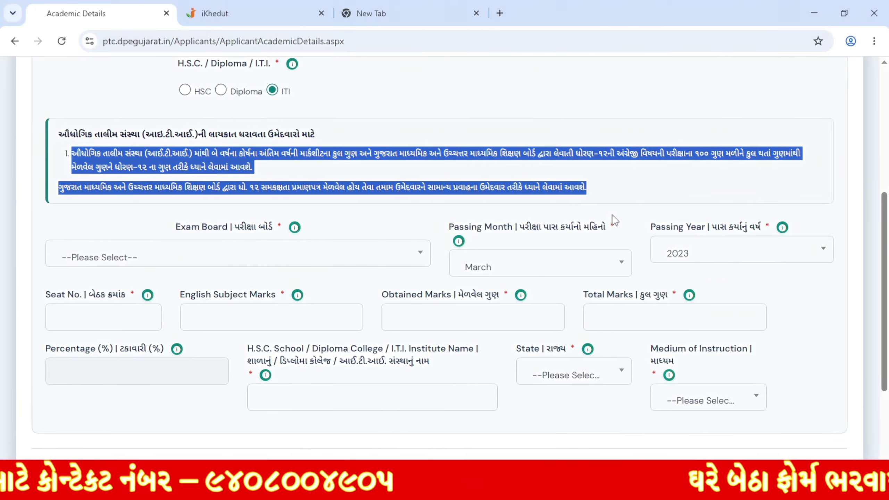
left_click(381, 175)
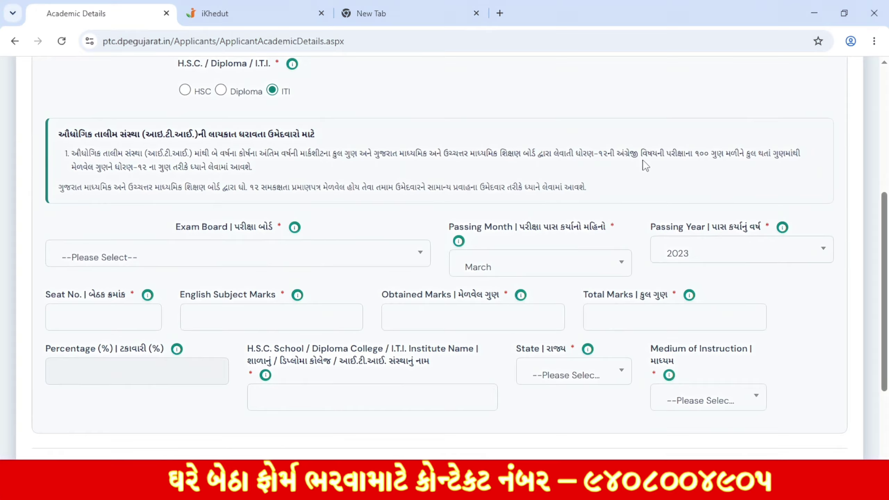
left_click_drag(695, 155, 708, 157)
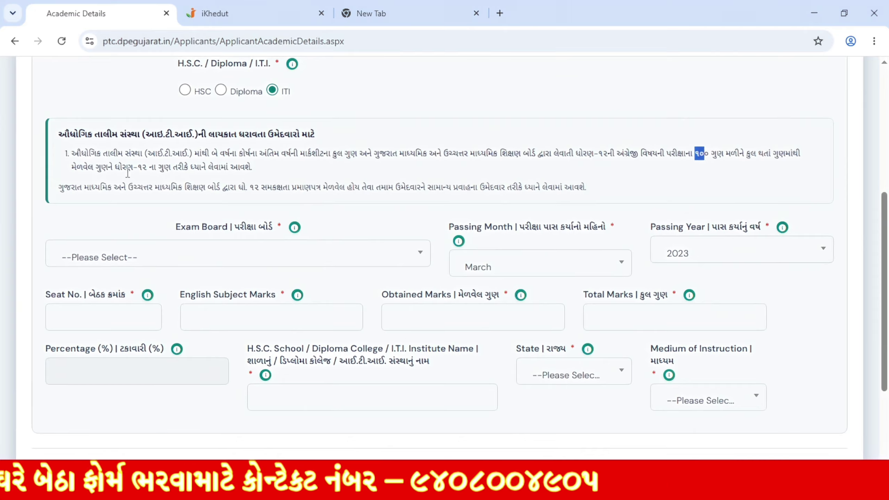
left_click_drag(126, 168, 208, 186)
left_click(247, 170)
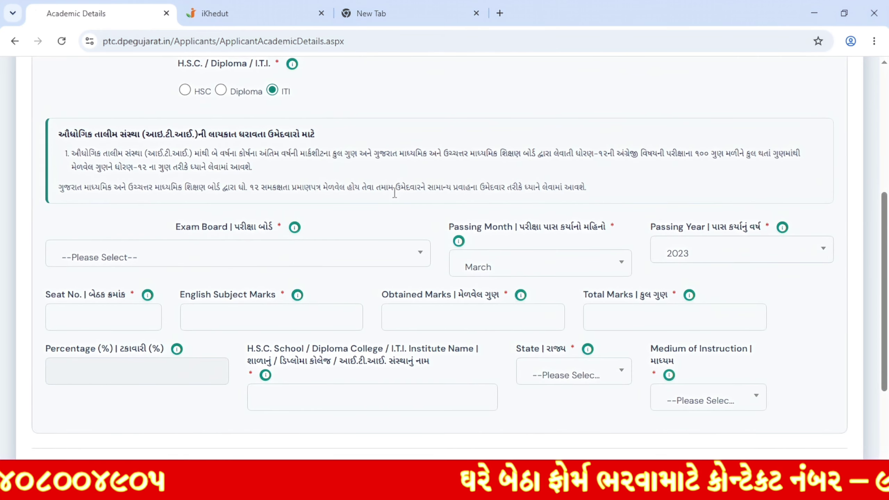
left_click_drag(422, 194, 591, 199)
left_click(598, 198)
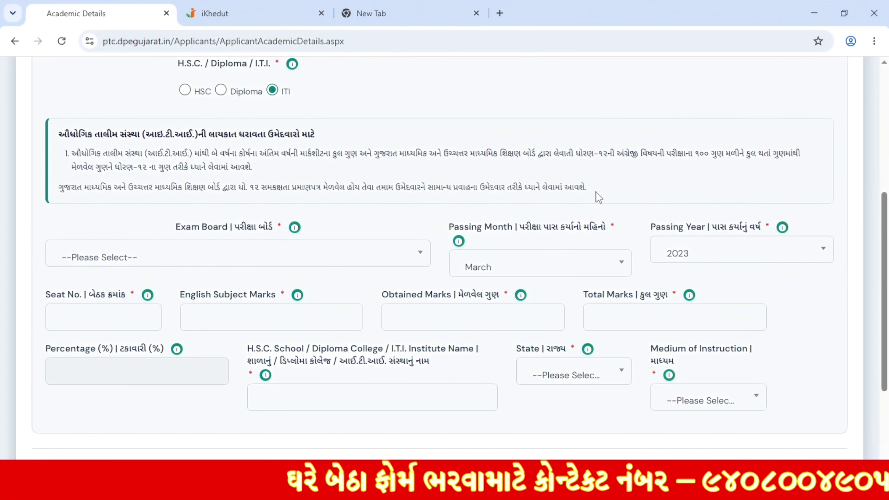
scroll(406, 190, "down", 2)
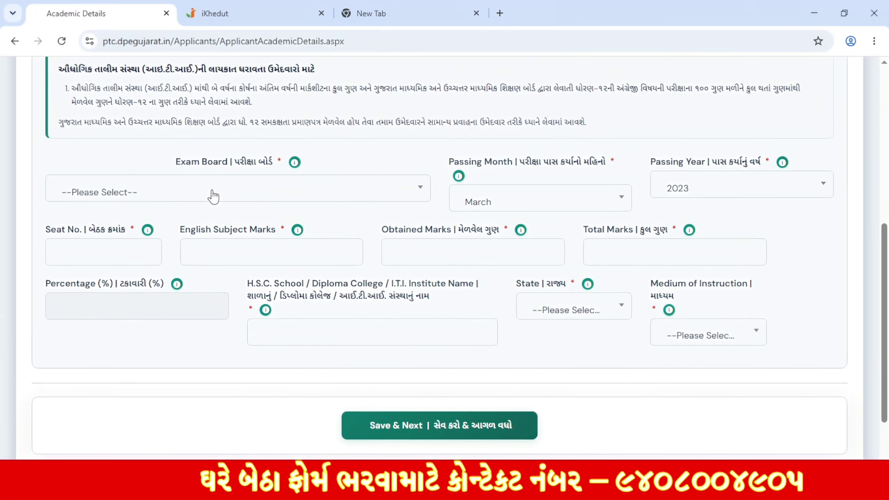
Step: Set the ITI exam board to NCVT, passing month March and year 2024
left_click(212, 193)
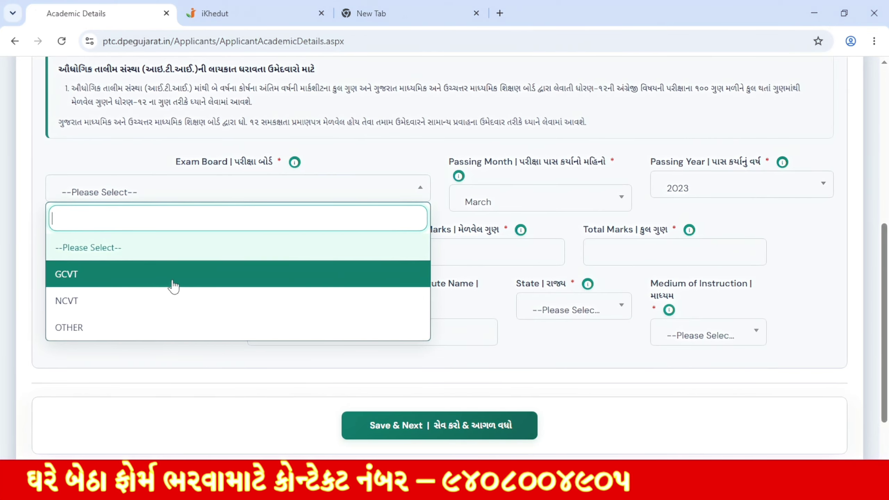
left_click(89, 327)
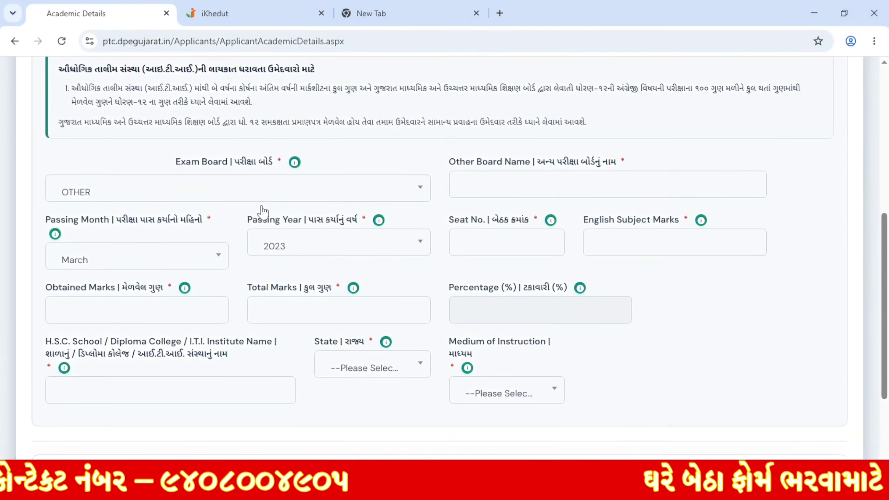
left_click(483, 185)
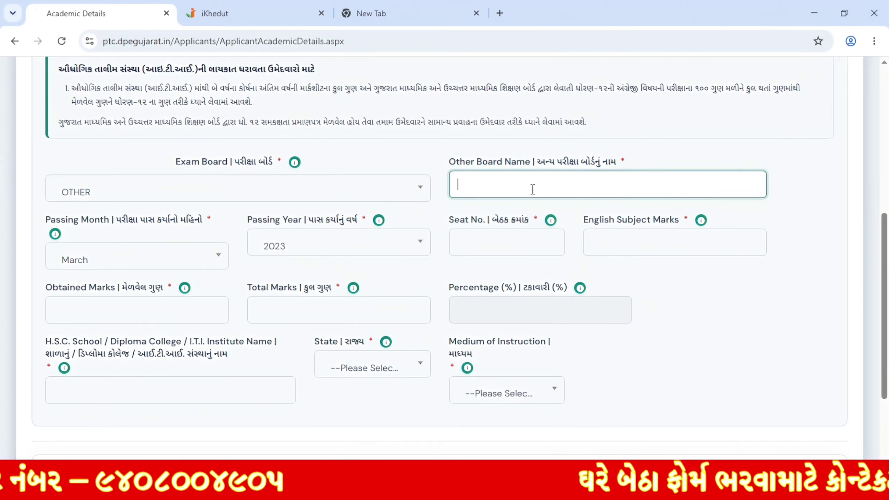
left_click(260, 192)
left_click(141, 300)
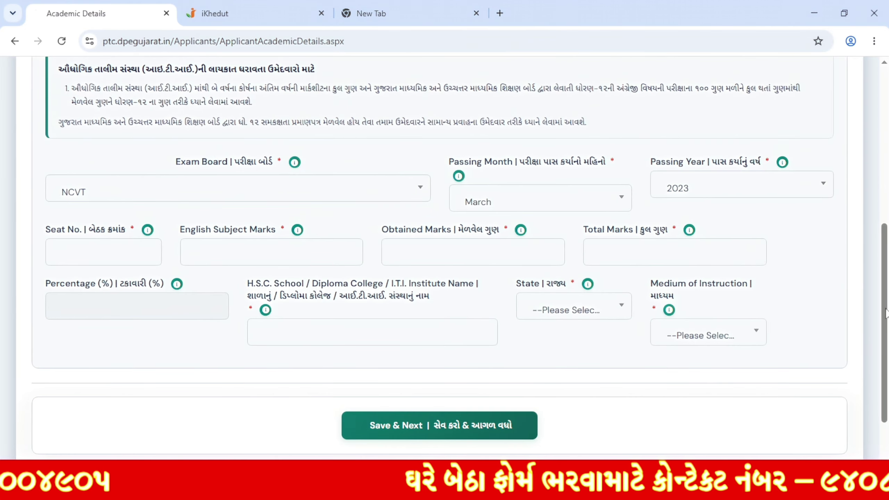
left_click(532, 203)
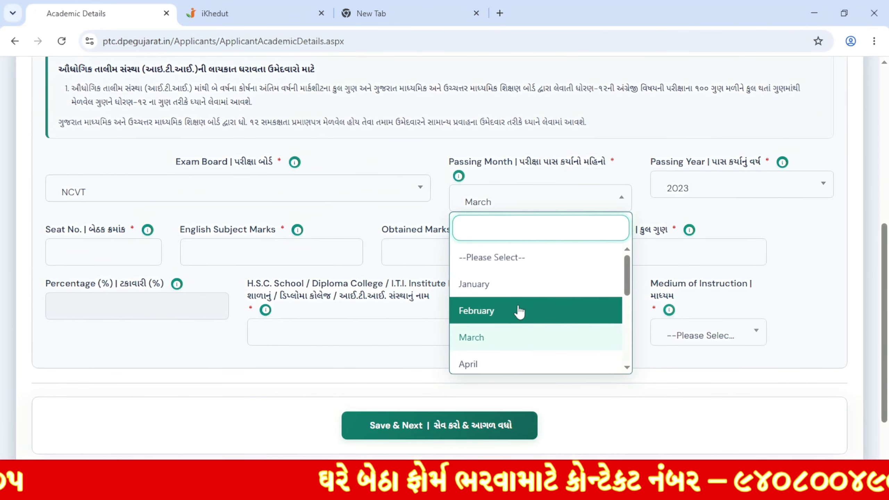
left_click(548, 347)
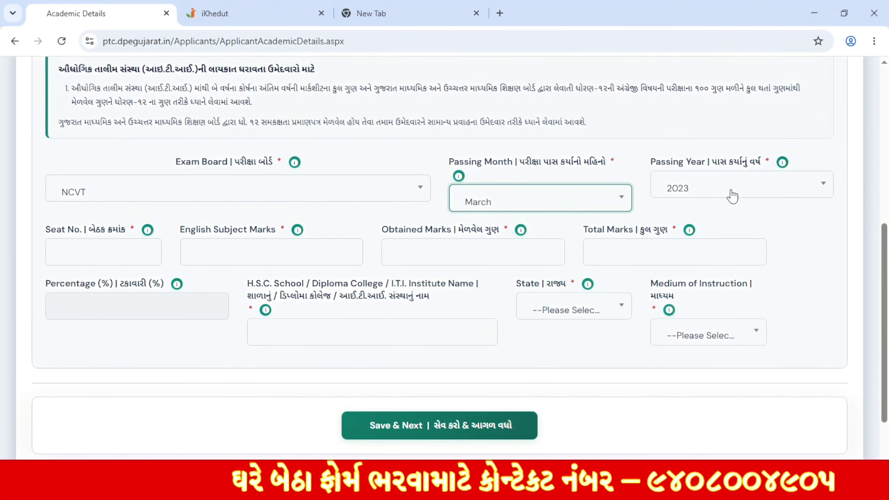
left_click(755, 188)
left_click(756, 324)
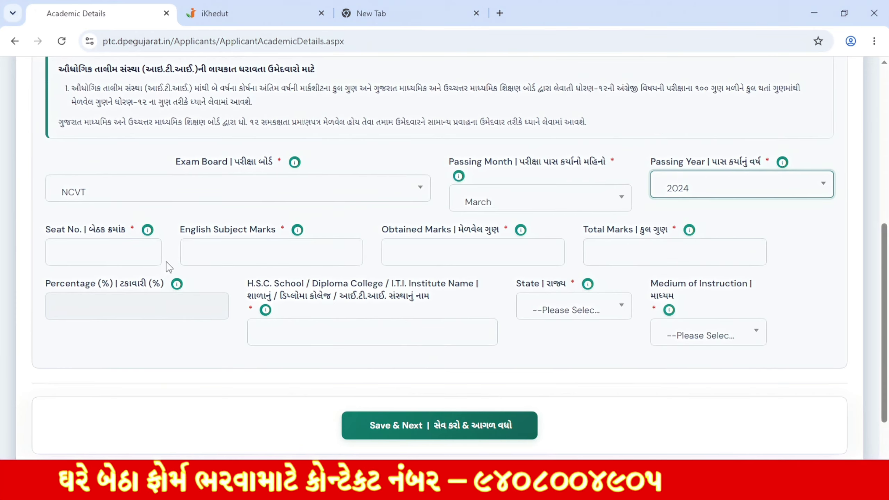
Step: Go through the seat number and marks fields, choose GUJARAT state and Gujarati medium, and continue
left_click(83, 251)
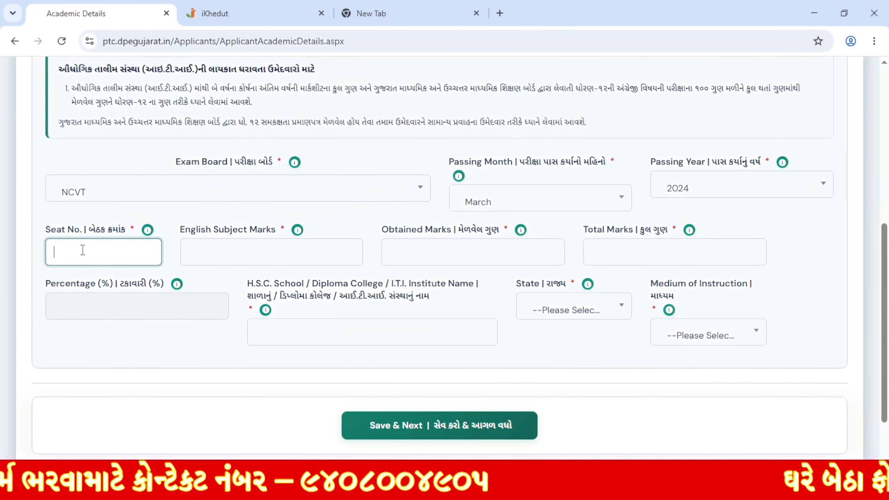
left_click(189, 253)
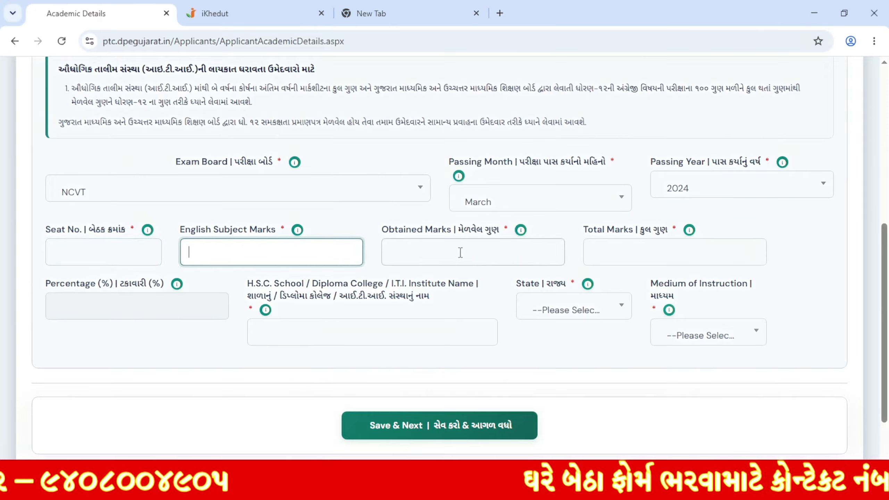
left_click(428, 247)
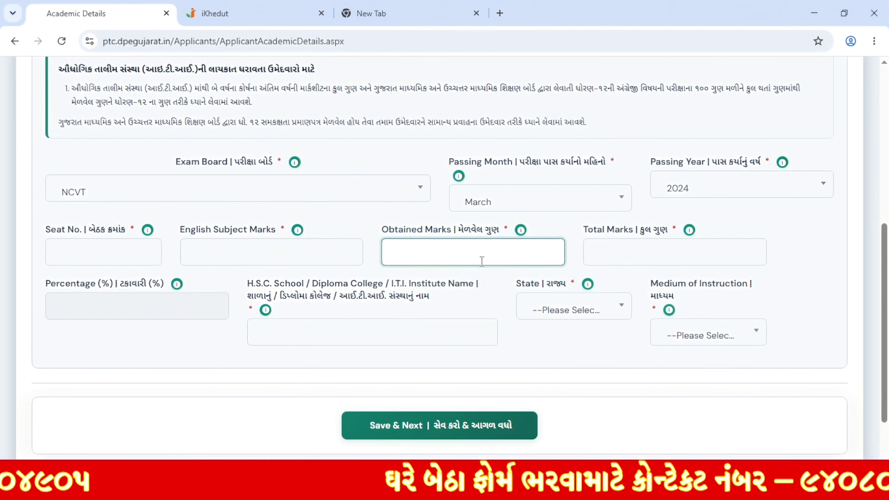
left_click(693, 252)
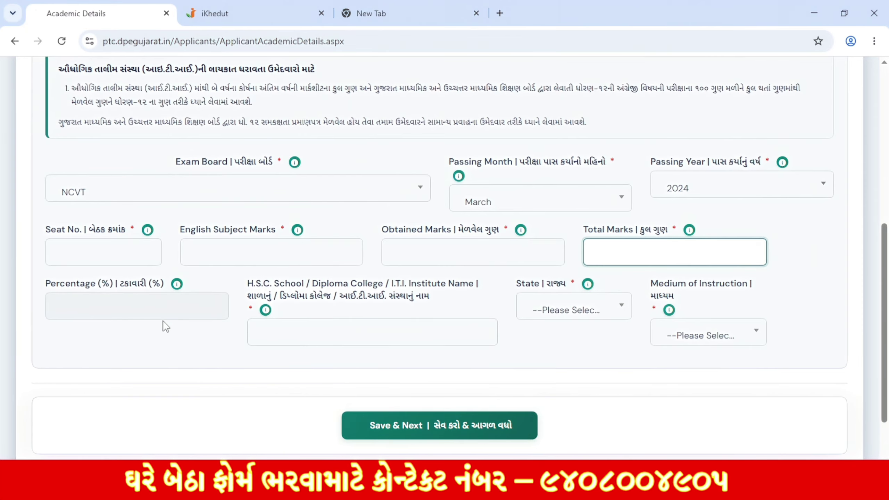
left_click(394, 261)
left_click(319, 332)
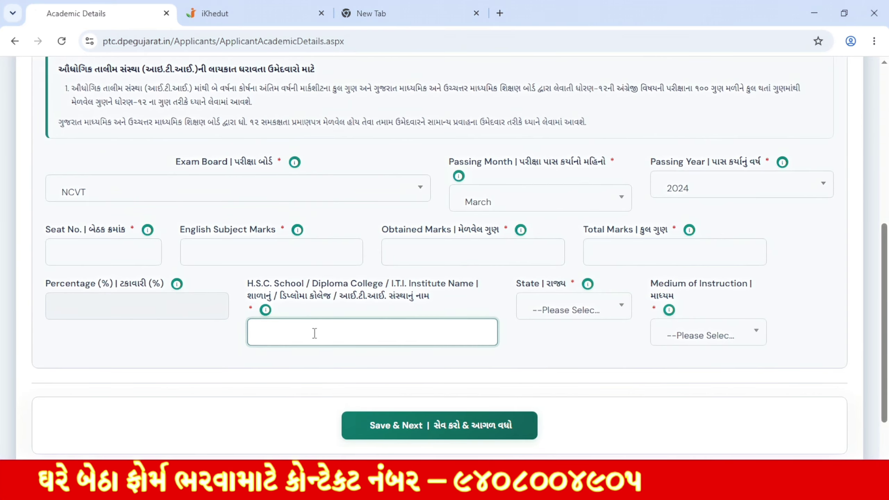
left_click(578, 320)
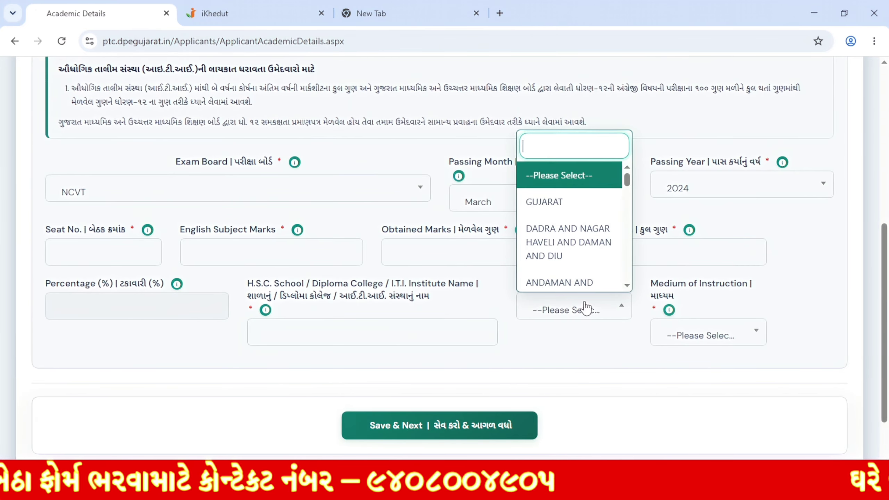
left_click(580, 200)
left_click(703, 331)
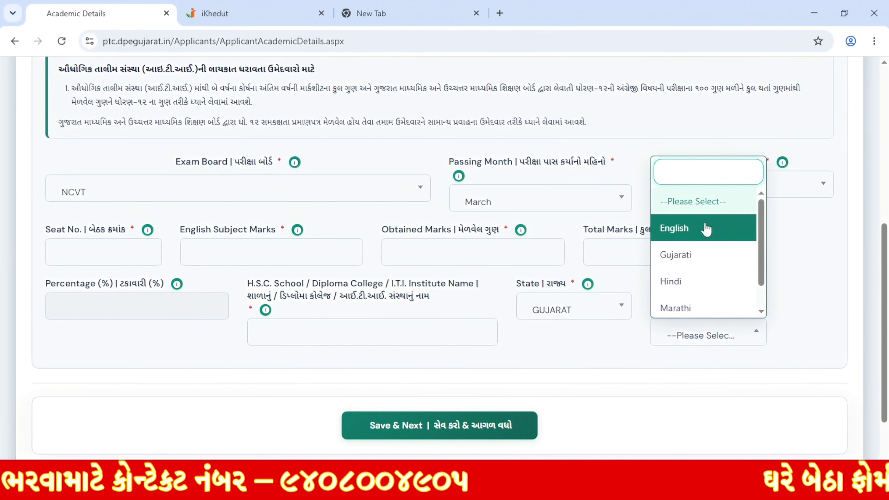
left_click(697, 259)
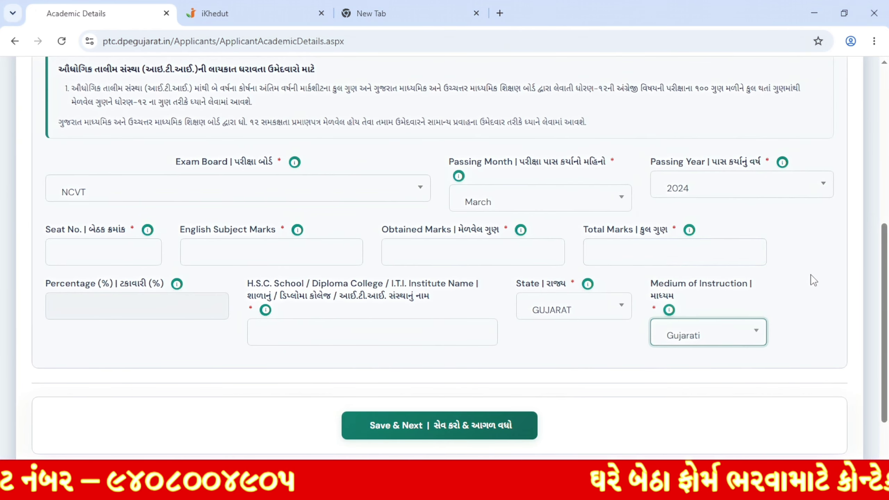
left_click(833, 274)
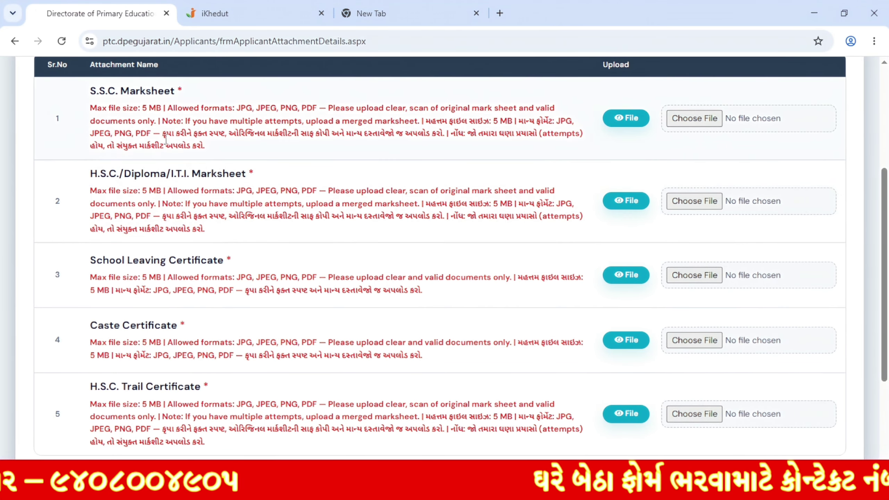
left_click_drag(142, 108, 162, 111)
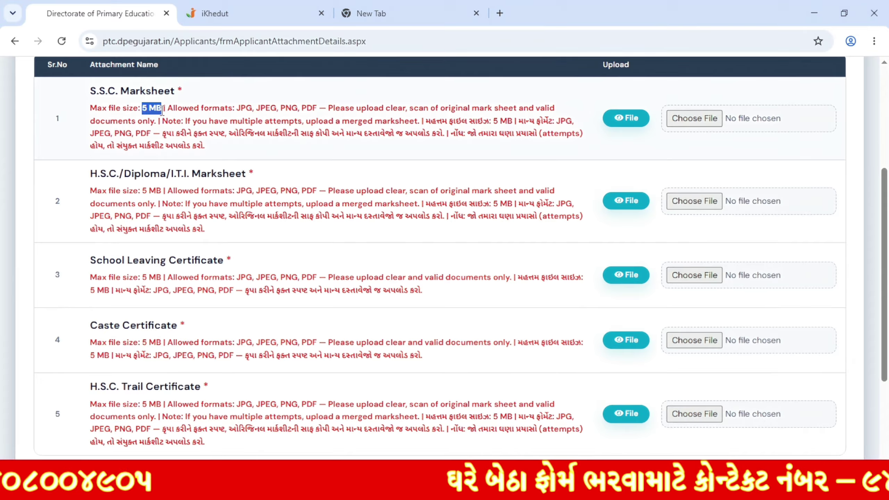
left_click(241, 109)
left_click_drag(302, 109, 323, 106)
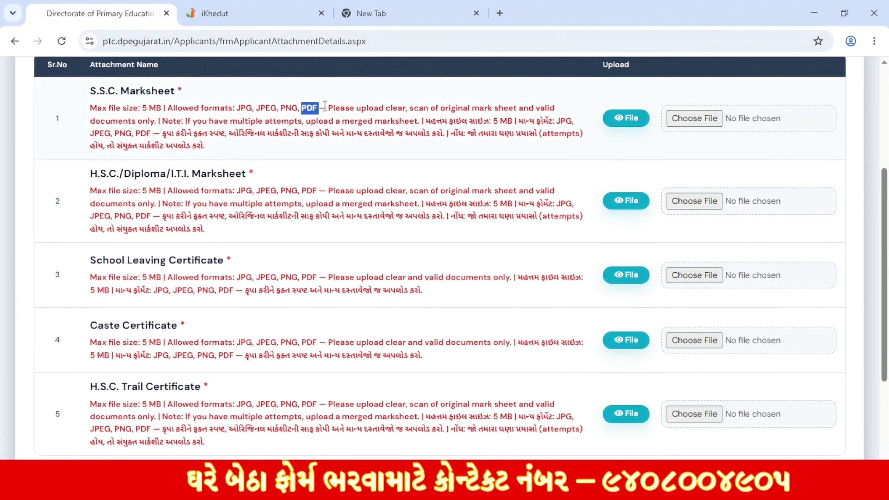
left_click(258, 129)
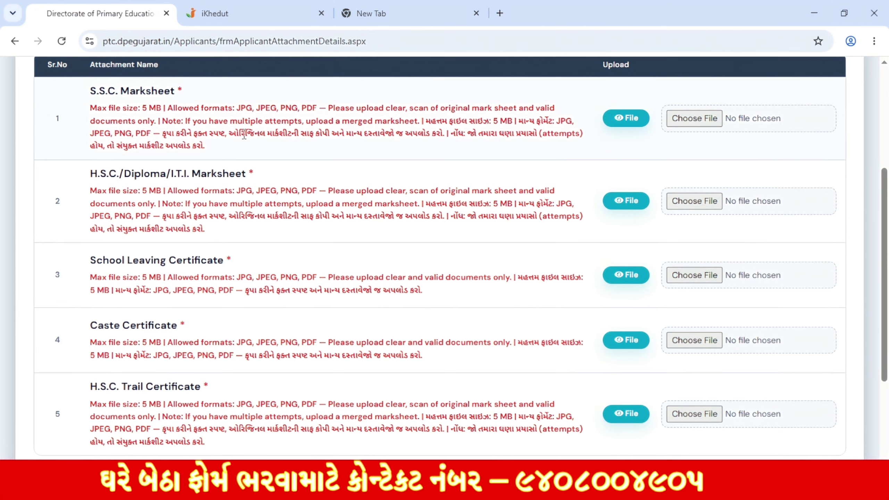
left_click_drag(238, 136, 373, 139)
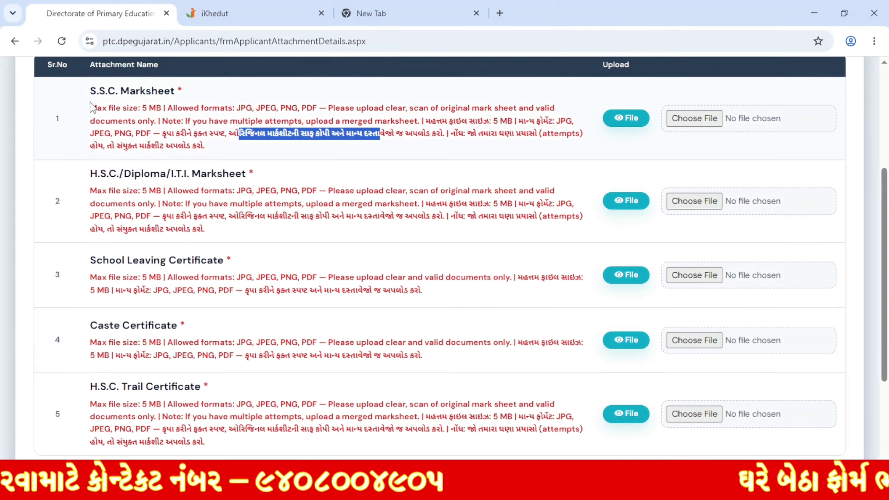
left_click_drag(91, 91, 177, 91)
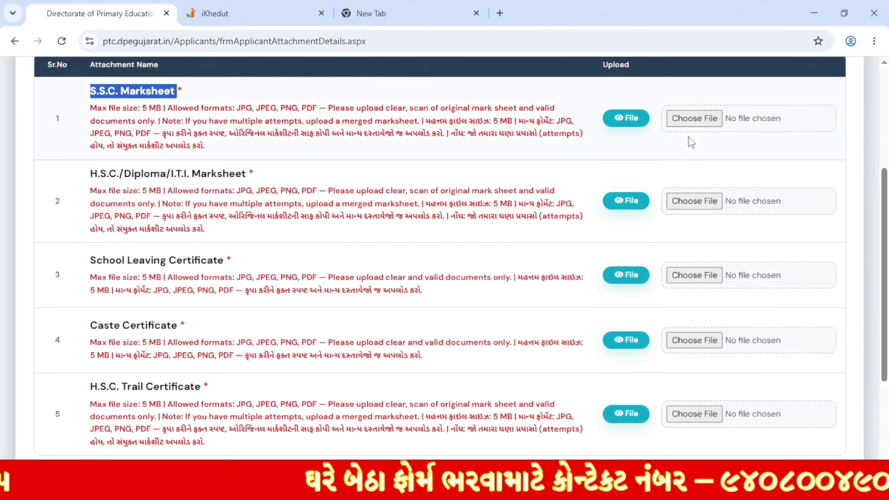
left_click_drag(98, 175, 161, 175)
triple_click(223, 177)
left_click(271, 210)
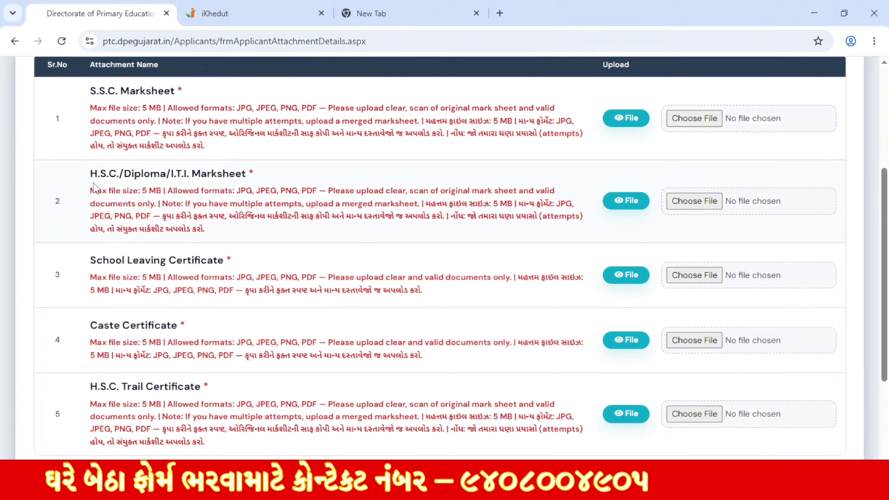
left_click_drag(92, 190, 486, 216)
left_click(271, 276)
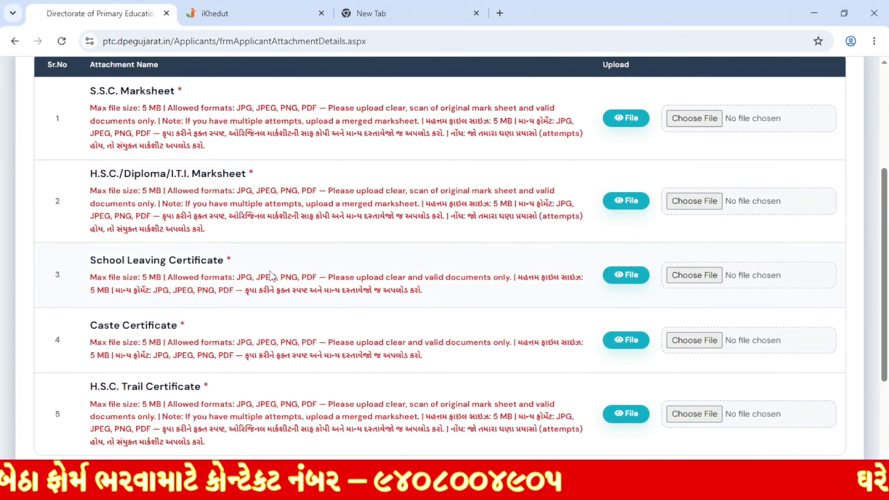
left_click_drag(90, 261, 230, 261)
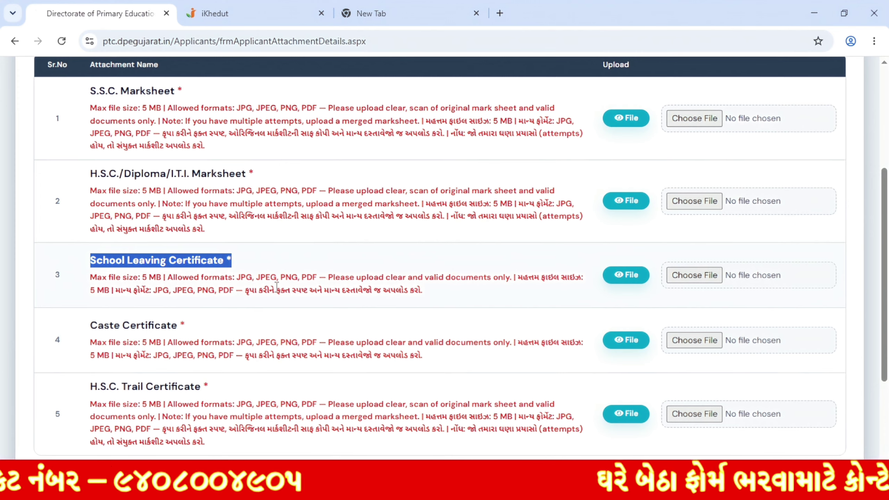
left_click(101, 324)
left_click_drag(90, 326, 460, 359)
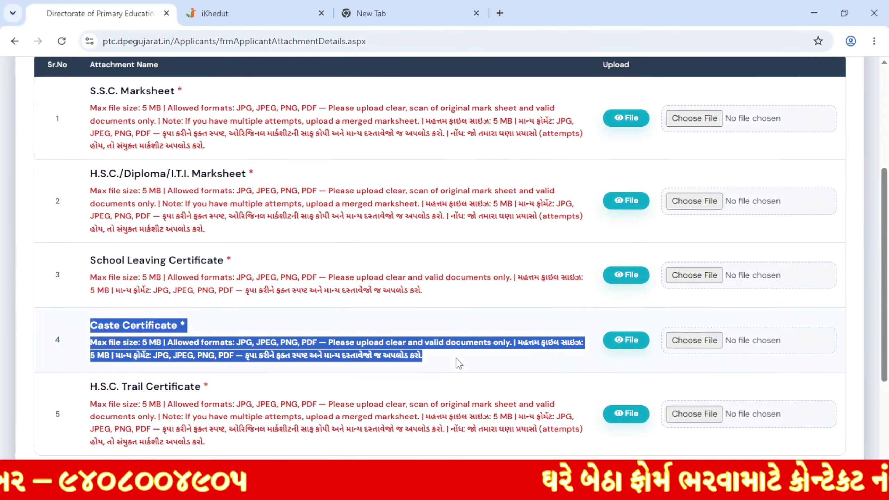
Step: Save the attachments with Save & Next and accept the Success dialog
scroll(455, 365, "down", 2)
left_click(110, 323)
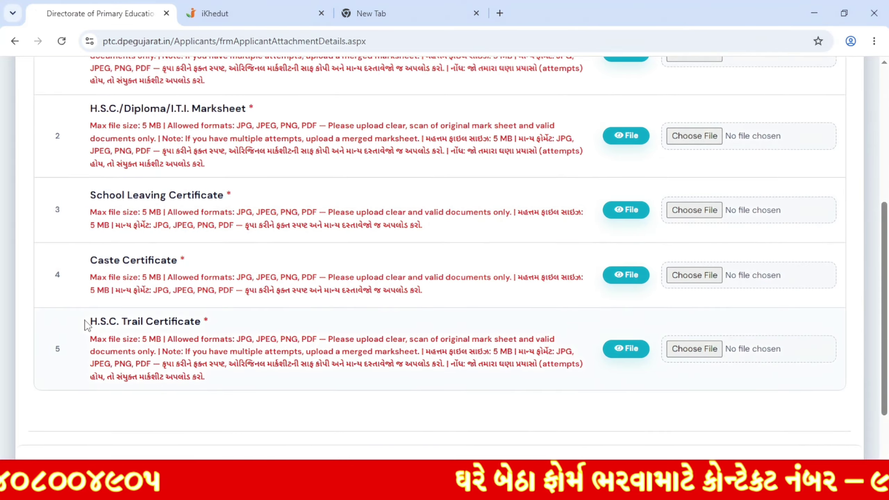
left_click_drag(90, 321, 201, 322)
scroll(301, 306, "down", 2)
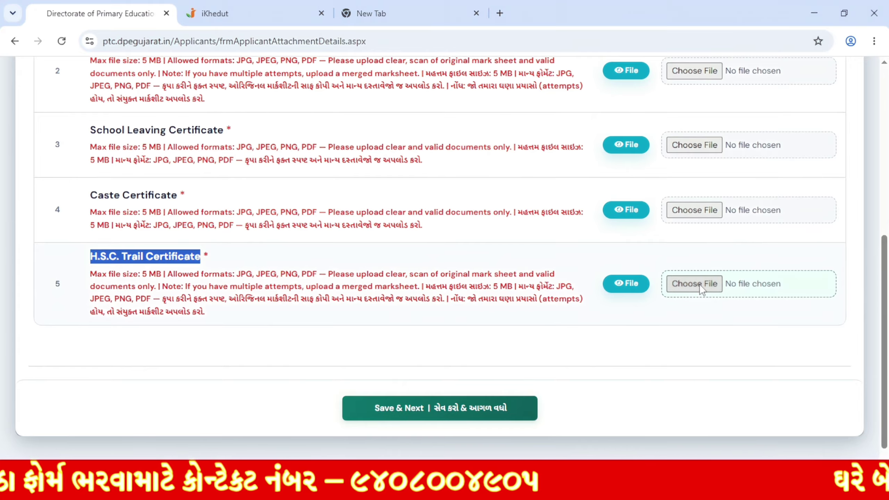
scroll(700, 289, "up", 4)
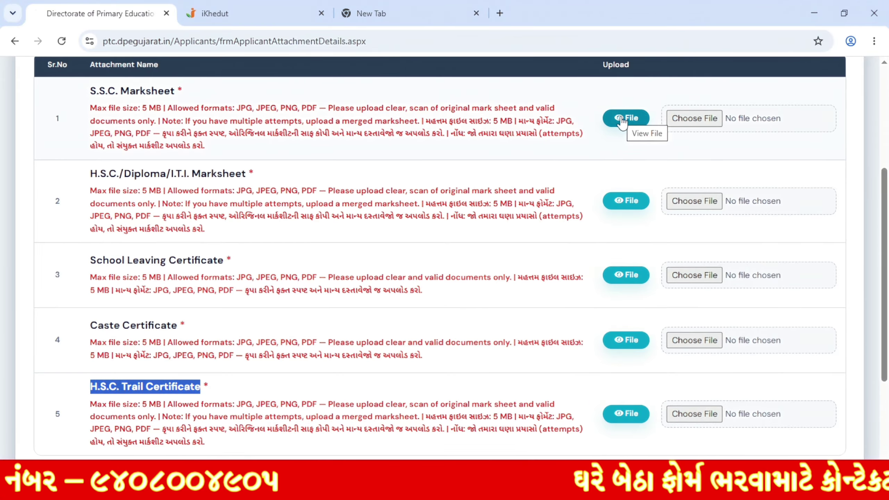
scroll(490, 155, "down", 5)
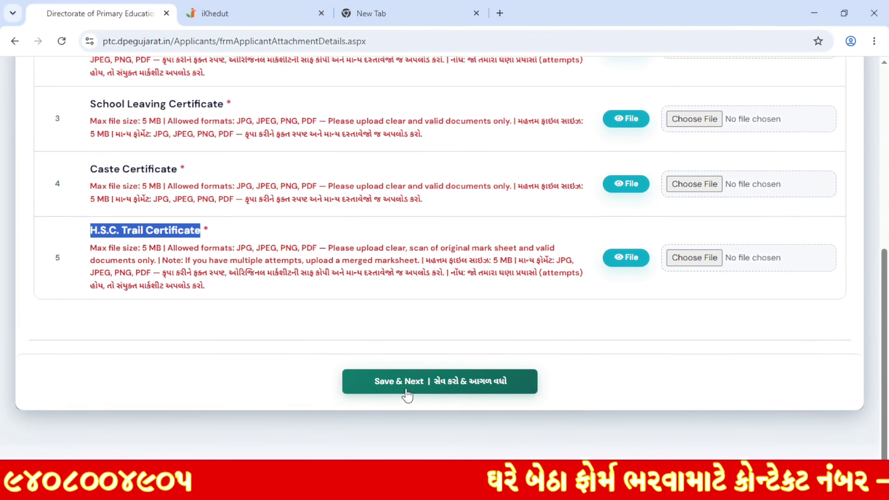
left_click(437, 399)
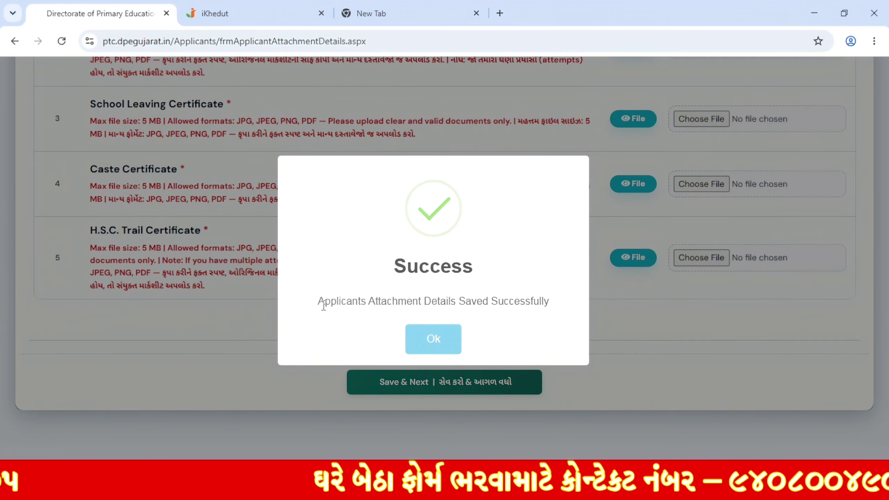
left_click_drag(324, 301, 531, 309)
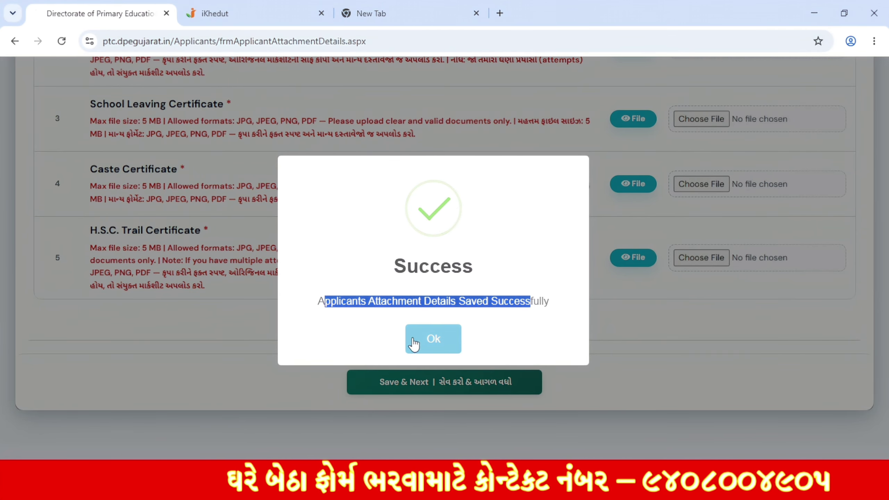
left_click(444, 342)
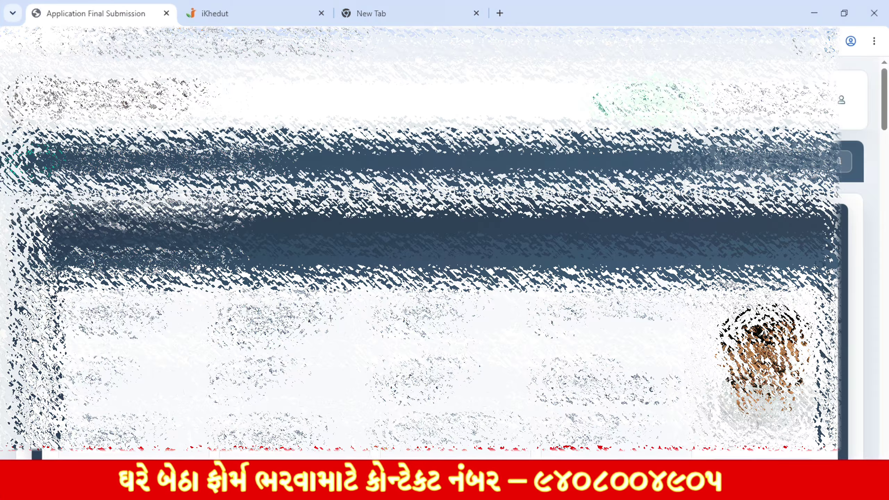
Step: Tick the applicant declaration, then confirm Final Submission and acknowledge the success message
scroll(444, 246, "down", 3)
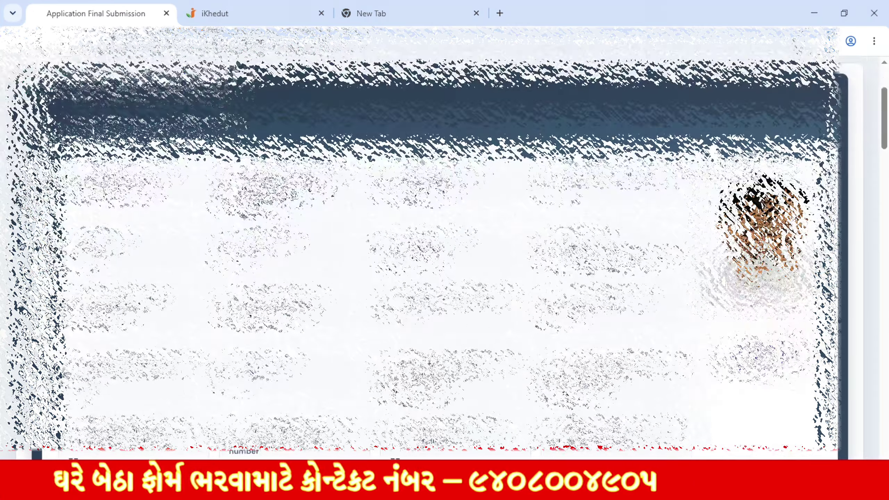
scroll(445, 246, "down", 5)
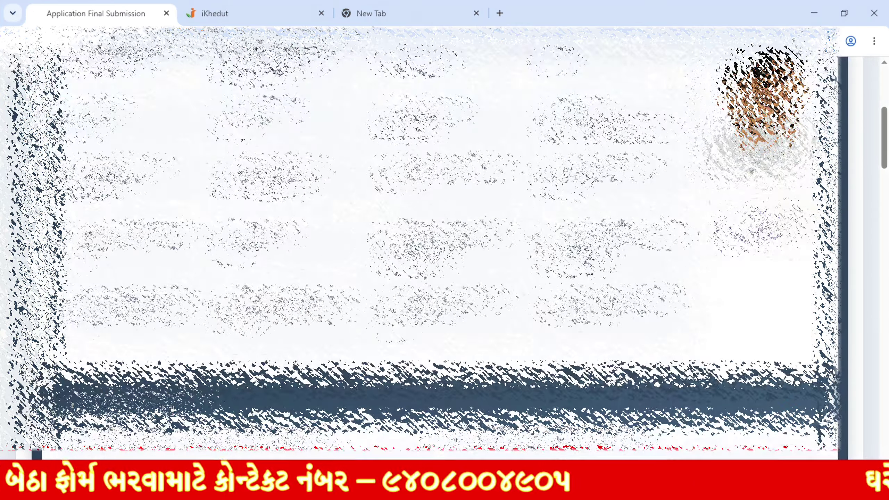
scroll(445, 246, "down", 6)
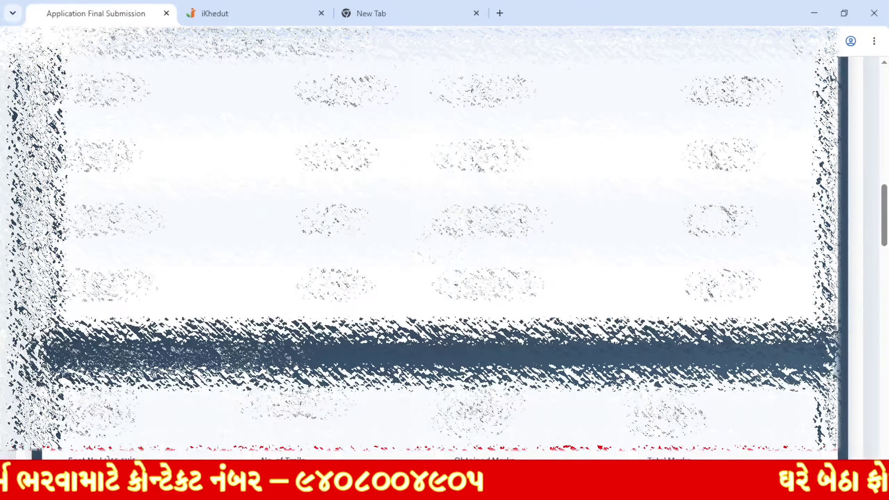
scroll(444, 246, "down", 2)
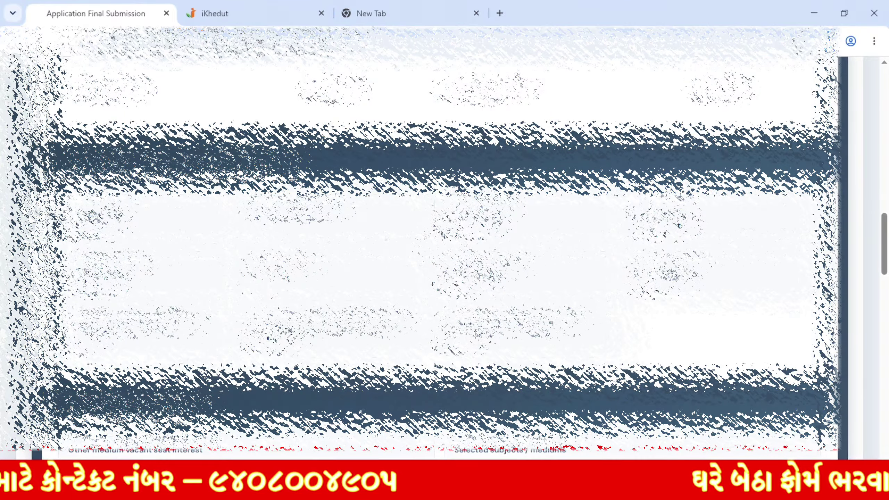
scroll(445, 246, "down", 4)
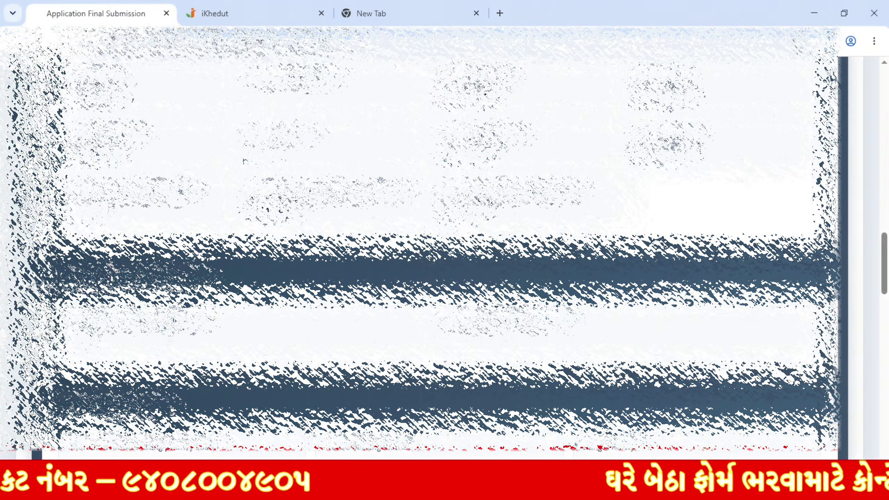
scroll(444, 245, "down", 4)
scroll(445, 245, "down", 12)
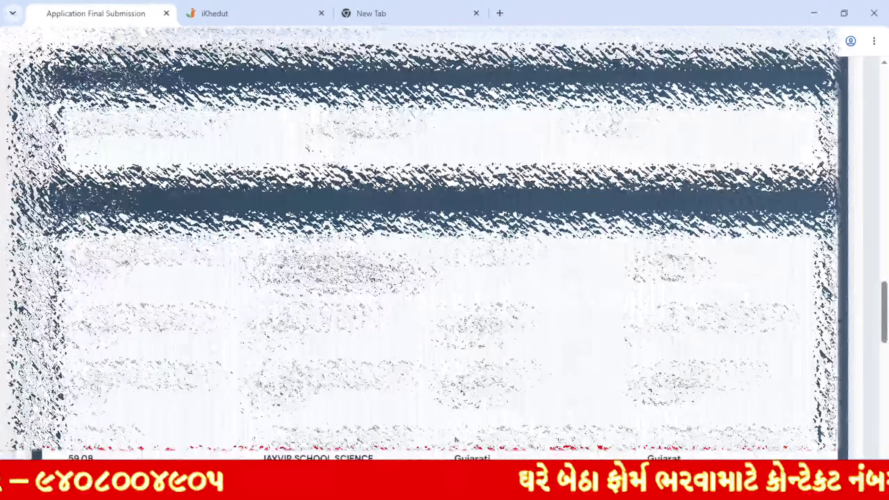
scroll(510, 352, "down", 10)
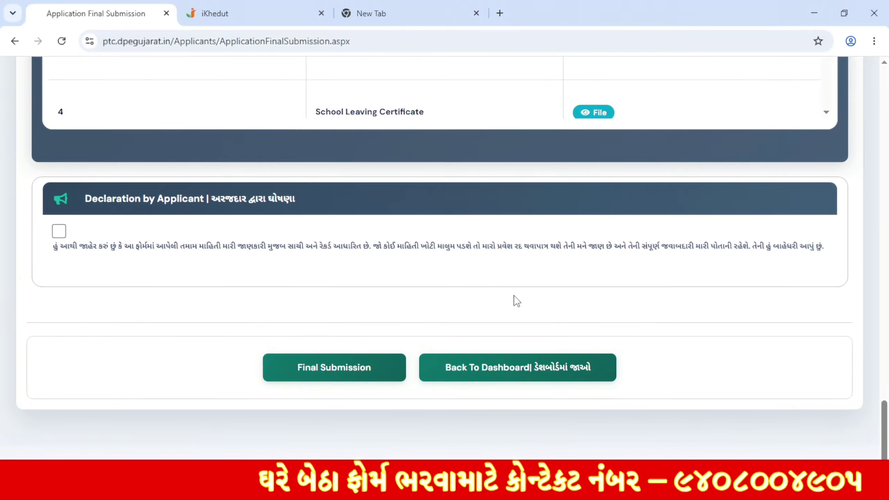
left_click(60, 232)
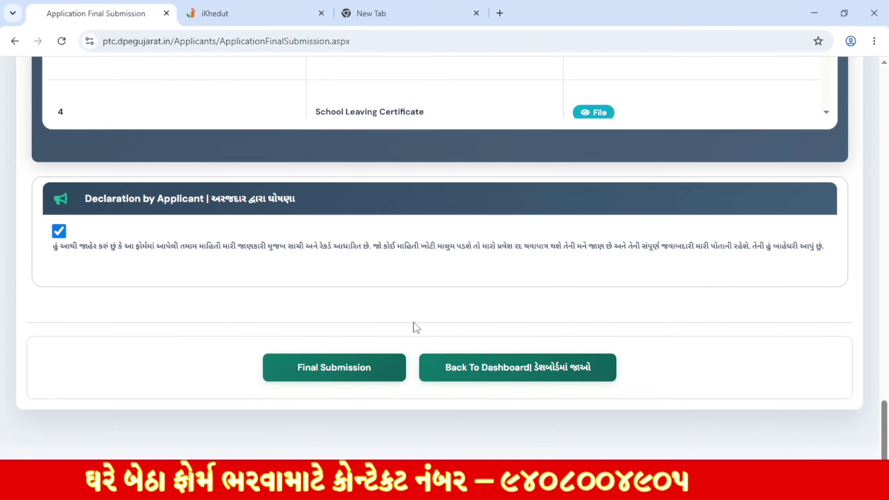
left_click(346, 383)
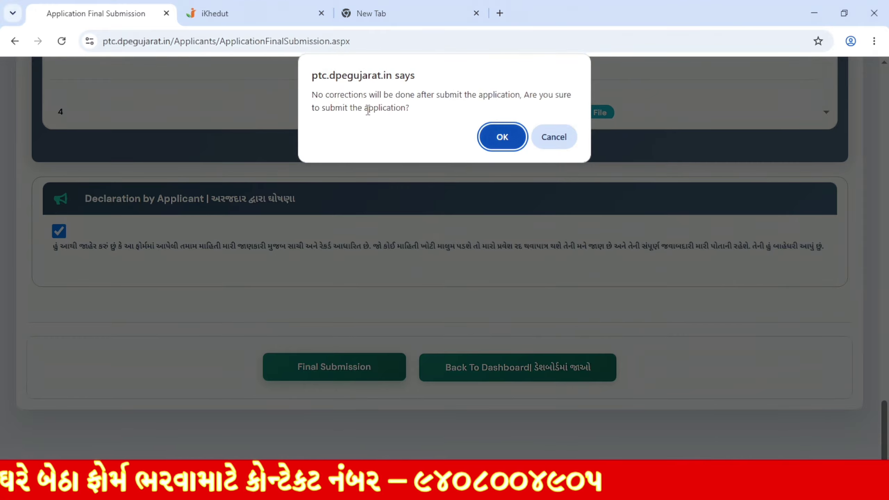
left_click(500, 139)
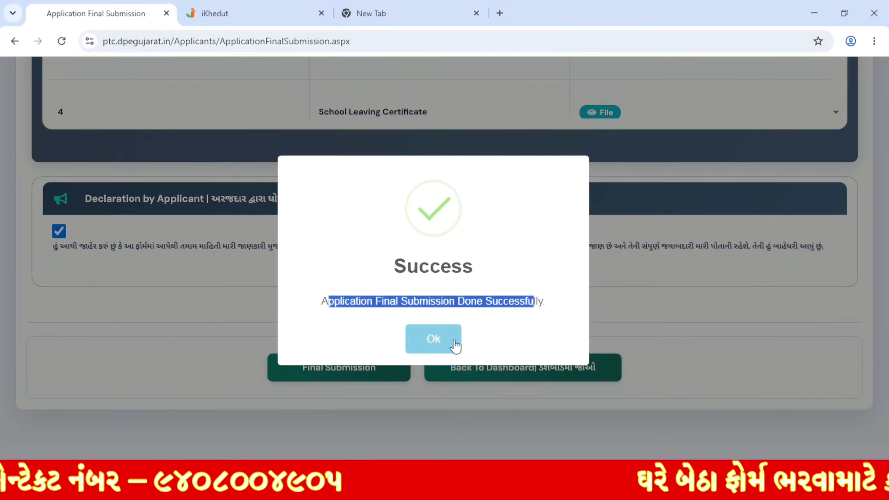
left_click(455, 346)
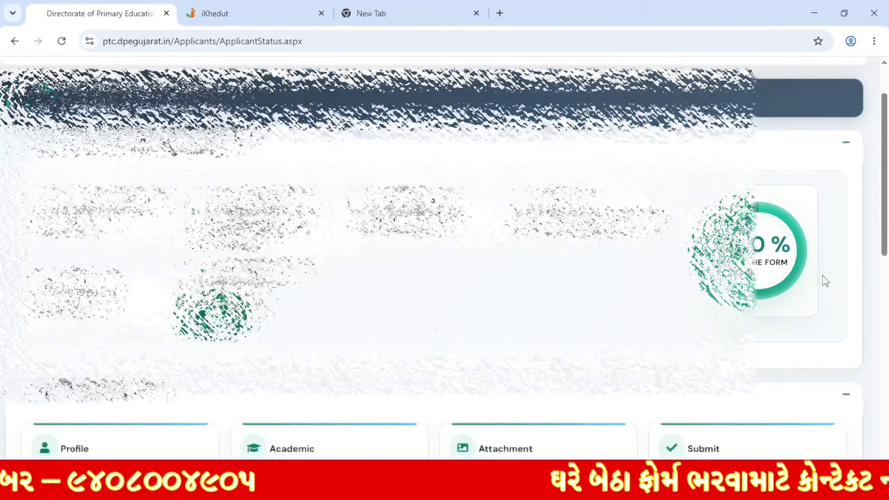
scroll(825, 281, "down", 8)
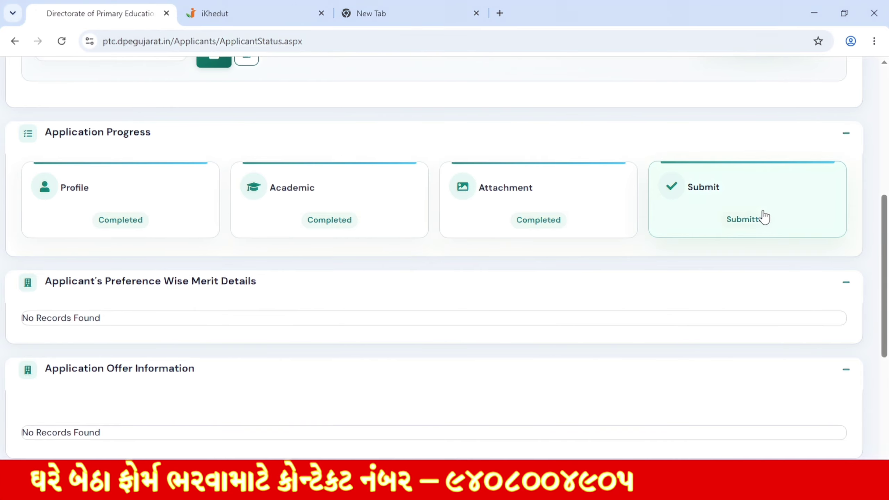
scroll(711, 389, "up", 7)
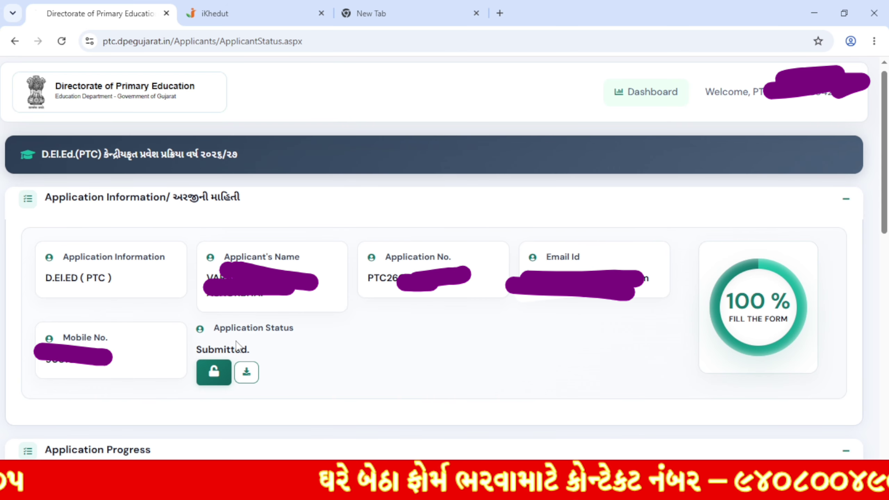
left_click_drag(223, 329, 295, 338)
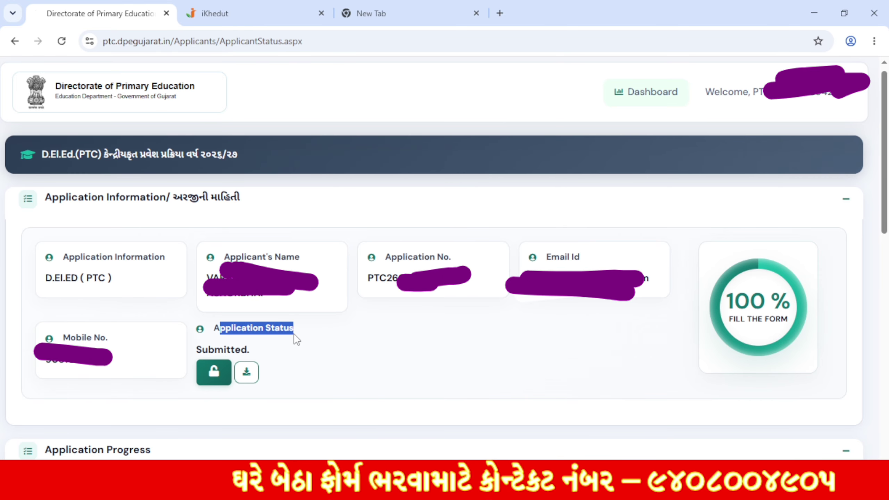
Step: Request and confirm unlocking the application, dismiss the OTP notice, and focus the Enter OTP field
left_click(213, 382)
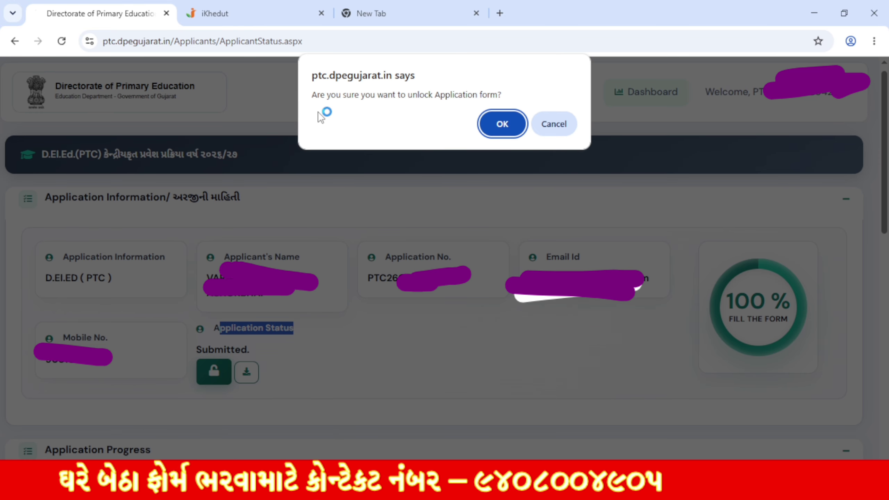
left_click(502, 123)
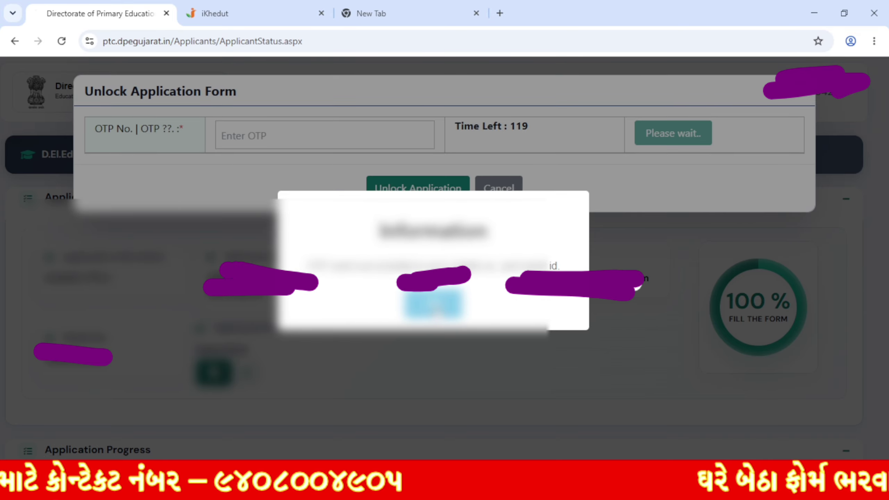
left_click(434, 305)
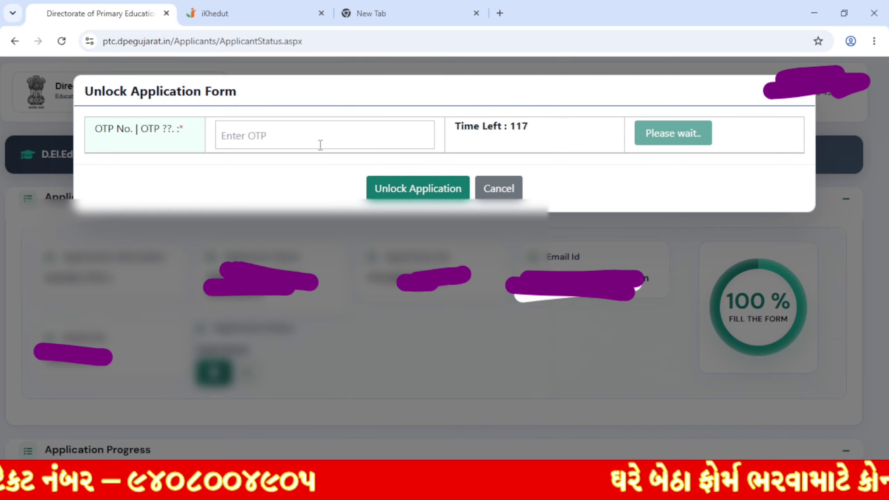
left_click(303, 123)
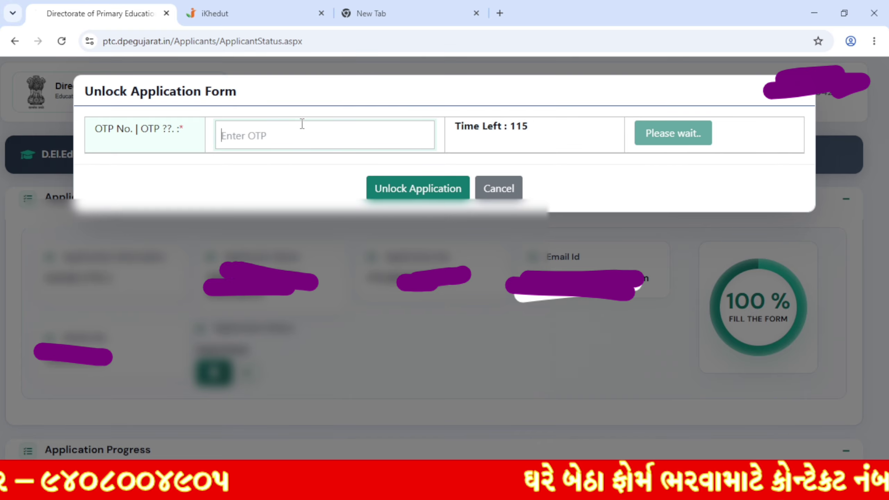